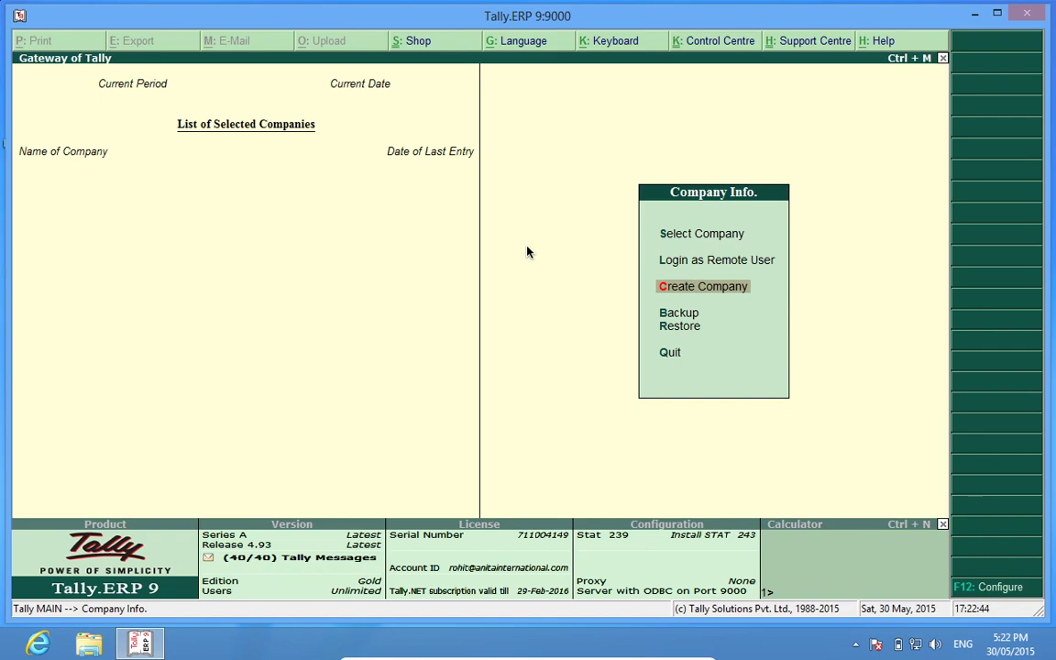
- Start a new company named Anita International Demo Company with the same mailing name and the address Jammu
key(Return)
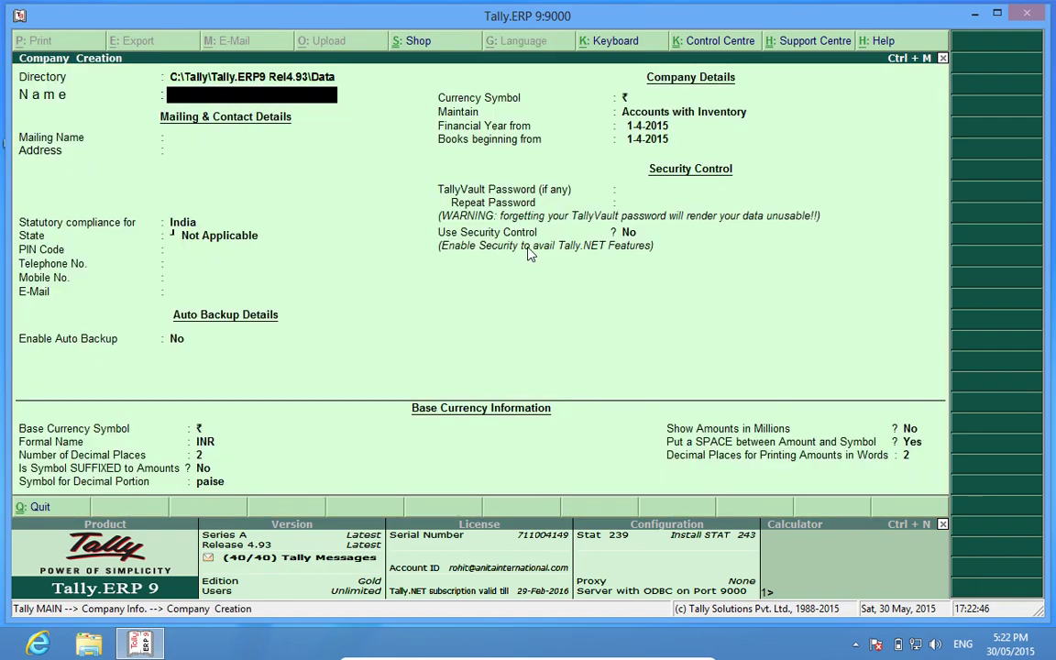
text(Anita International Demo Company)
key(Return)
key(Return)
text(Jammu)
key(Return)
key(Return)
key(Return)
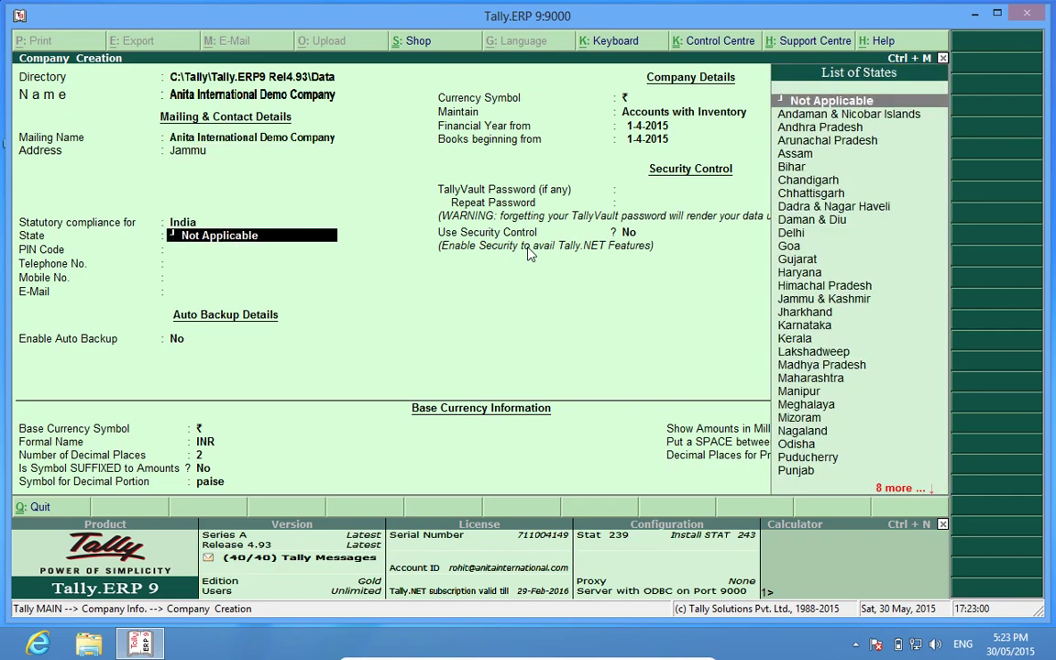
- Set the company's state to Jammu & Kashmir
text(Jam)
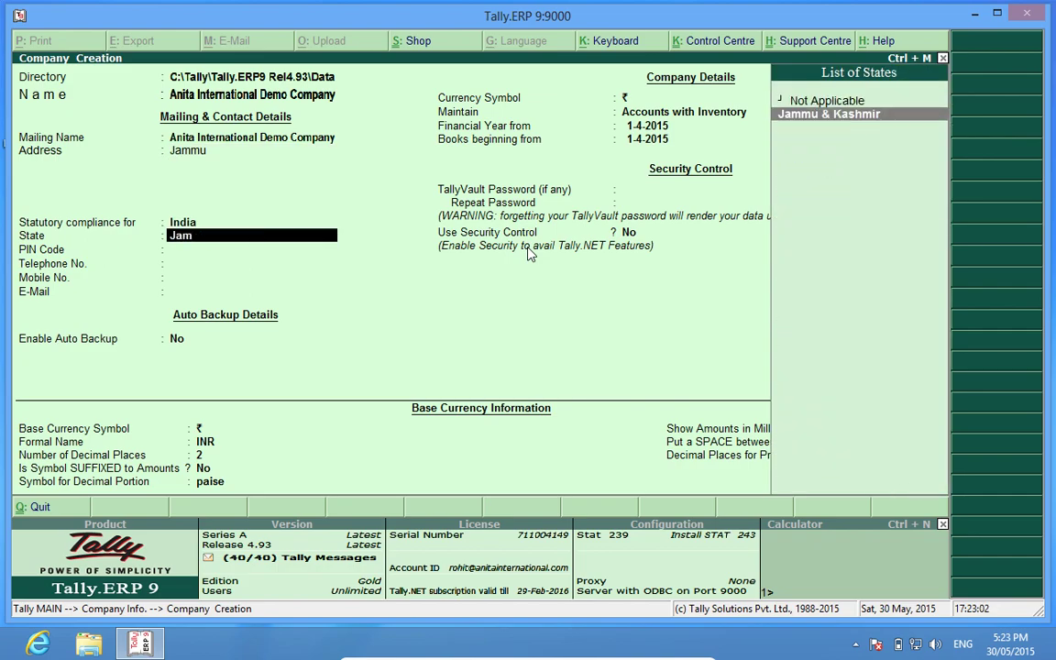
key(Return)
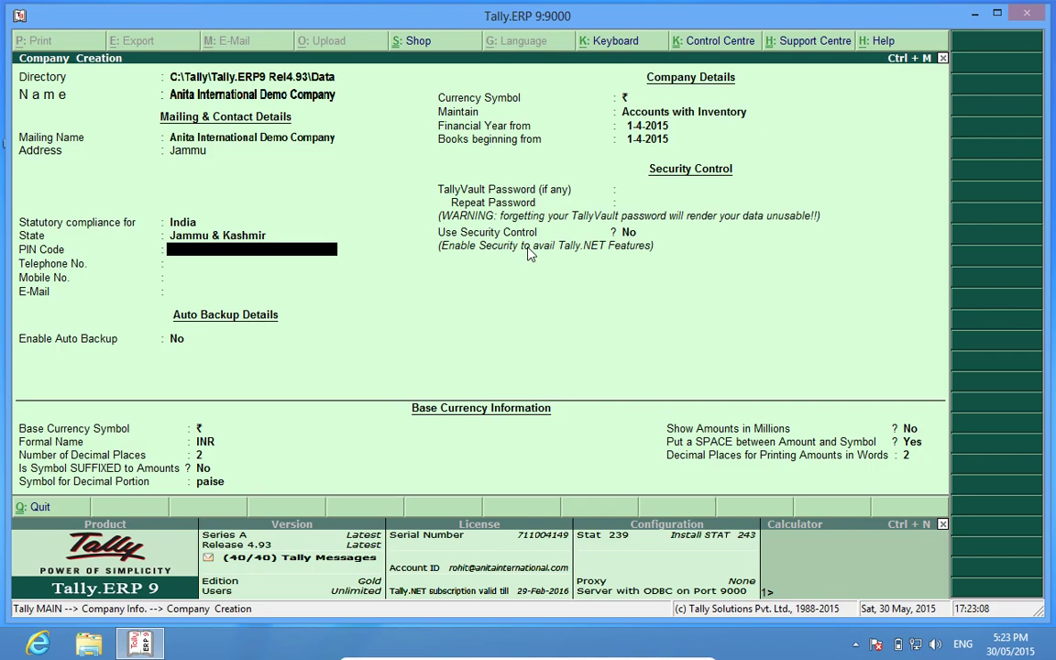
key(Return)
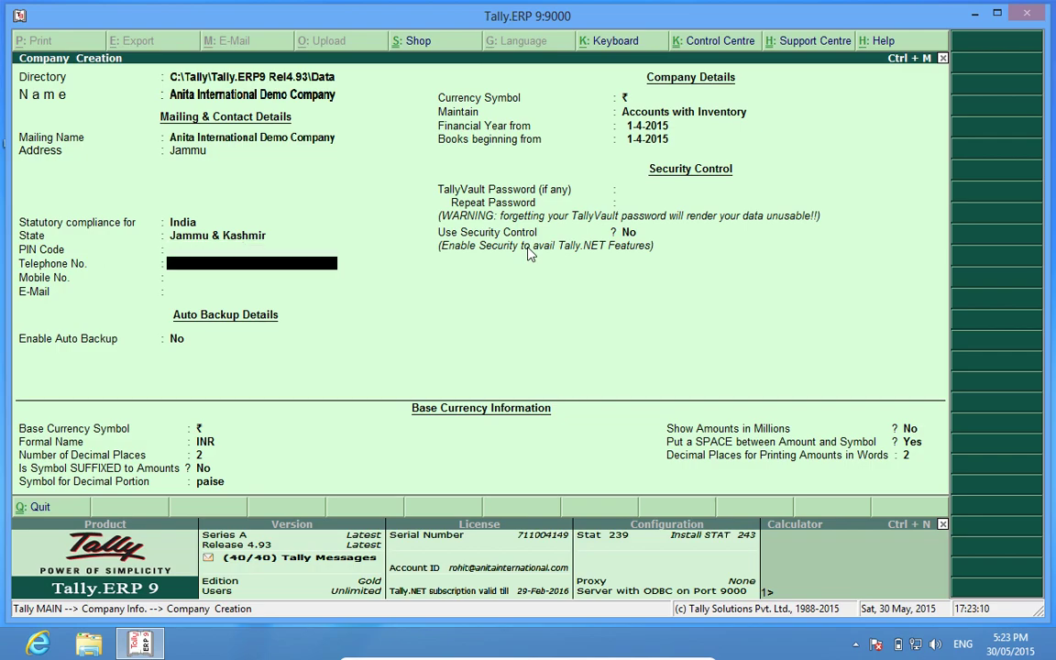
key(Return)
key(Up)
key(Up)
key(Up)
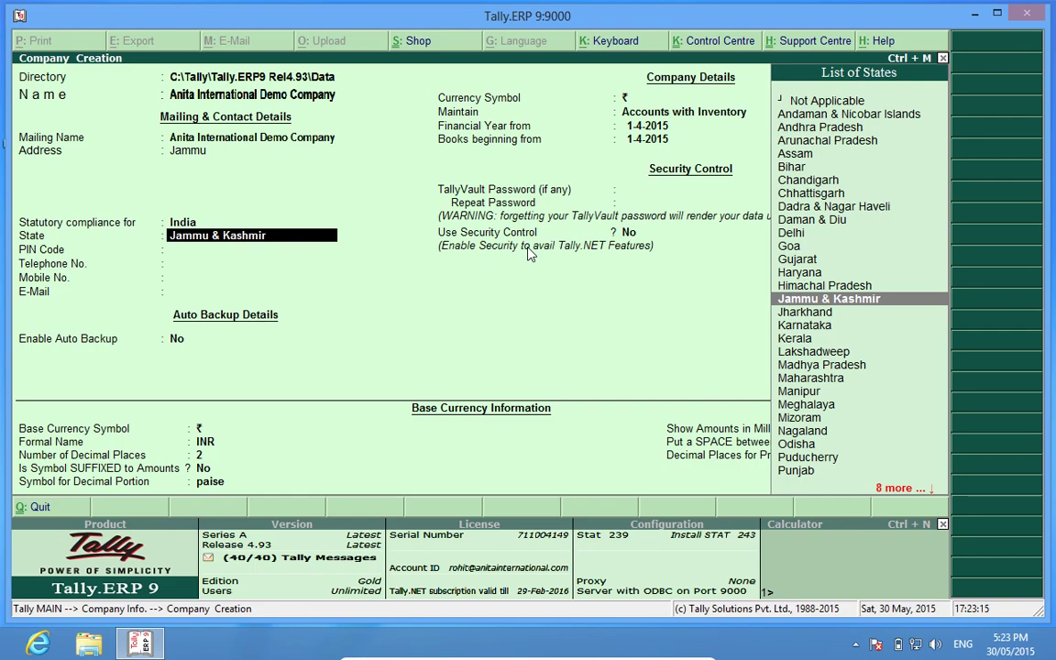
key(Return)
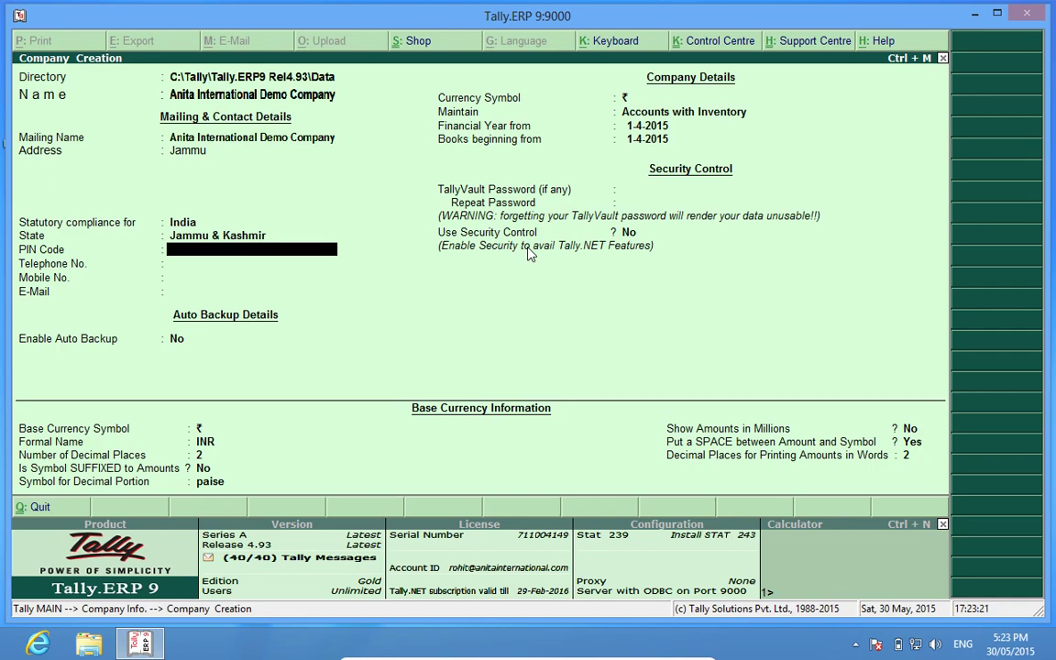
- Keep the defaults for the remaining contact, financial year, security and currency details and save the company
key(Return)
key(Return)
key(Return)
key(Return)
key(Return)
key(Return)
key(Return)
key(Return)
key(Return)
key(Return)
key(Return)
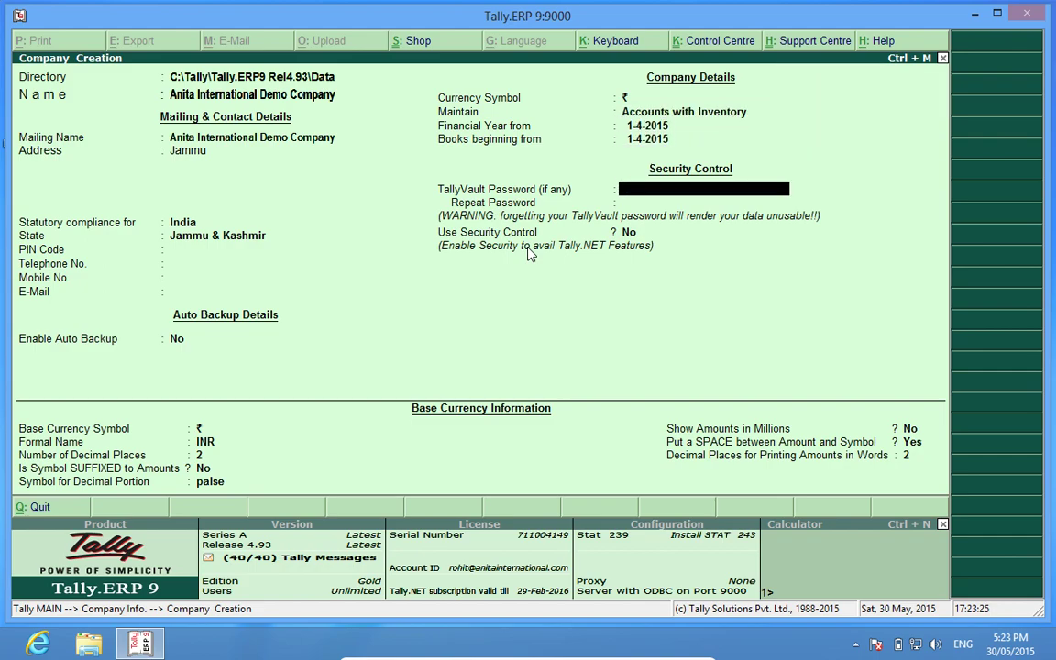
key(Return)
key(Return)
key(Return)
key(Return)
key(Return)
key(Return)
key(Return)
key(Return)
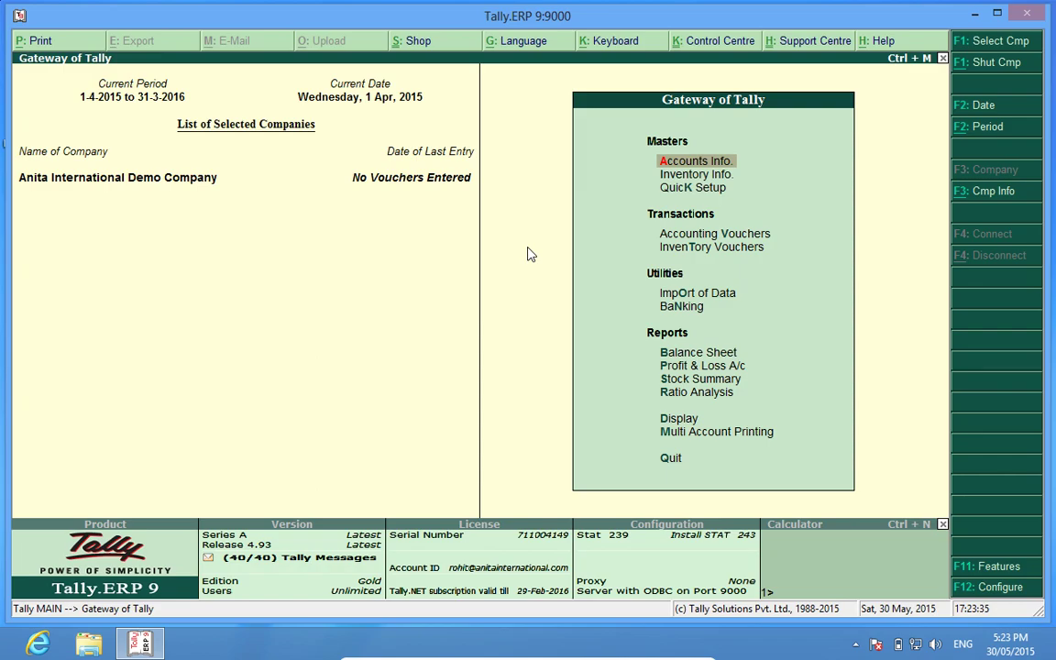
- Start a new ledger in the accounts masters and name it Purchase A/c 5%
key(Return)
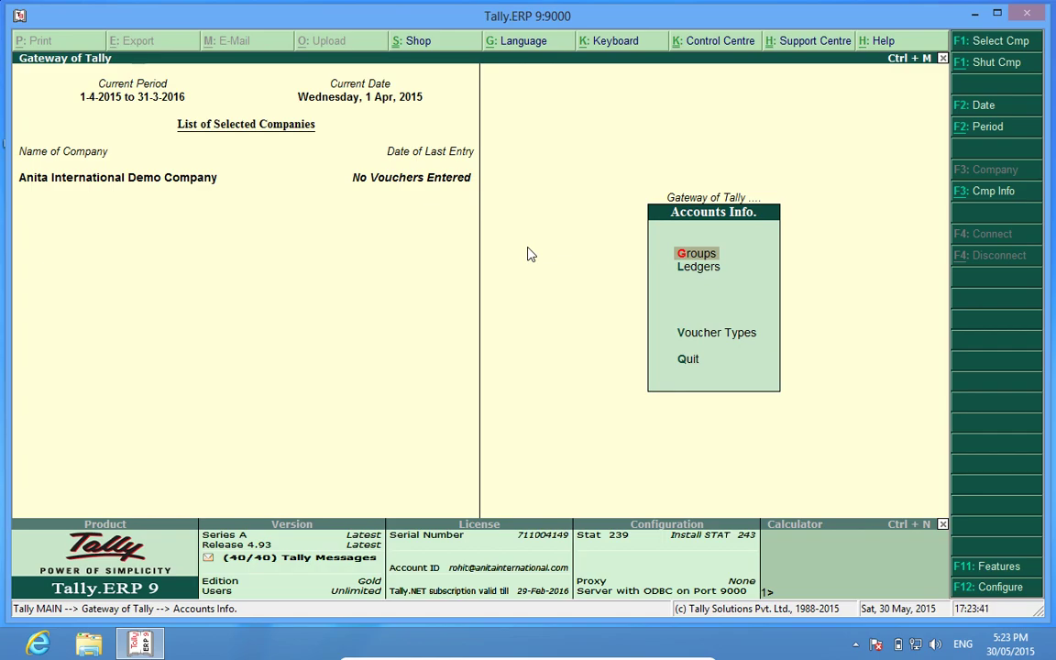
key(Down)
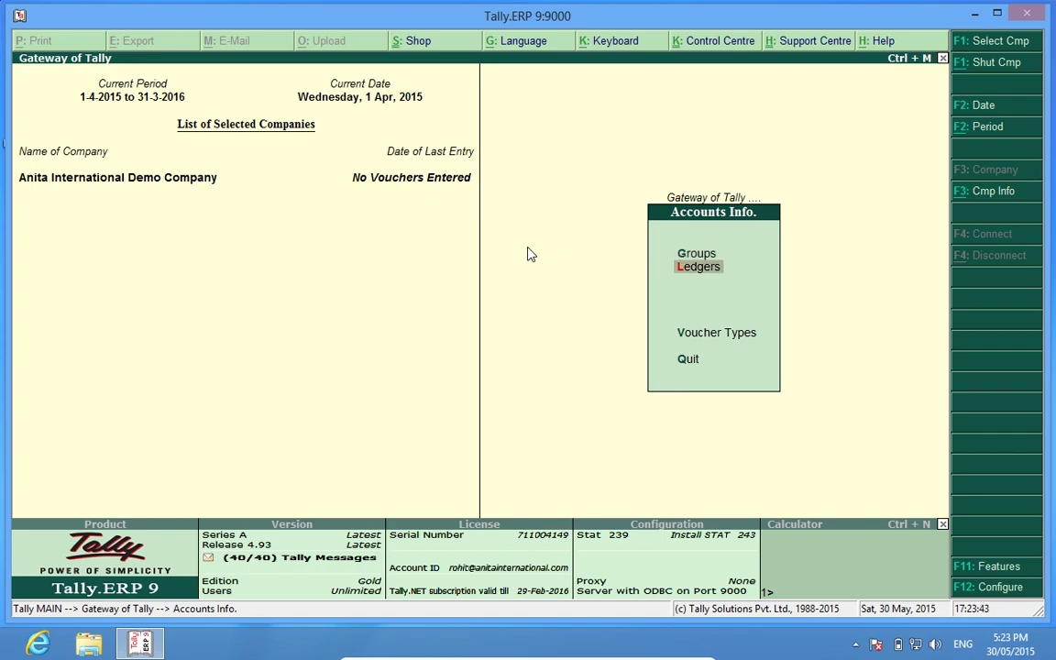
key(Return)
key(Return)
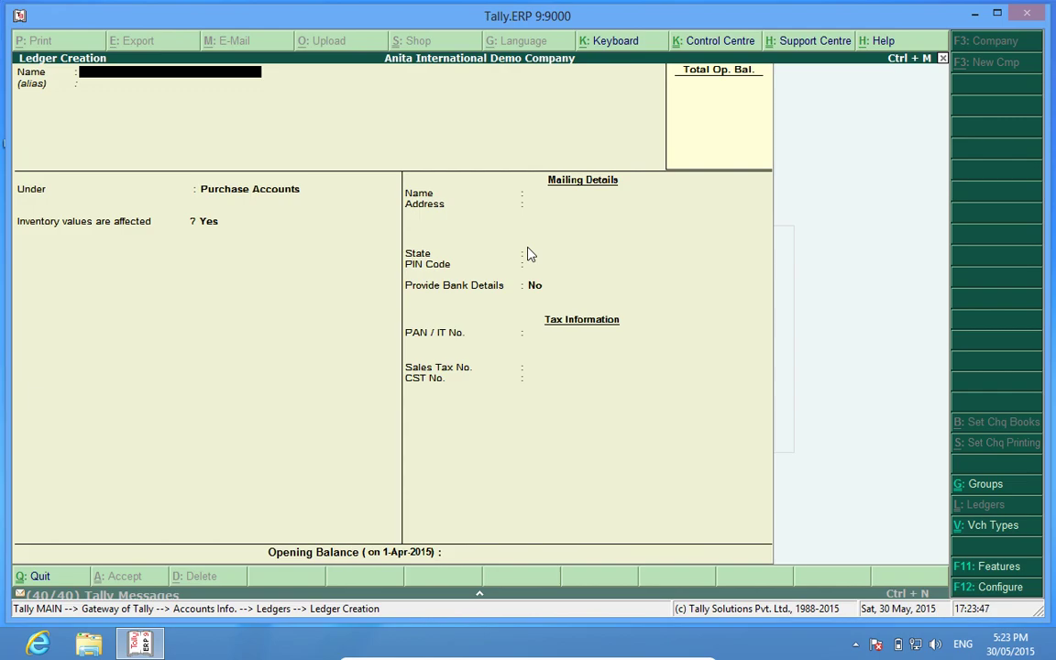
text(Purchase a/c 5%)
key(Return)
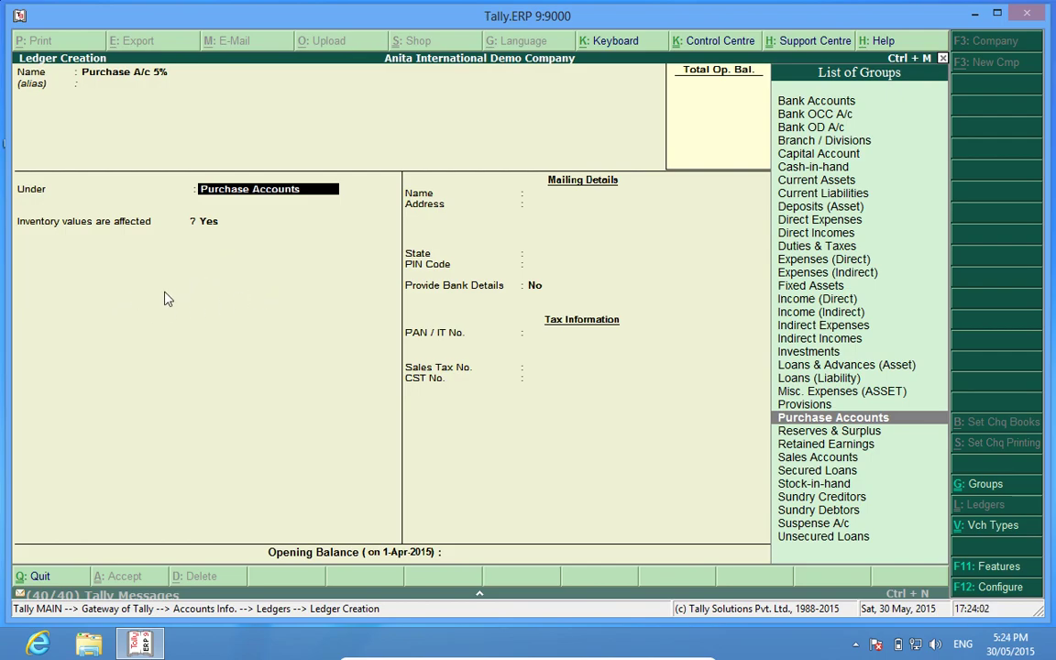
- Enable Value Added Tax (VAT) in the company's statutory and taxation features
click(981, 572)
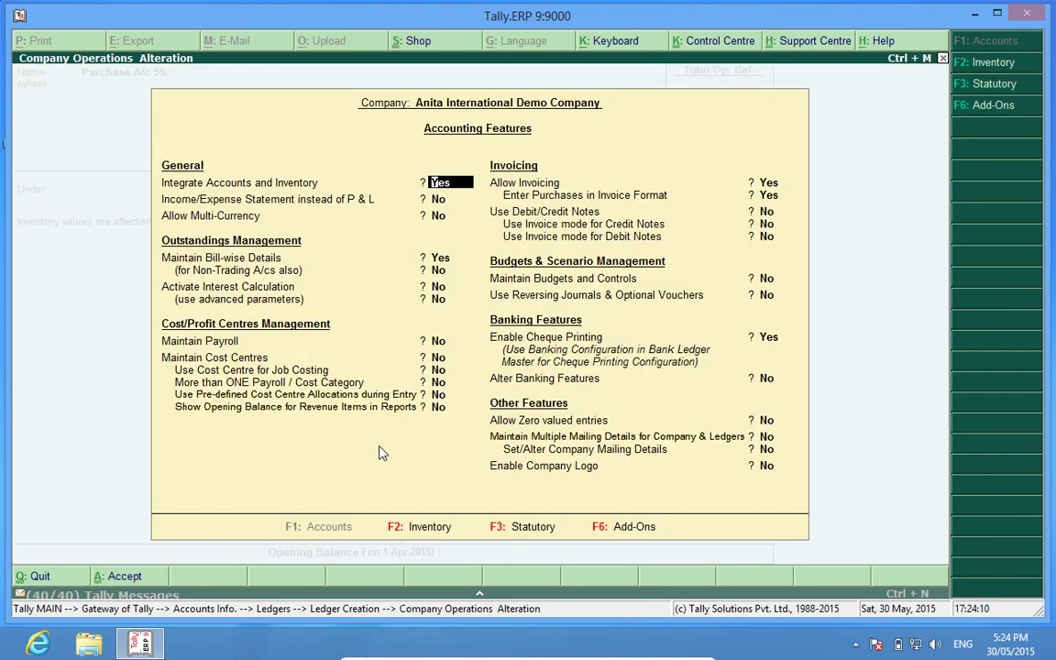
click(523, 527)
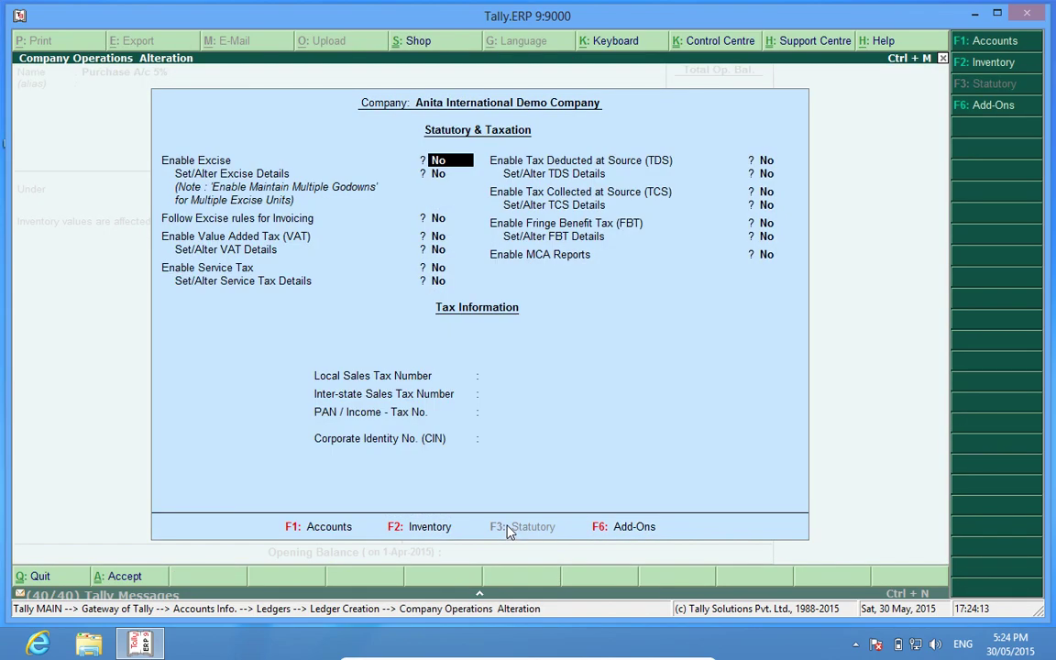
click(447, 240)
text(y)
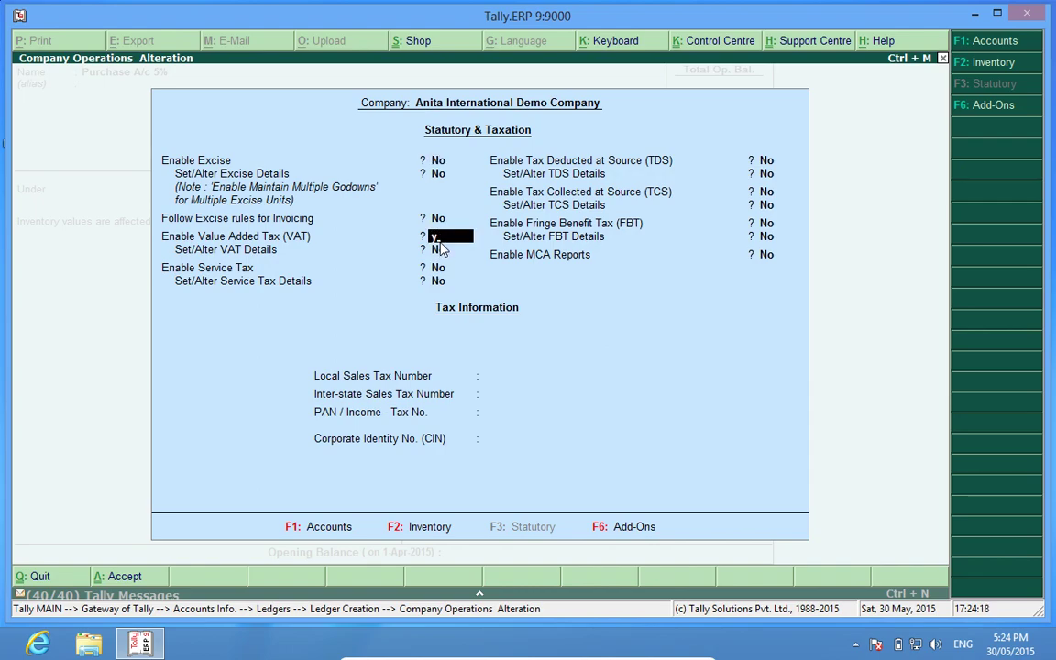
key(Return)
key(Return)
key(Return)
key(Return)
key(Return)
key(Return)
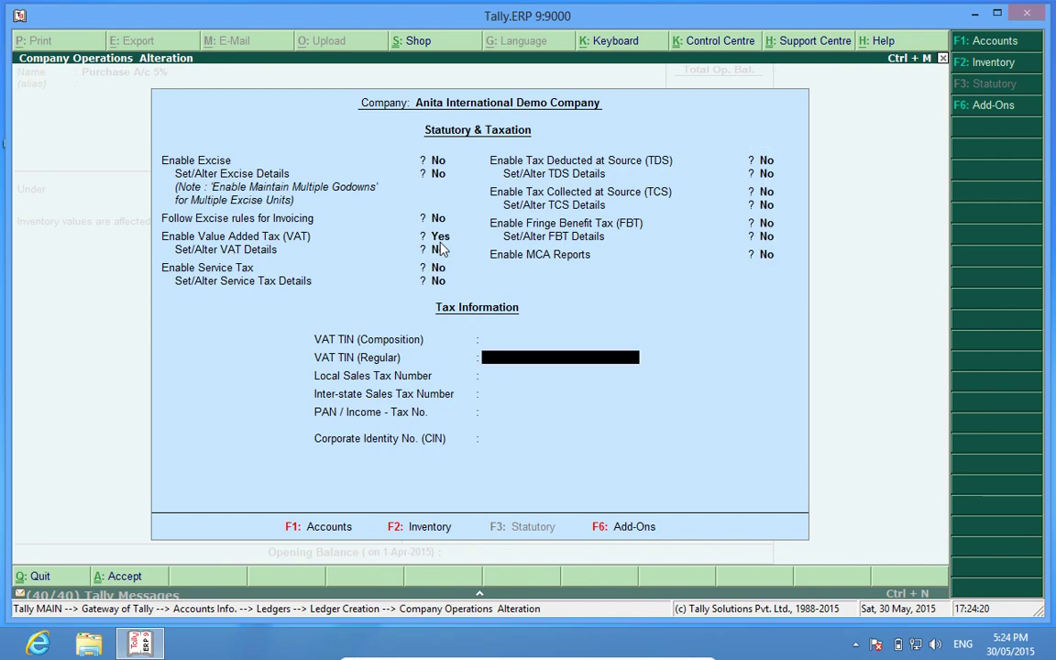
- Enter the company's regular VAT TIN and save the statutory features
text(012345678977)
key(Return)
key(Return)
key(Return)
key(Return)
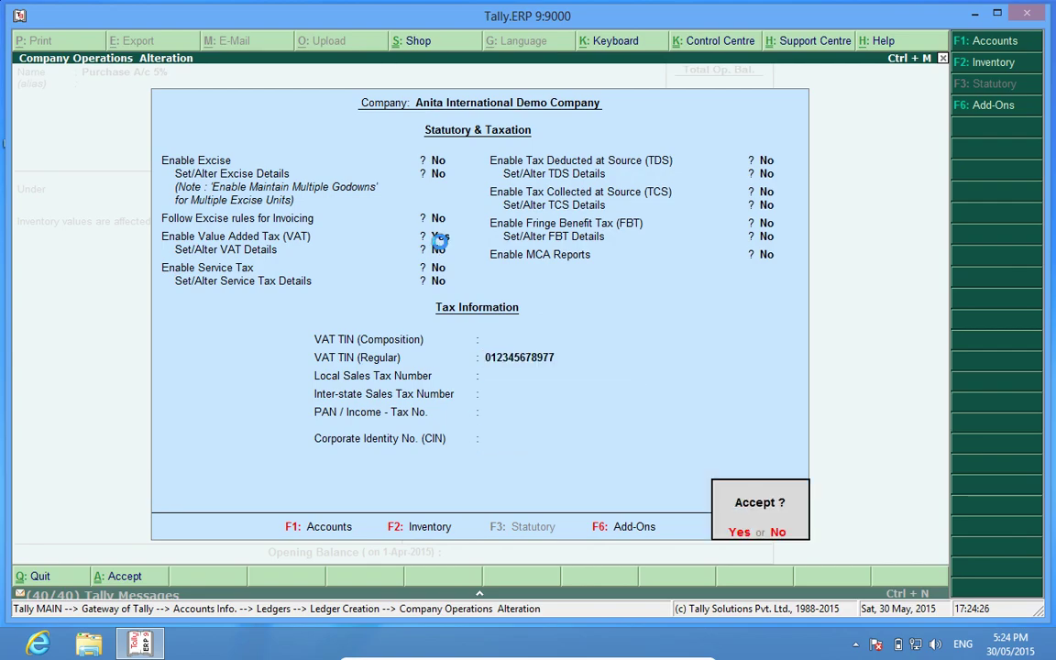
key(Return)
- Keep the 5% purchase ledger under Purchase Accounts with inventory values affected, and mark it as used in VAT returns
key(Return)
key(Return)
key(Return)
key(Return)
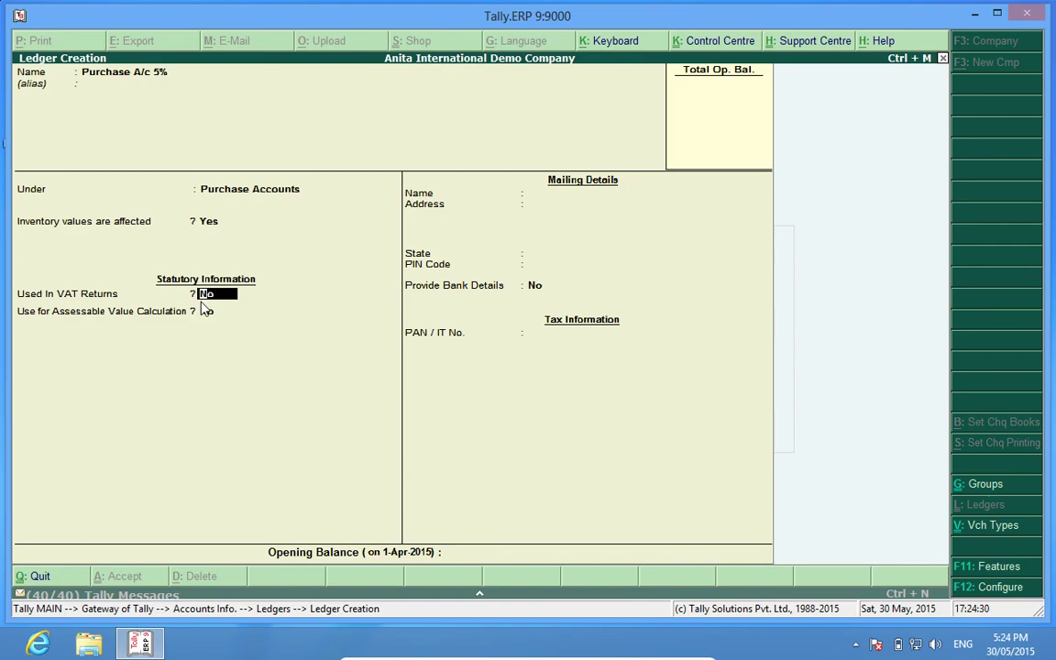
text(y)
key(Return)
- Assign the Purchases VAT/Tax class matching the Purchase A/c 5% ledger and save the ledger
text(Purc)
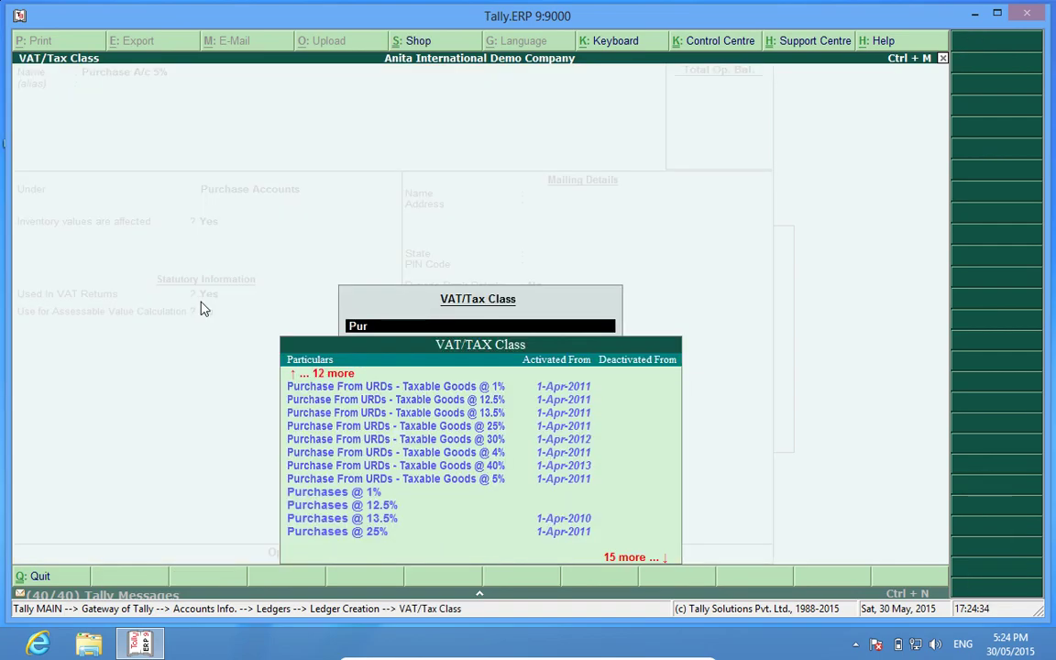
key(Down)
key(Down)
key(Down)
key(Down)
key(Down)
key(Down)
key(Down)
key(Down)
key(Down)
key(Down)
key(Down)
key(Down)
key(Down)
key(Down)
key(Down)
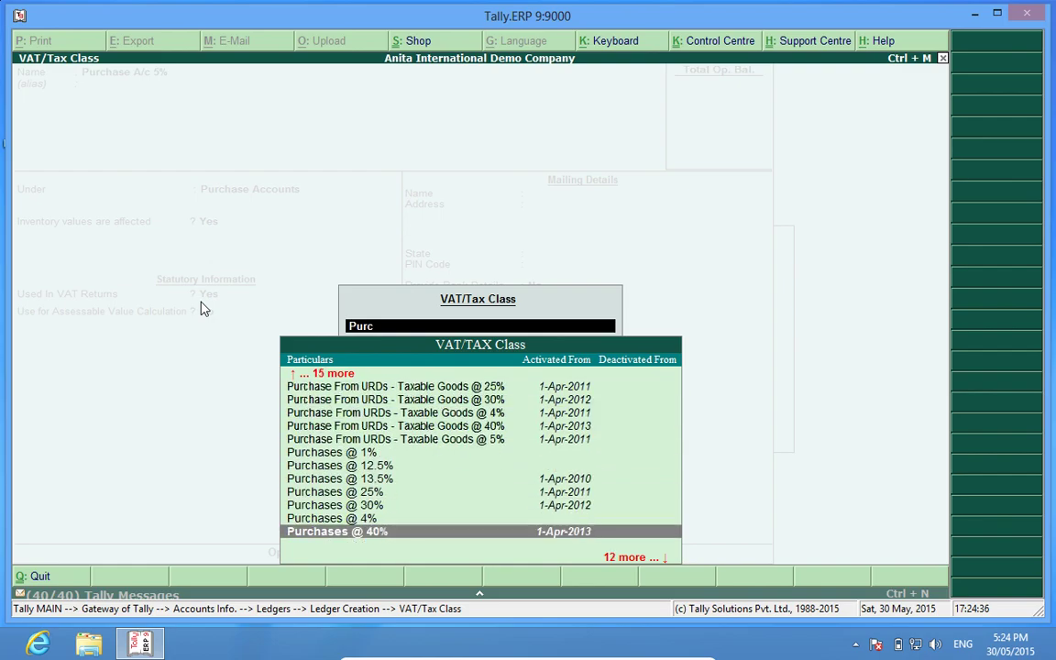
key(Return)
key(Return)
key(Return)
key(Return)
- Name the next ledger Purchase A/c 13.5% and keep it under Purchase Accounts with inventory values affected
text(Purca)
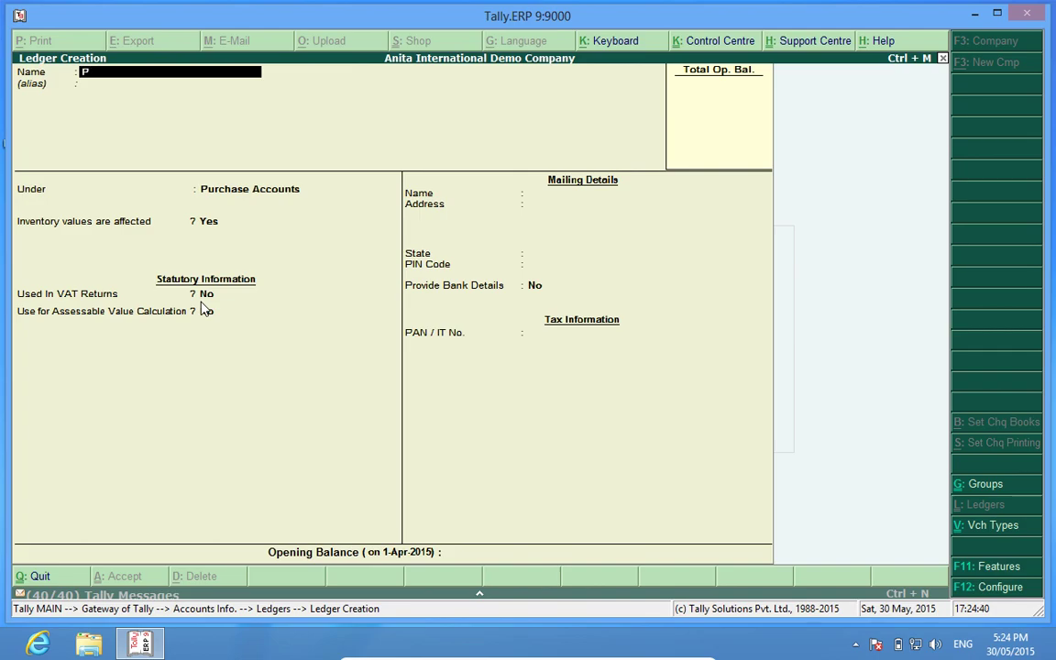
key(BackSpace)
key(BackSpace)
text(chase A/c 13.5%)
key(Return)
key(Return)
key(Return)
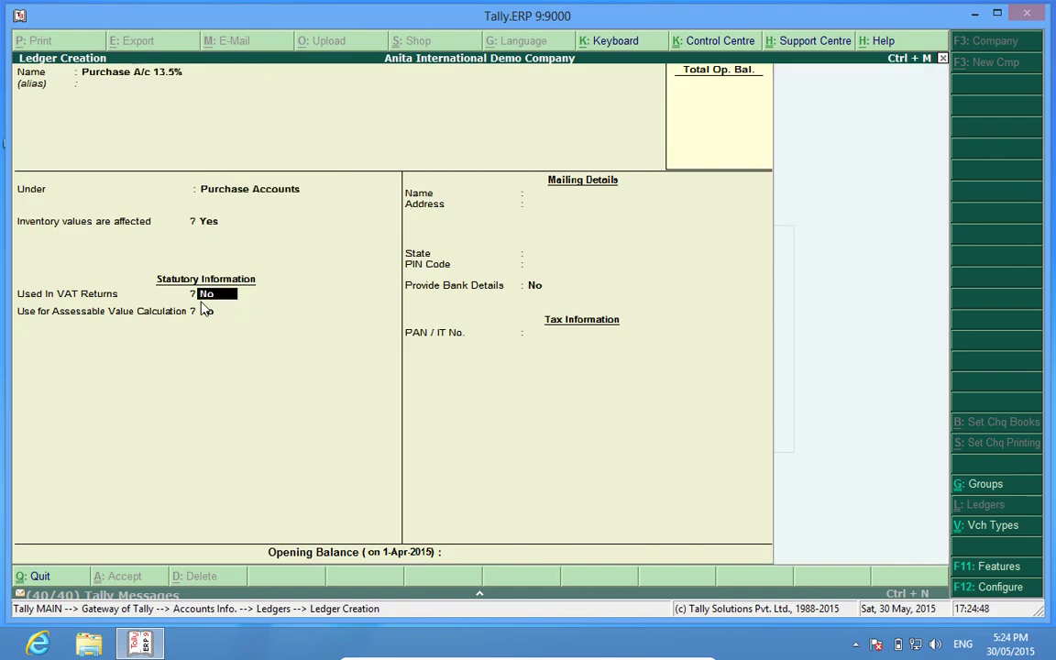
- Mark the 13.5% purchase ledger as used in VAT returns, assign its matching Purchases VAT/Tax class and save it
text(yPurc)
key(Down)
key(Down)
key(Down)
key(Down)
key(Down)
key(Down)
key(Down)
key(Down)
key(Down)
key(Down)
key(Return)
key(Return)
key(Return)
key(Return)
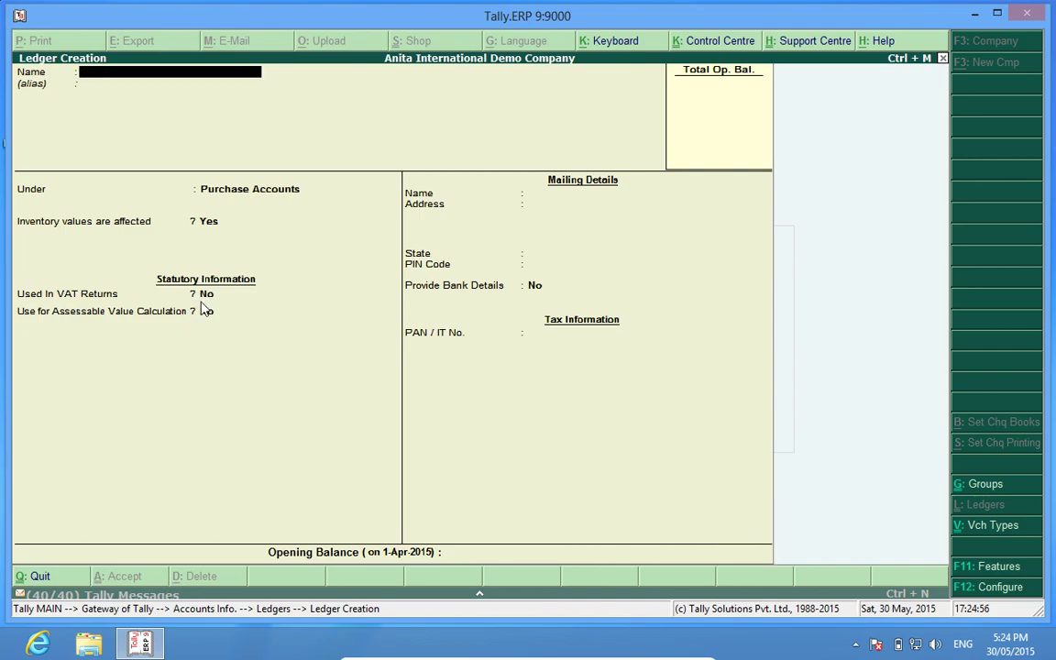
- Name the next ledger Sales A/c 5% and place it under Sales Accounts with inventory values affected
text(Sales A/c 5%)
key(Return)
key(Return)
text(Sale)
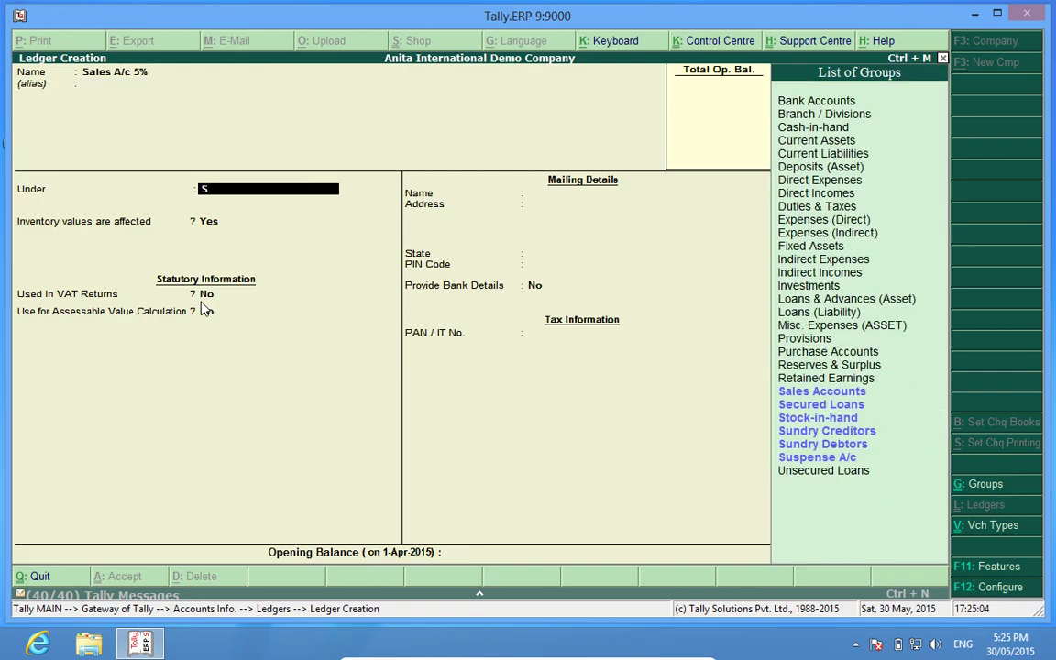
key(Return)
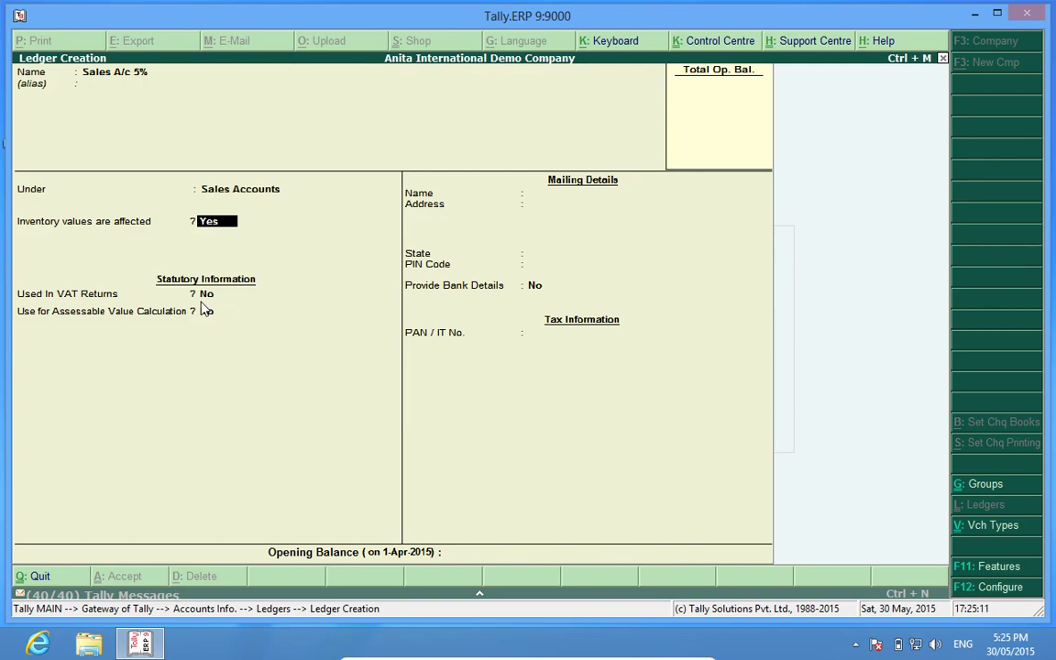
key(Return)
- Mark the 5% sales ledger as used in VAT returns with the class Sales @ 5% and save it
text(y)
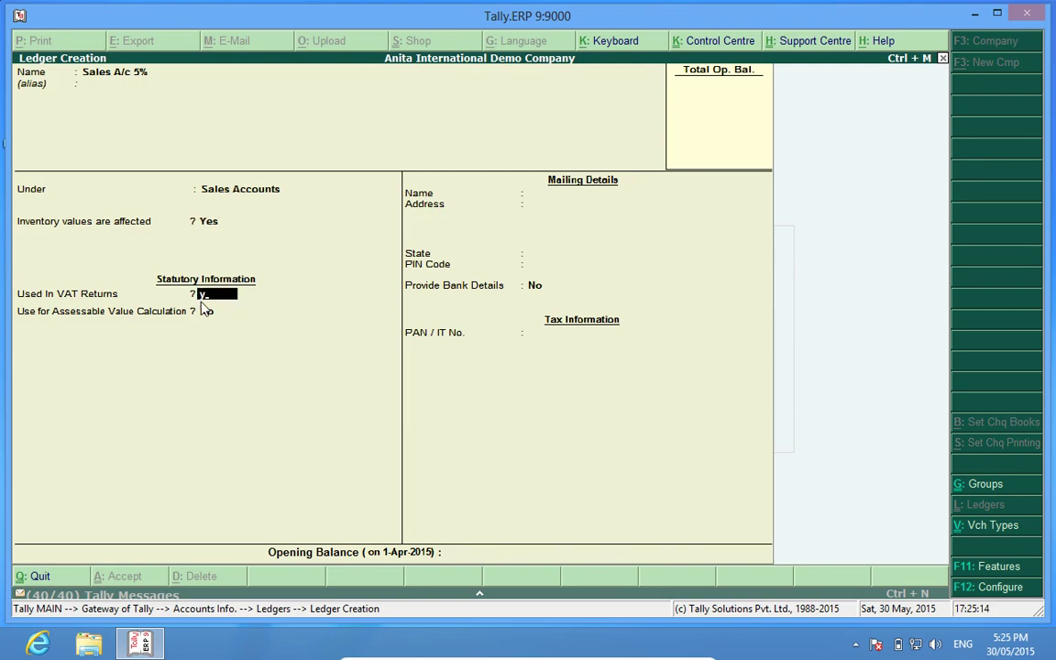
key(Return)
text(Sales)
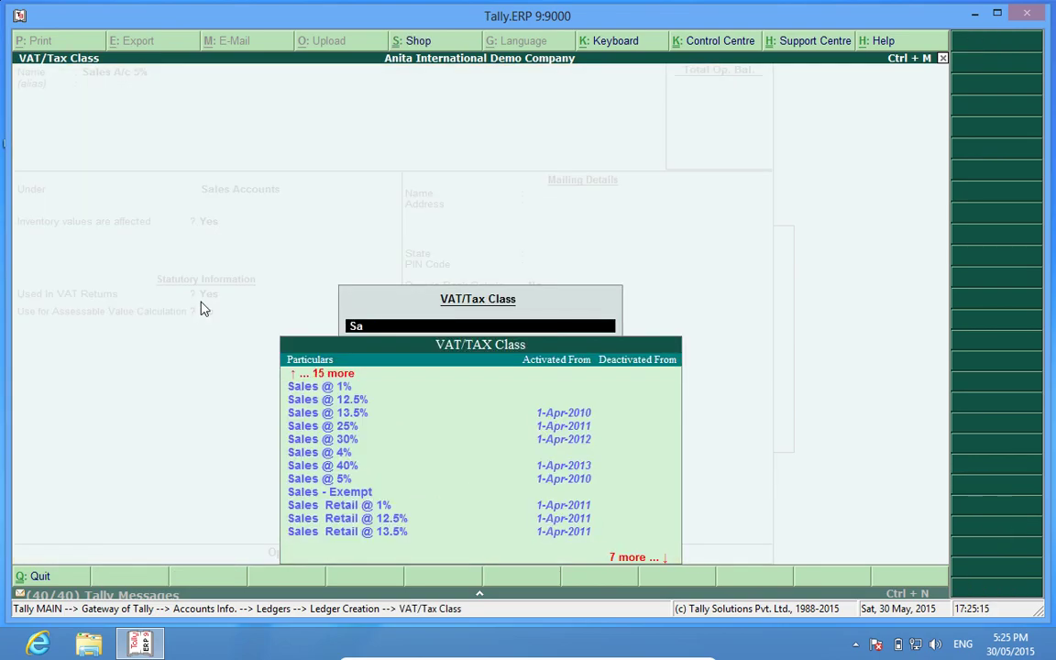
key(Down)
key(Down)
key(Down)
key(Down)
key(Down)
key(Down)
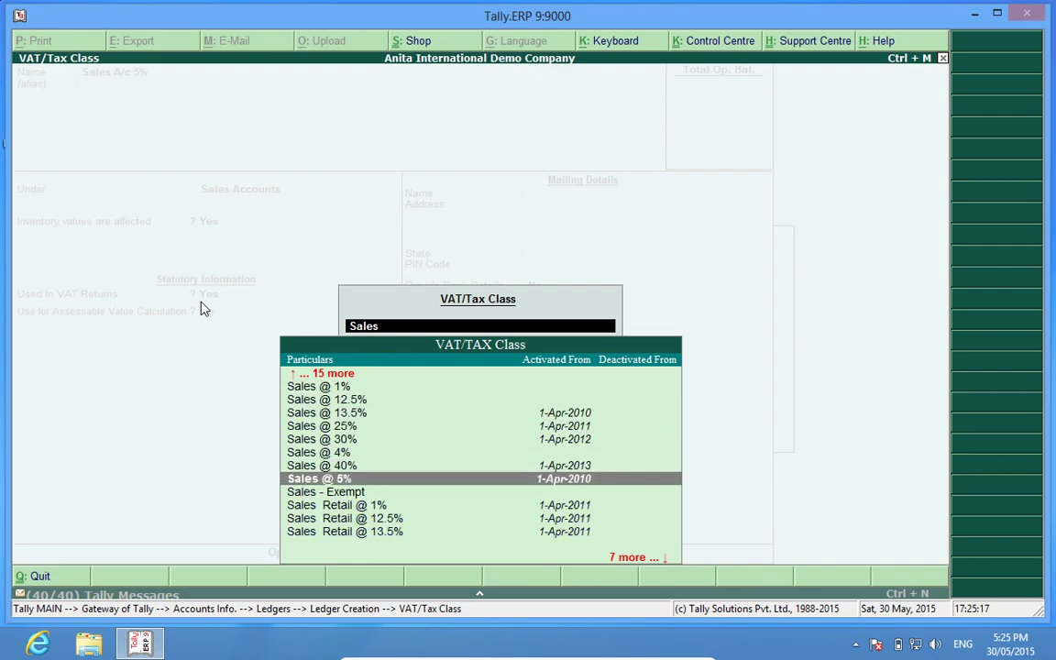
key(Return)
key(Return)
key(Return)
key(Return)
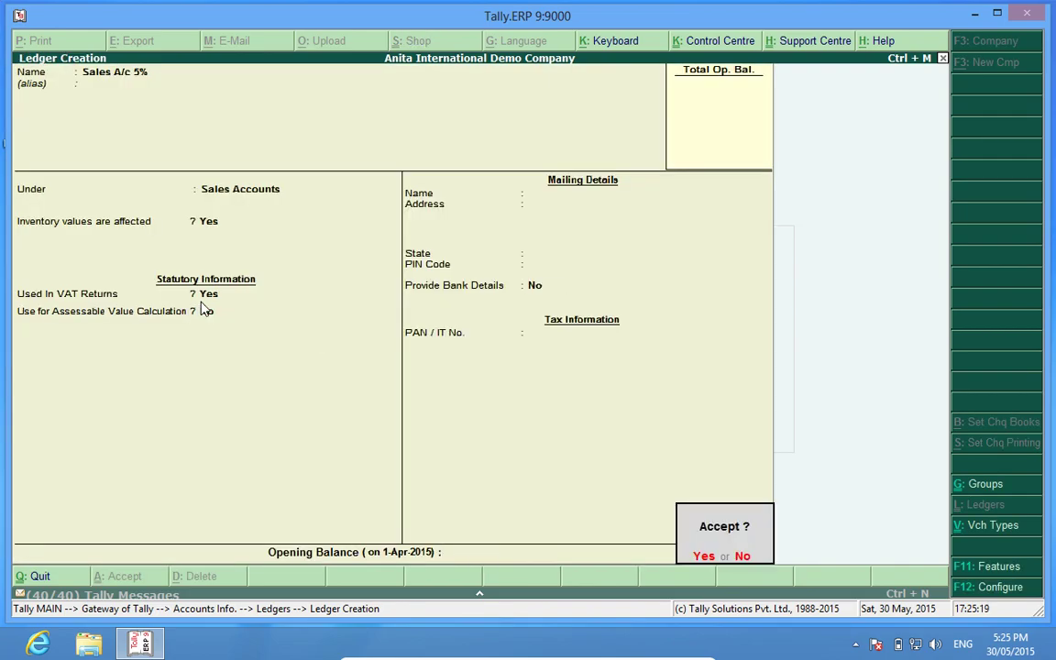
key(Return)
- Name the next ledger Sales A/c 13.5% and keep it under Sales Accounts with inventory values affected
text(Sales A/c)
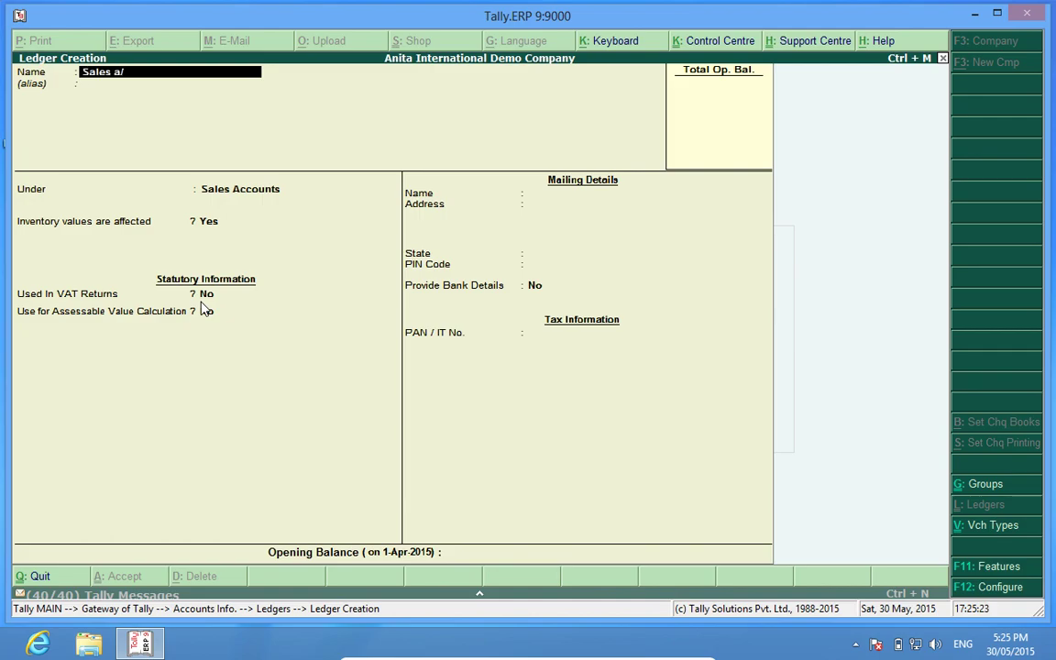
text( 13.5%)
key(Return)
key(Return)
key(Return)
- Mark the 13.5% sales ledger as used in VAT returns and assign the VAT/Tax class Sales @ 13.5%
text(y)
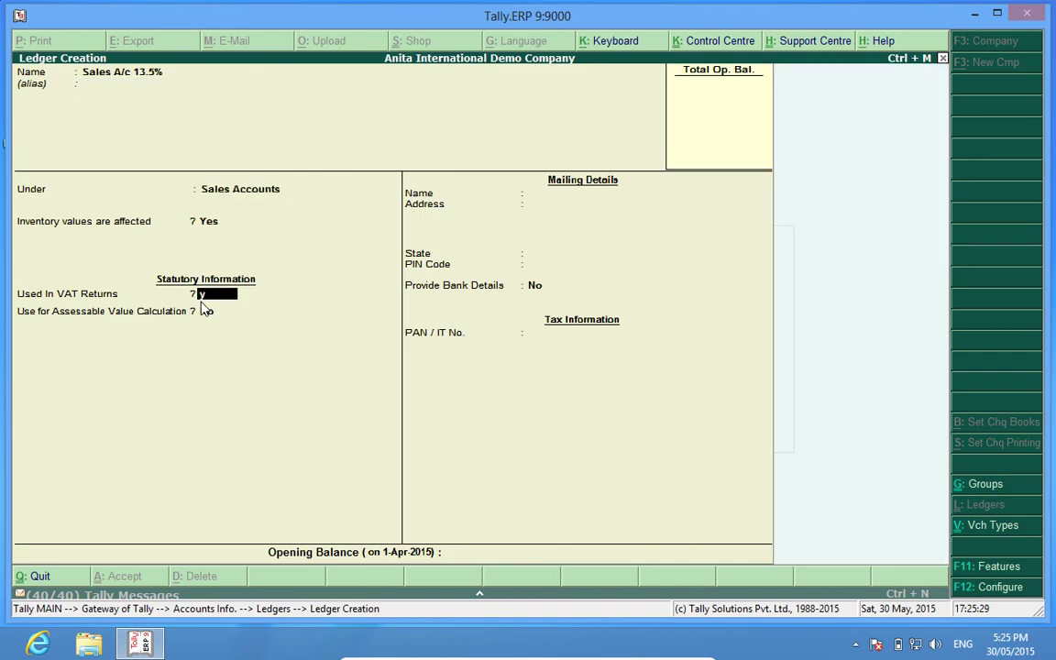
key(Return)
text(Sa)
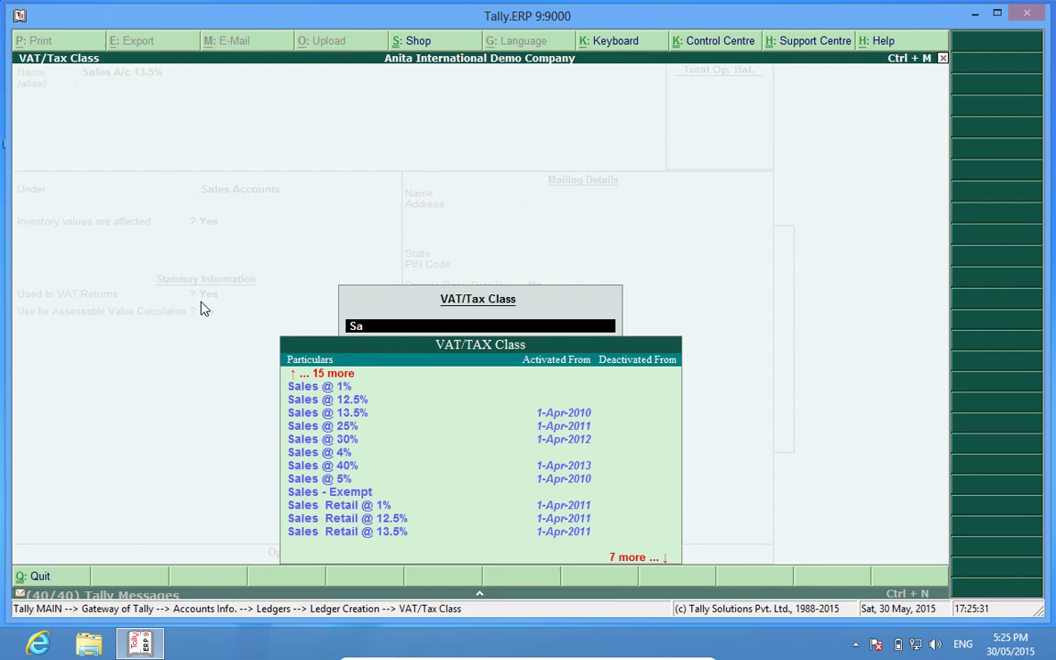
text(les)
key(Down)
key(Down)
key(Down)
key(Down)
key(Down)
key(Down)
key(Down)
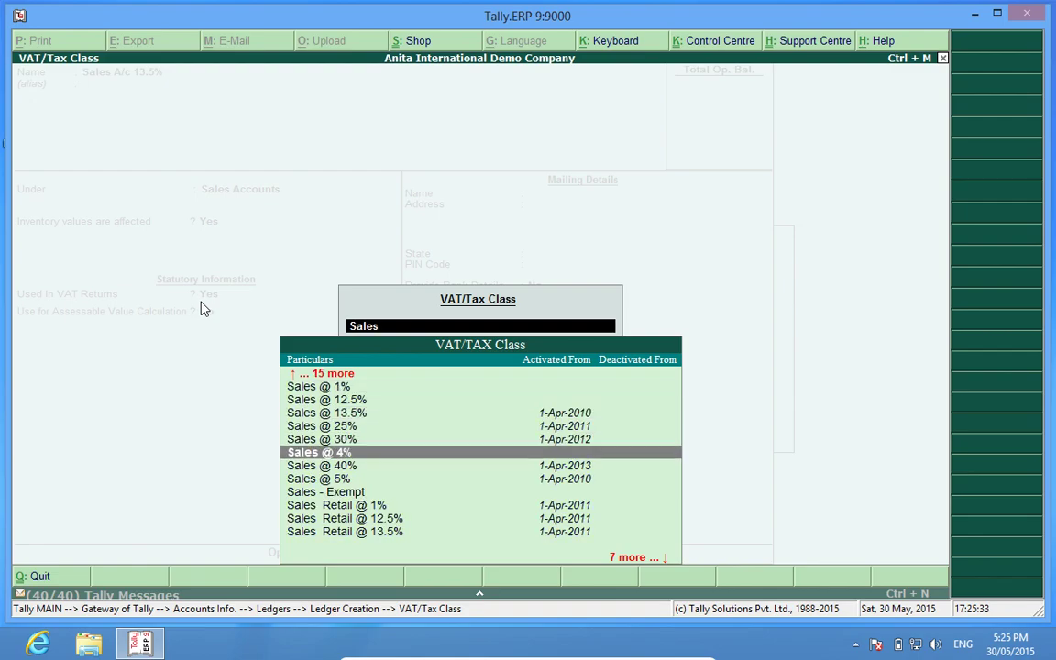
key(Up)
key(Up)
key(Up)
key(Up)
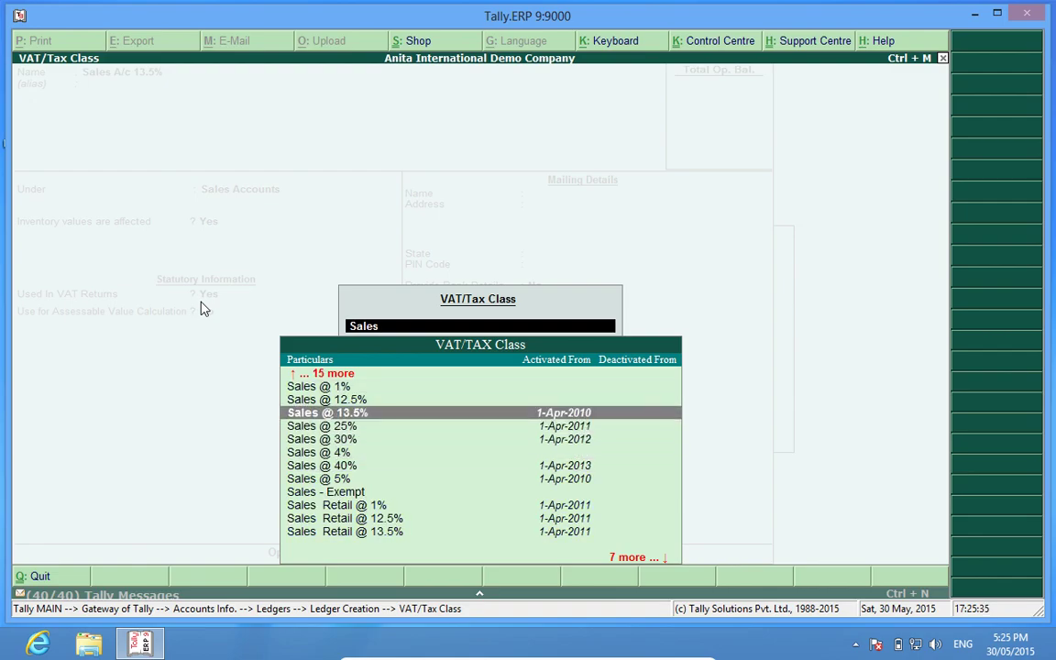
key(Return)
- Leave the remaining details of the 13.5% sales ledger at their defaults and save it
key(Return)
key(Return)
key(Return)
key(Return)
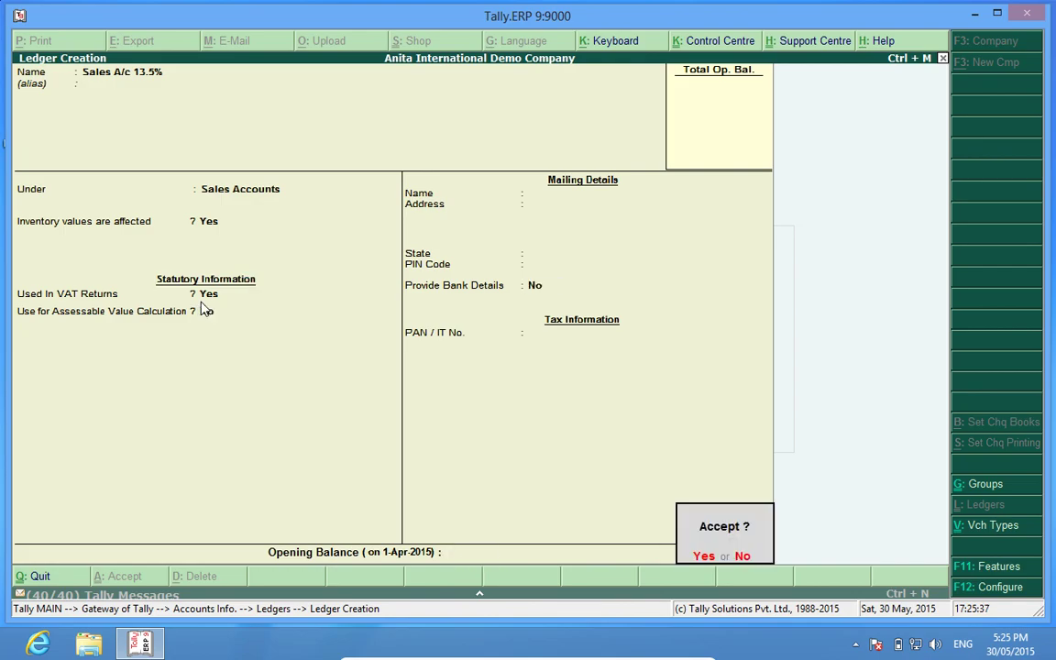
key(Return)
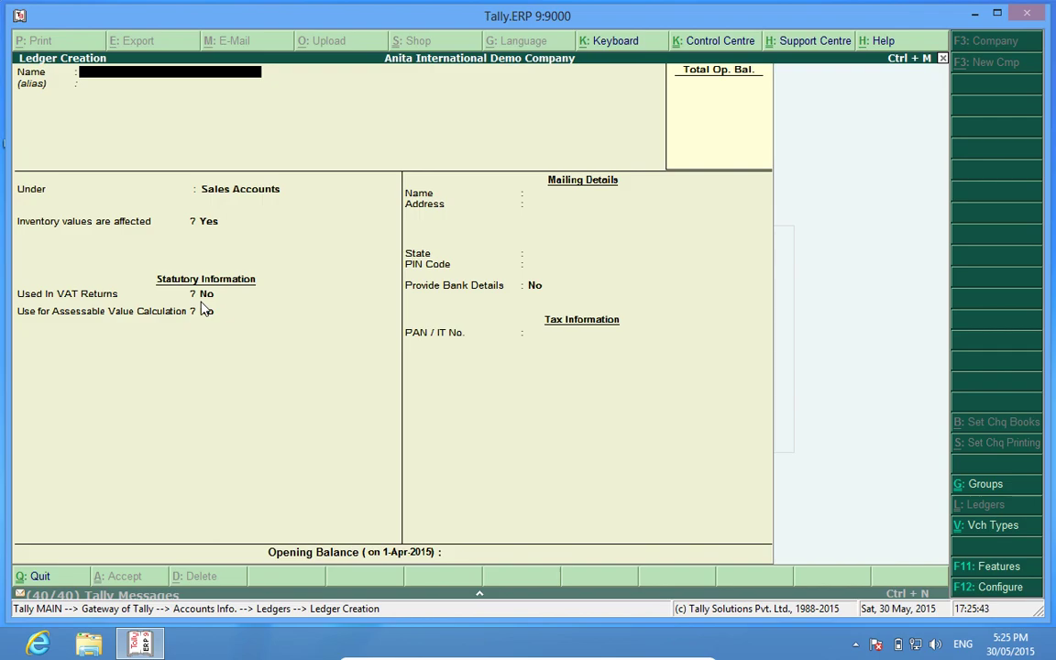
- Name the next ledger Output VAT 5% and place it under Duties & Taxes
text(Outputa)
key(BackSpace)
text(VAT 5%)
key(Return)
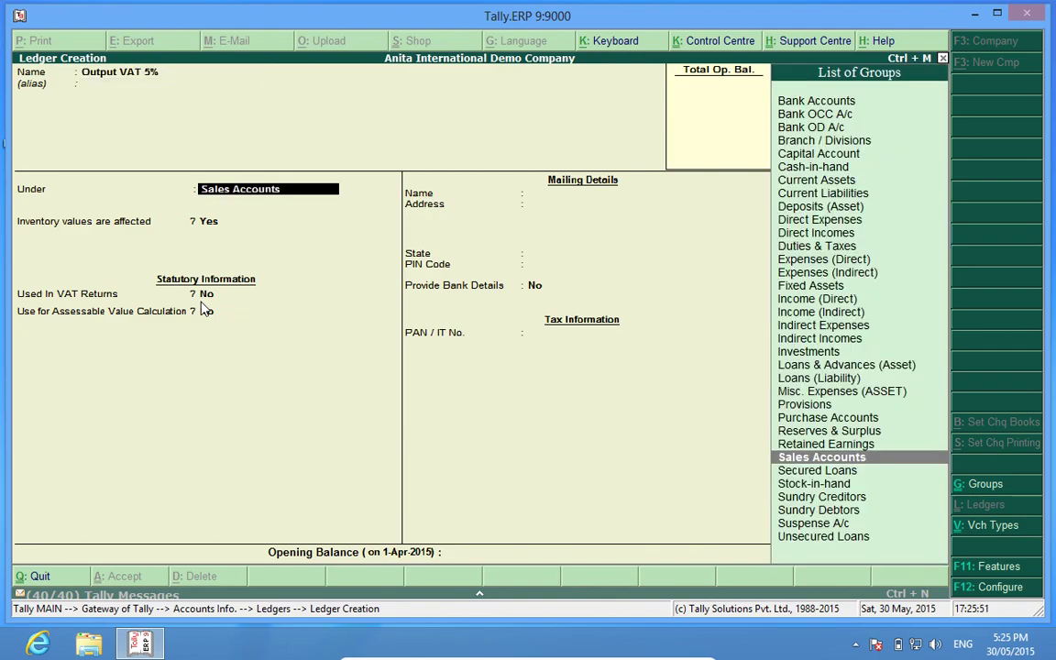
text(Du)
key(Return)
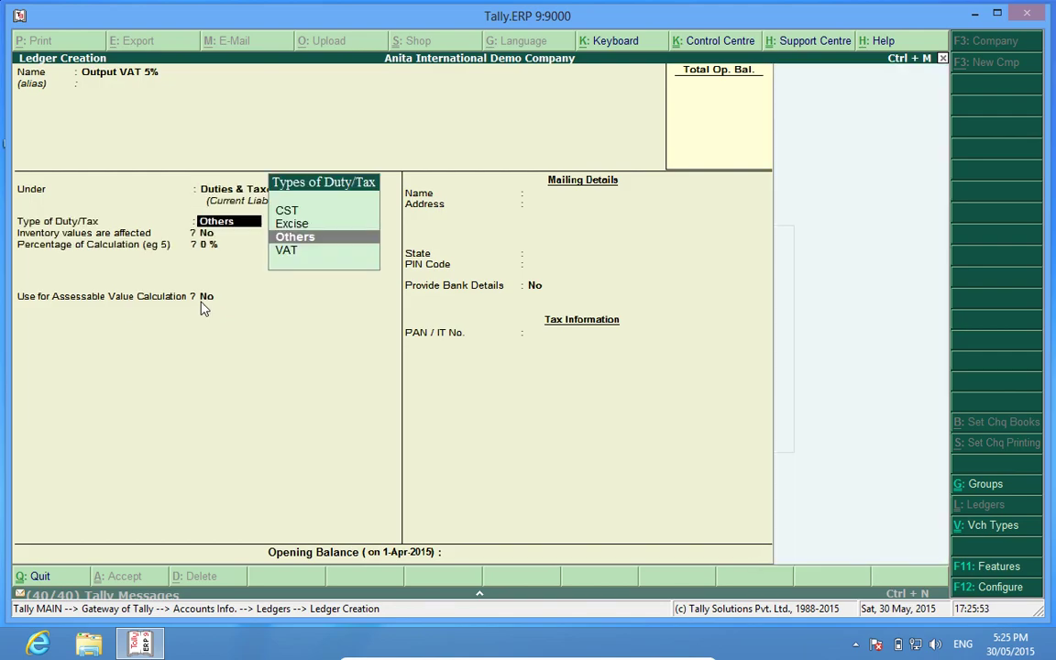
- Set the 5% output tax ledger's duty type to VAT with the sub type Output VAT
key(Down)
key(Return)
key(Down)
key(Down)
key(Return)
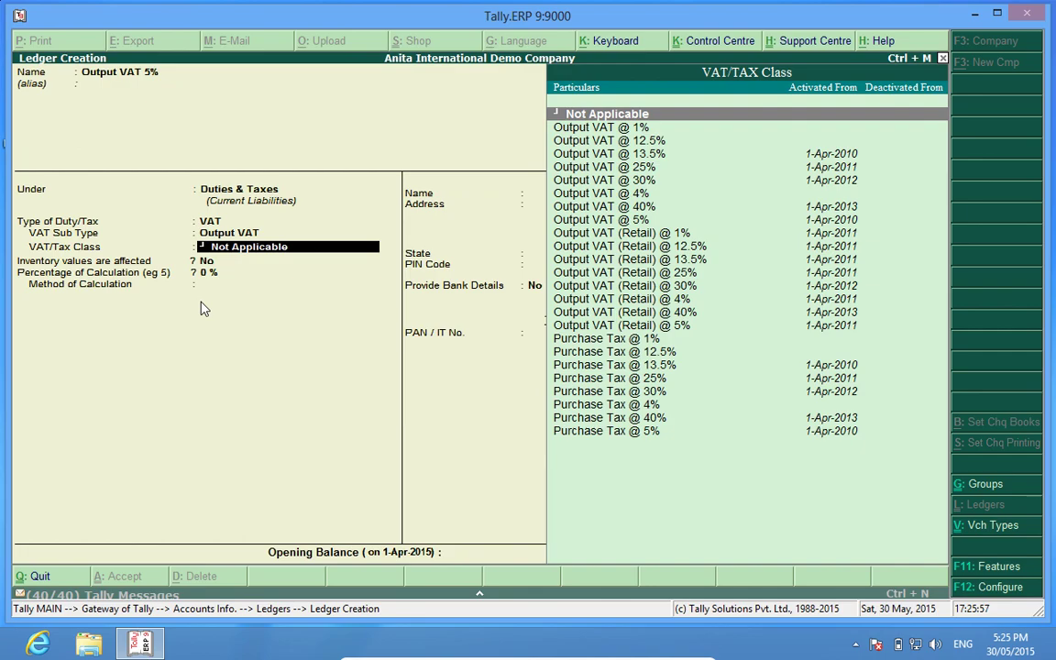
- Assign the class Output VAT @ 5% to the ledger and save it with the remaining defaults
key(Down)
key(Down)
key(Down)
key(Down)
key(Down)
key(Down)
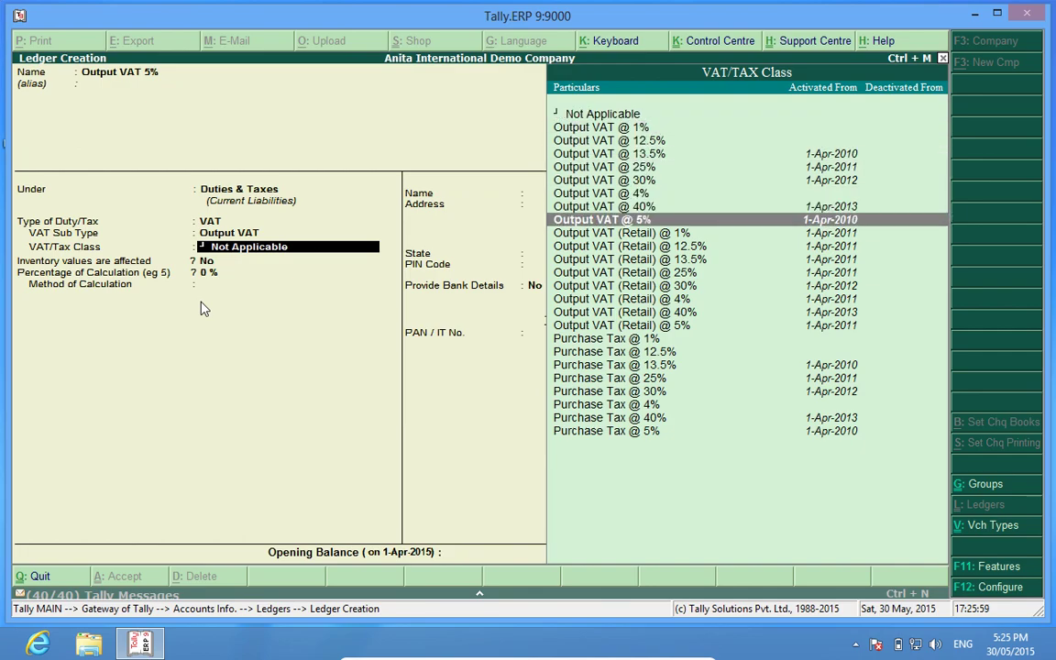
key(Return)
key(Return)
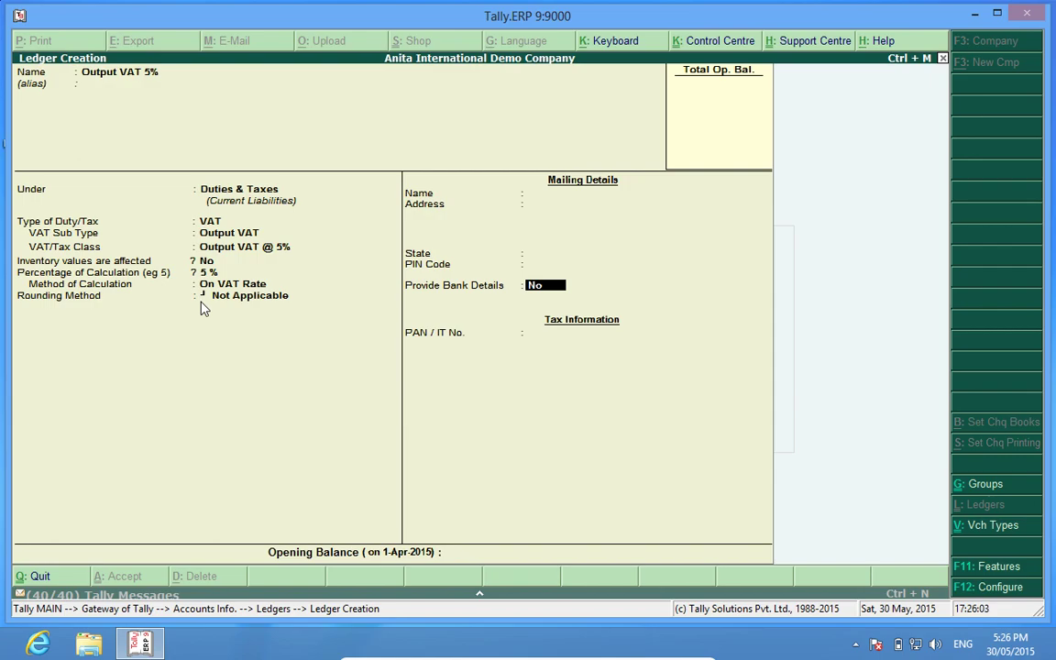
key(BackSpace)
key(Return)
key(Return)
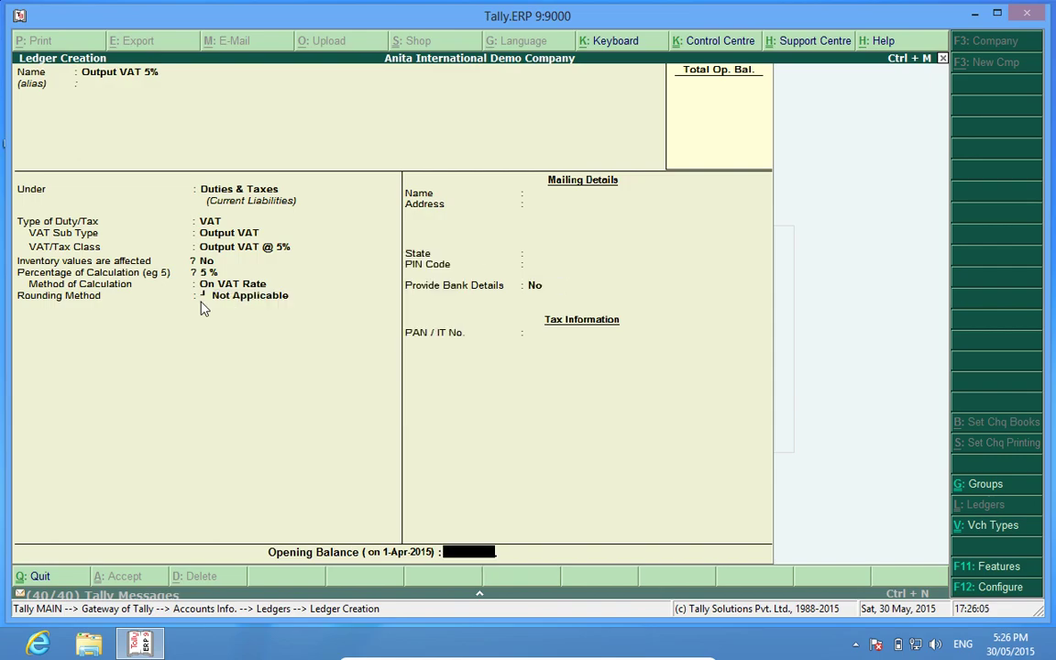
key(Return)
key(y)
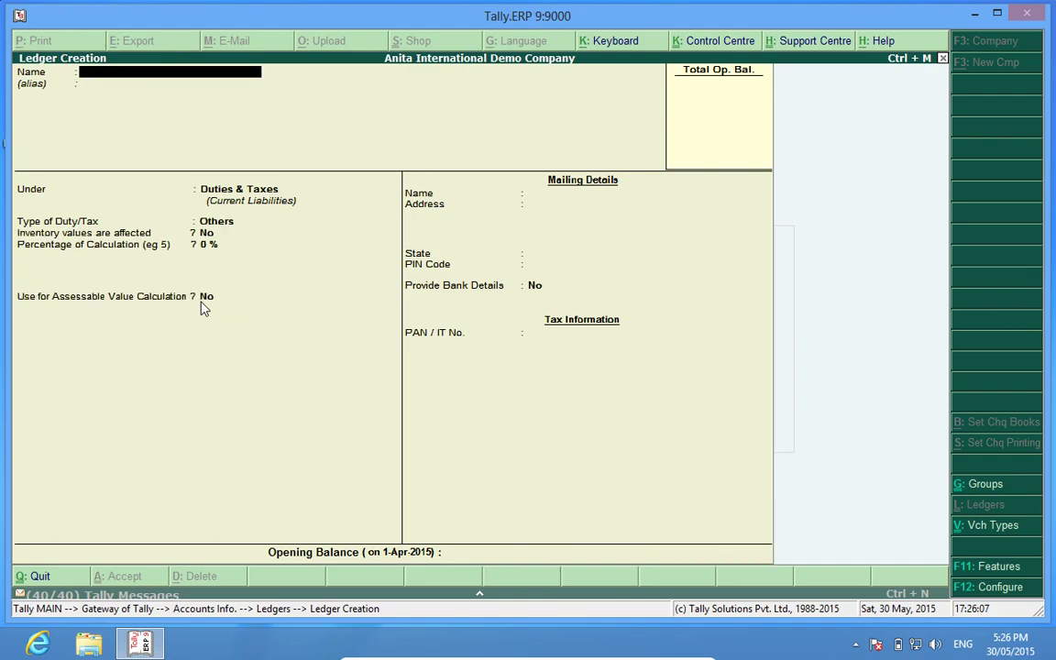
- Name the next ledger Output VAT 13.5% and keep it under Duties & Taxes
text(Output VAT 13.5%)
key(Return)
key(Return)
key(Return)
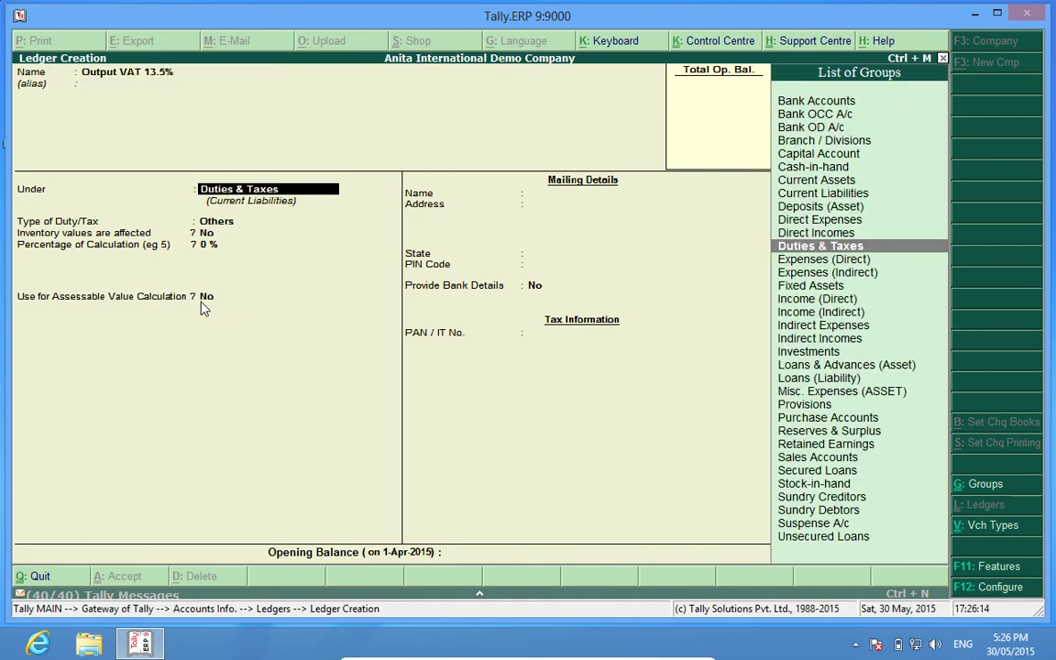
- Set the 13.5% output tax ledger's duty type to VAT with the sub type Output VAT
key(Down)
key(Return)
key(Down)
key(Down)
key(Return)
- Assign the class Output VAT @ 13.5% to the ledger and save it
key(Down)
key(Down)
key(Down)
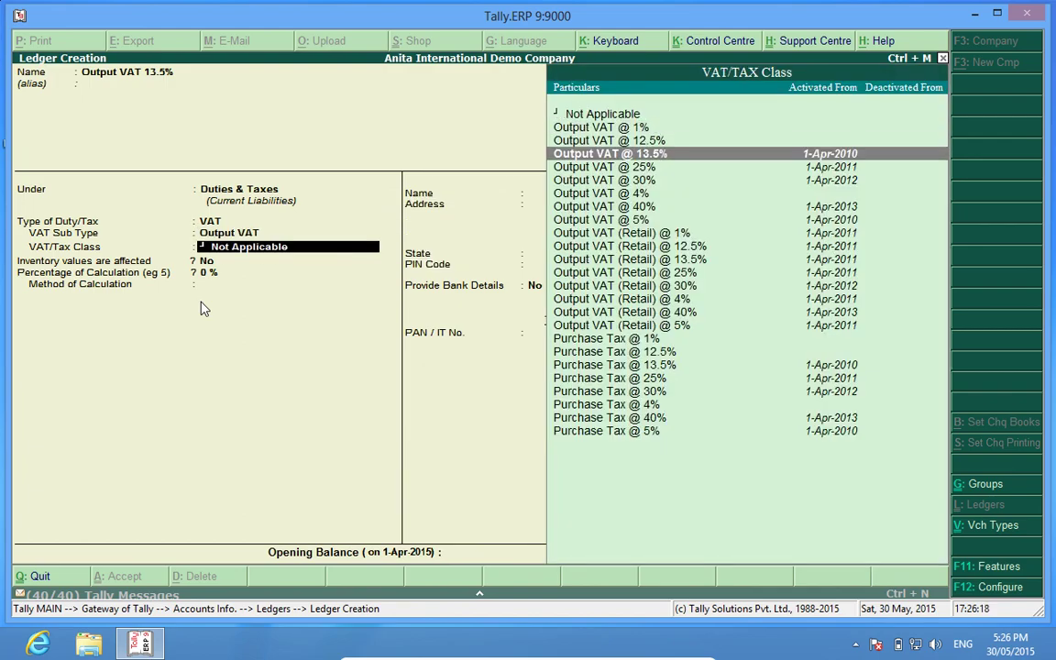
key(Return)
key(Return)
key(Return)
key(Return)
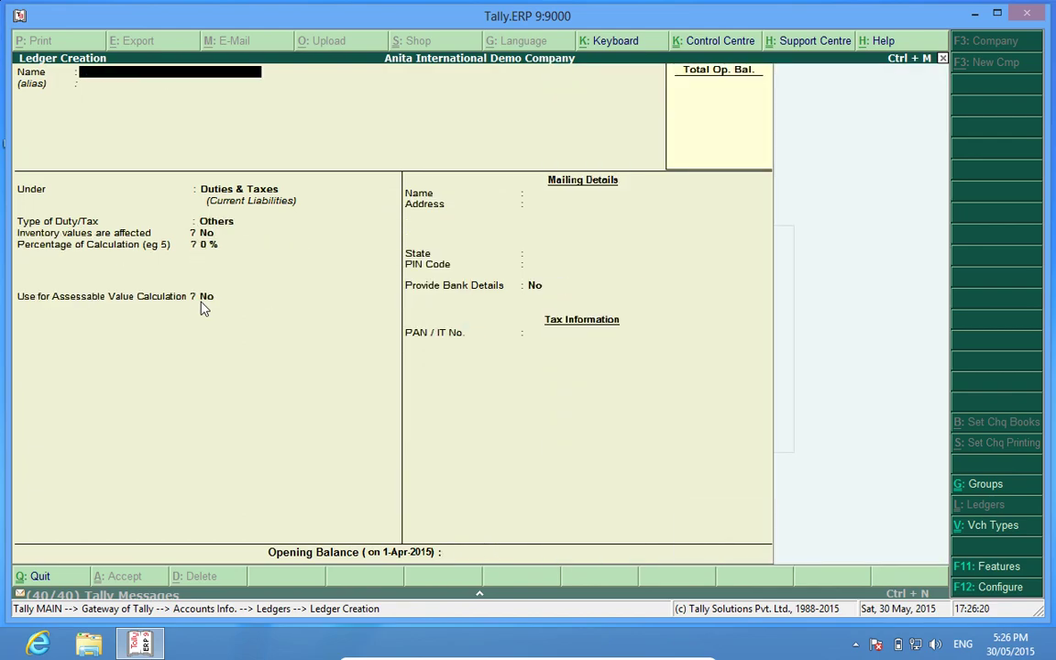
- Name the next ledger Input VAT 5% and keep it under Duties & Taxes
text(Input VAT 5%)
key(Return)
key(Return)
- Set the 5% input tax ledger's duty type to VAT with the sub type Input VAT
key(Up)
key(Down)
key(Down)
key(Return)
key(Down)
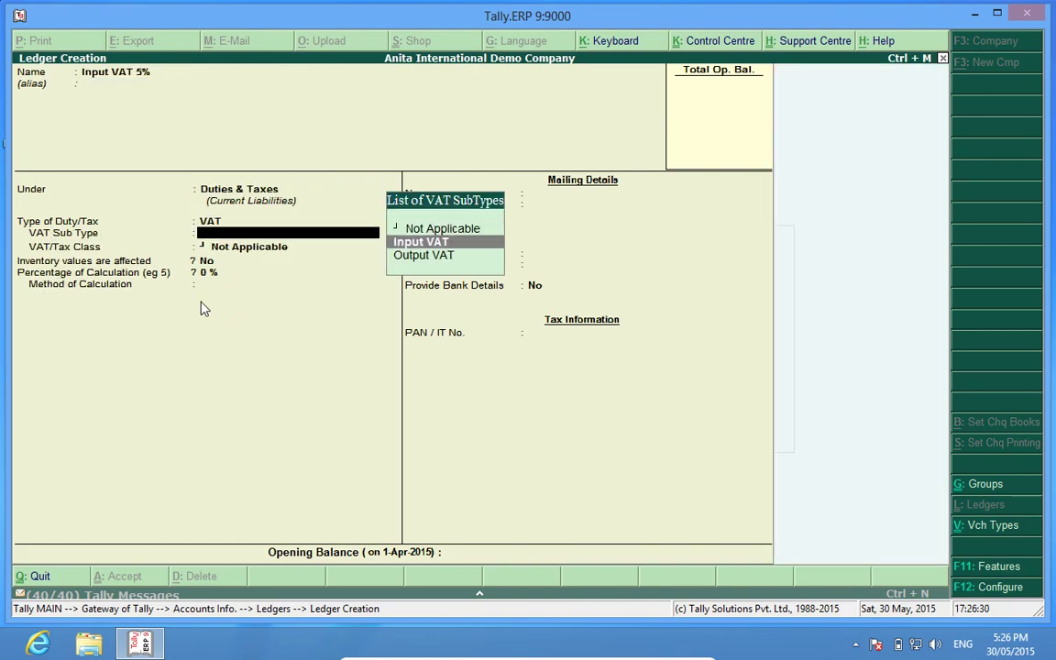
key(Return)
- Assign the class Input VAT @ 5% to the ledger and save it
key(Down)
key(Down)
key(Down)
key(Down)
key(Down)
key(Down)
key(Down)
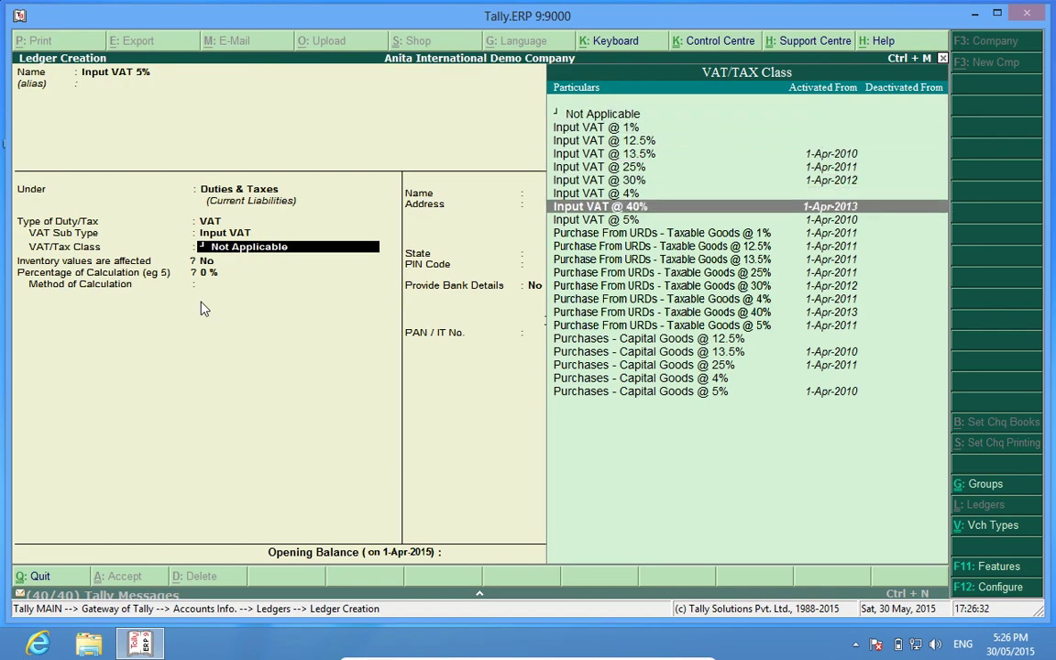
key(Down)
key(Return)
key(Return)
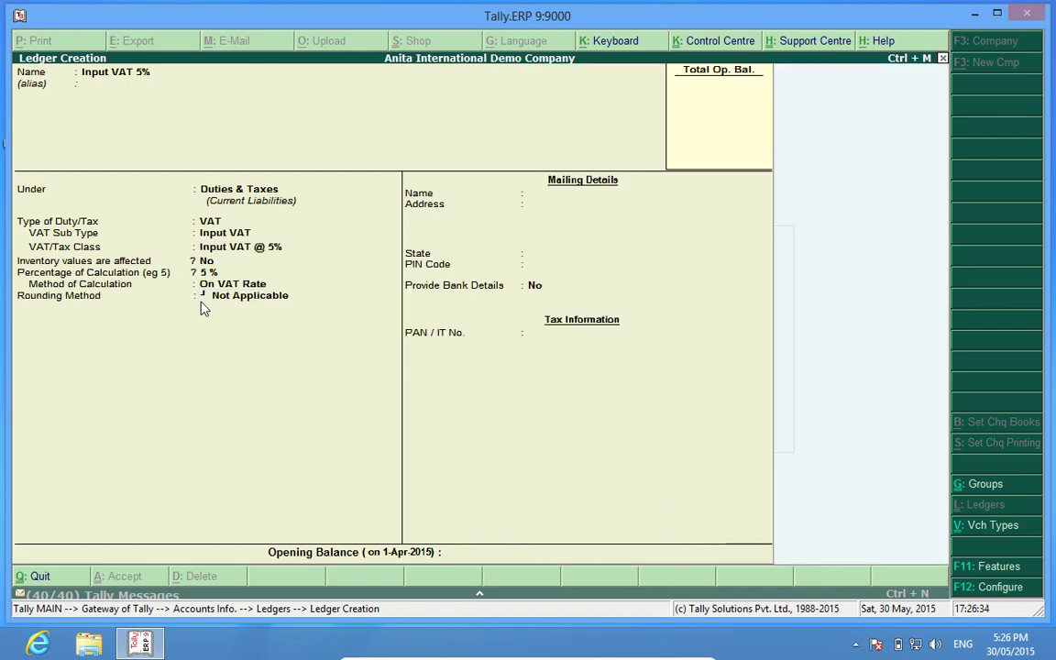
key(ctrl+a)
- Name the next ledger Input VAT 13.5% and keep it under Duties & Taxes
text(Inpu)
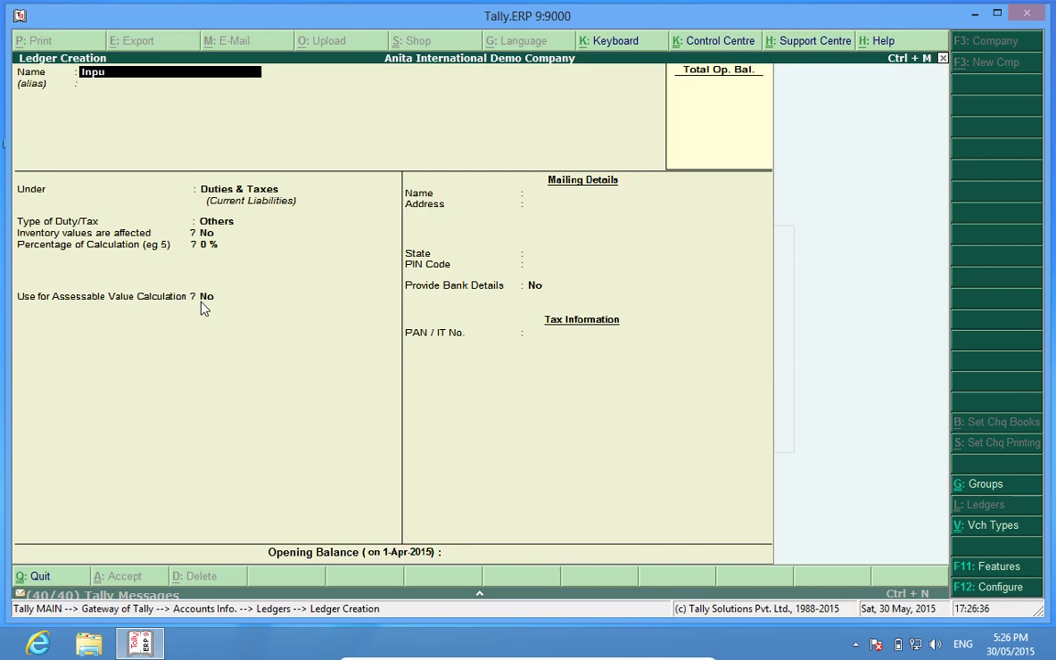
text(t VAT 13.5%)
key(Return)
key(Return)
key(Return)
- Set the 13.5% input tax ledger's duty type to VAT with the sub type Input VAT
key(Down)
key(Return)
key(Down)
key(Return)
- Assign the class Input VAT @ 13.5% to the ledger and save it
key(Down)
key(Down)
key(Down)
key(Down)
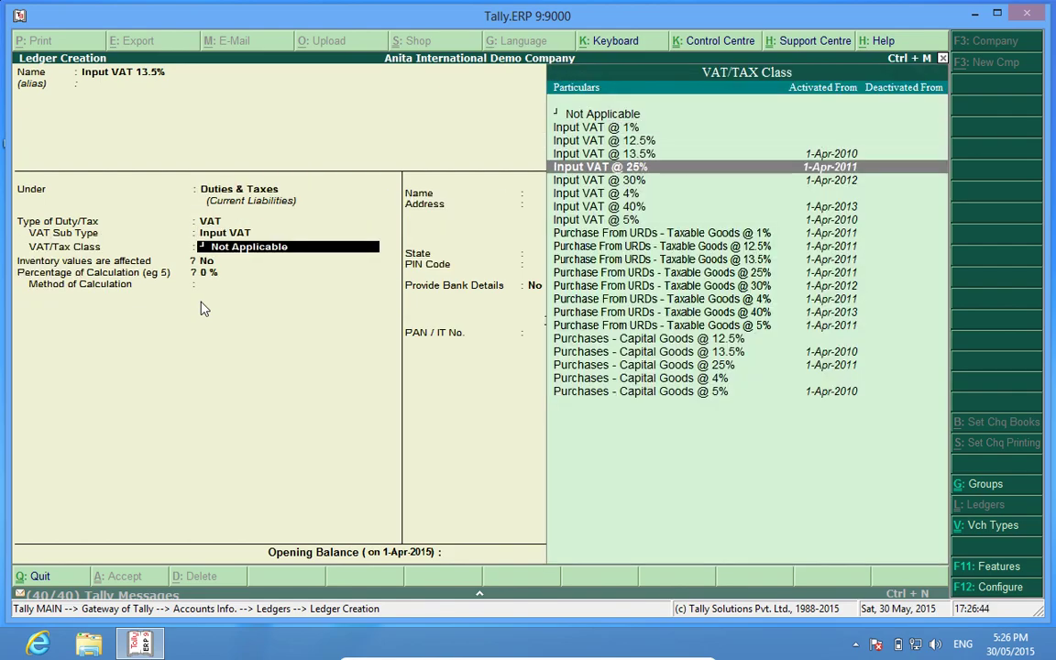
key(Up)
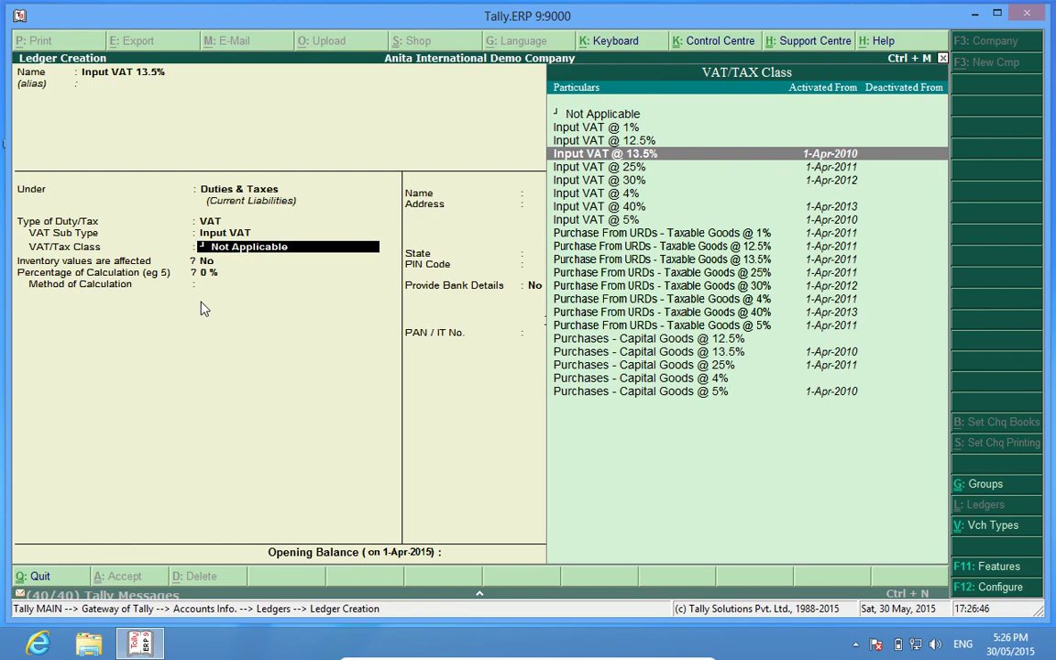
key(Return)
key(Return)
key(Return)
key(Return)
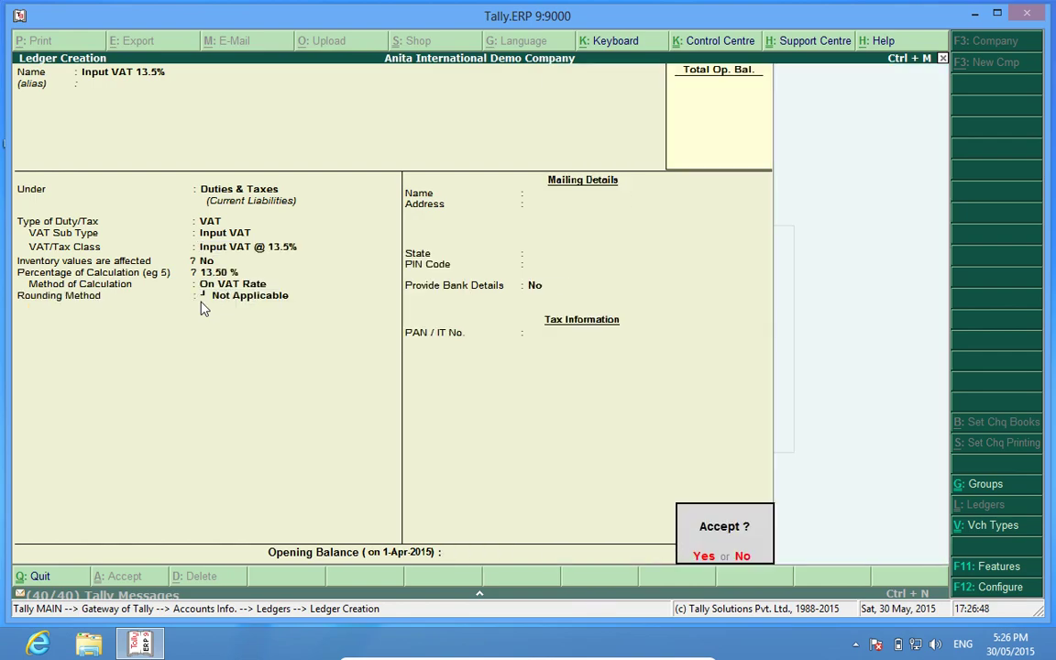
key(Return)
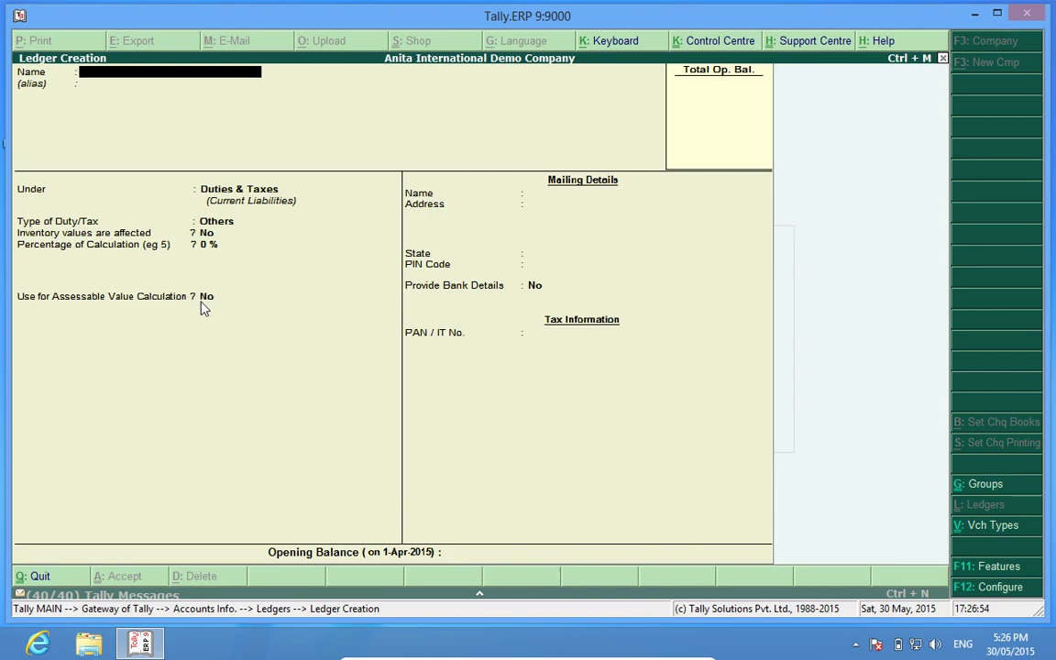
- Name the next ledger Supplier 1 and place it under Sundry Creditors
text(Supplier 1)
key(Return)
text(S)
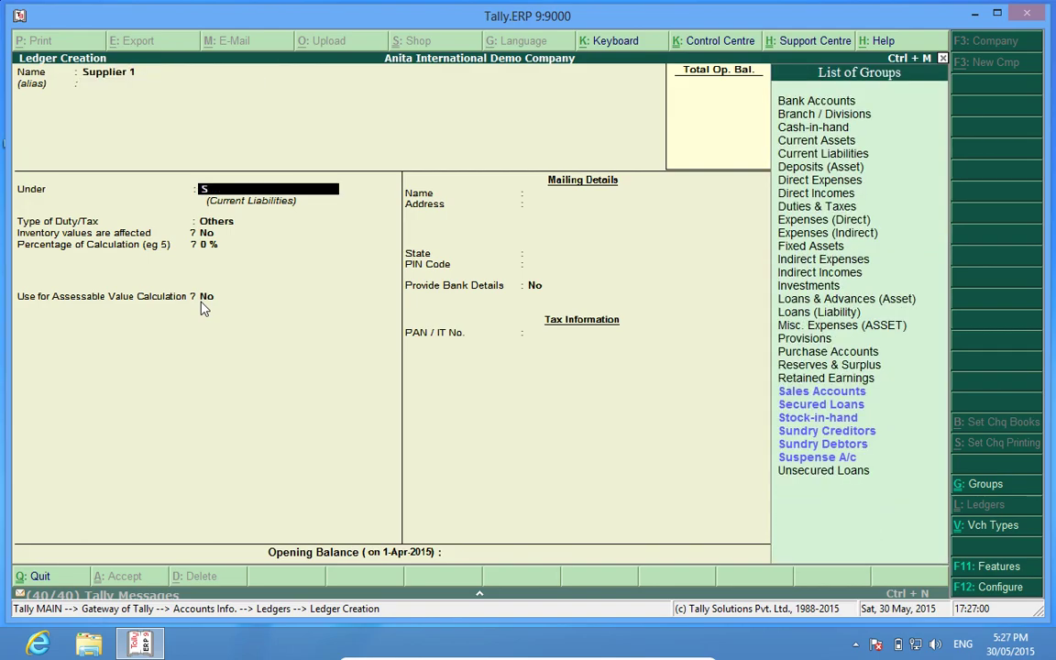
text(un)
key(Return)
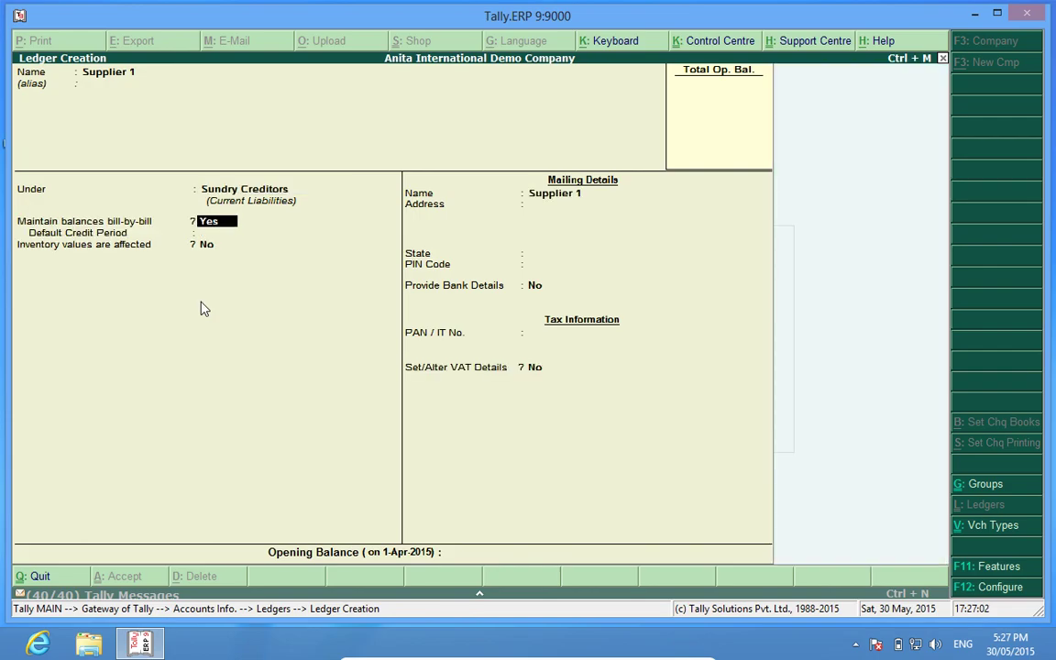
- Turn off bill-by-bill balances for Supplier 1 and set its state to Not Applicable without bank details
key(n)
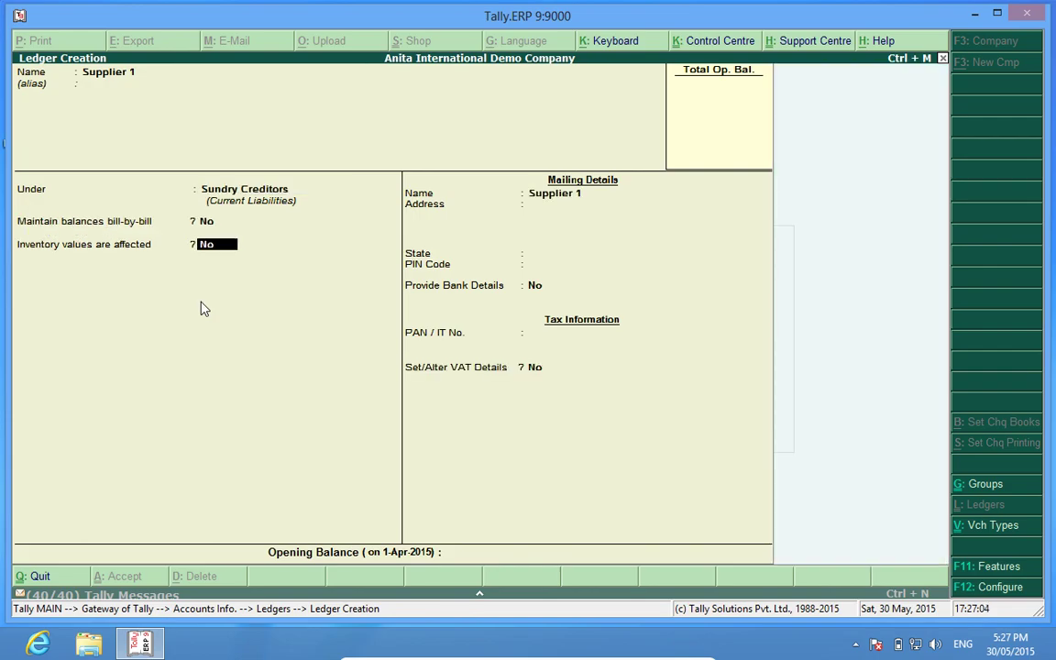
key(Return)
key(Return)
key(Return)
key(Return)
key(Return)
key(Return)
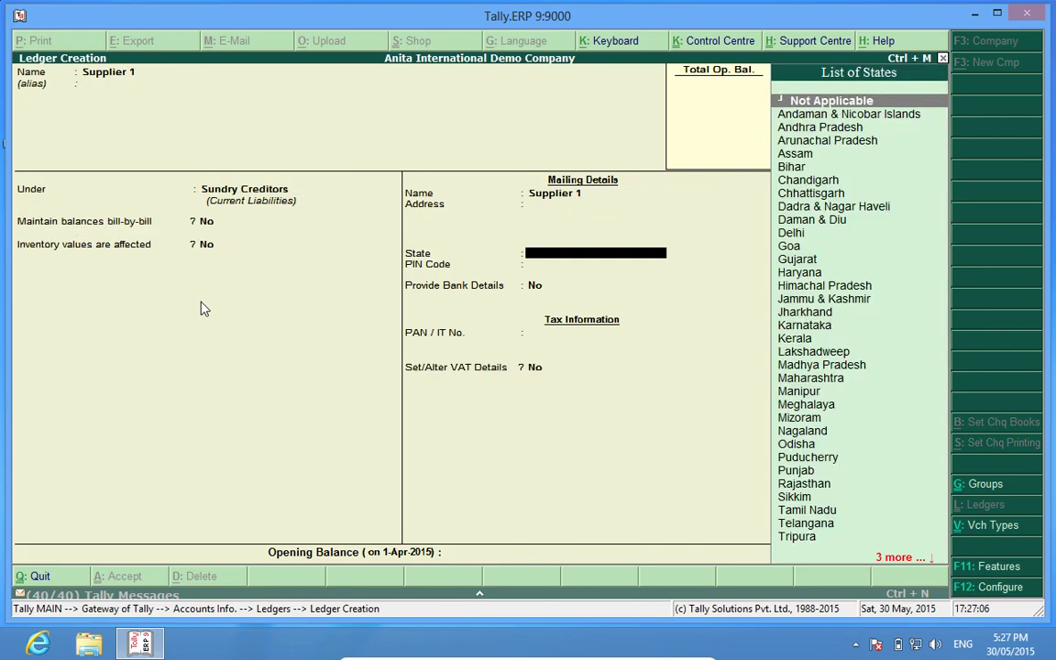
key(Return)
key(n)
key(BackSpace)
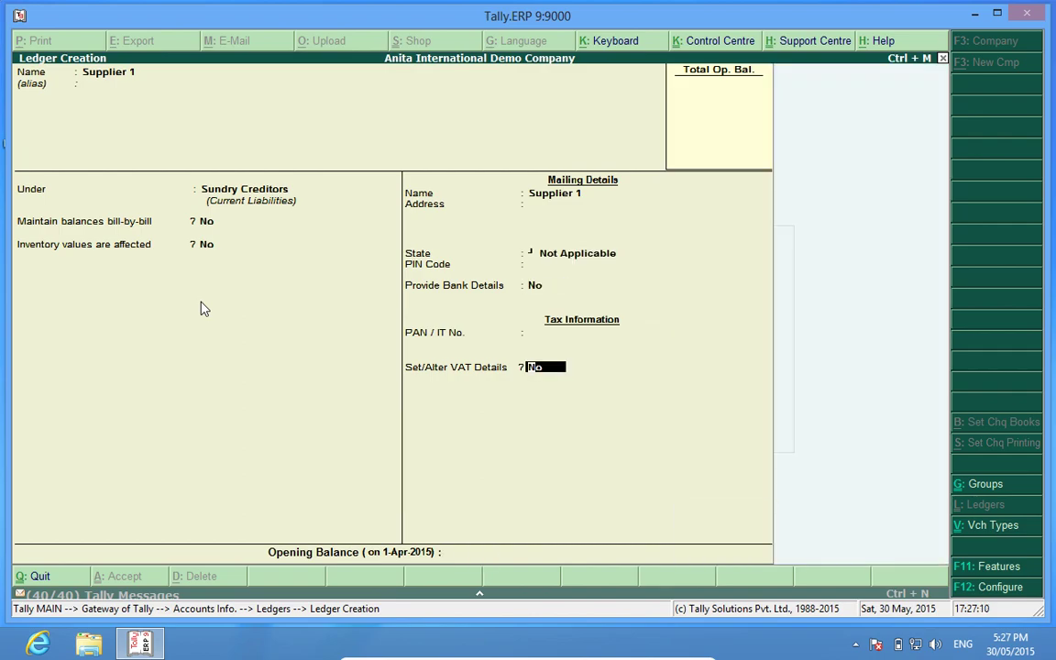
- Enable VAT details for Supplier 1 and set the VAT dealer type to Registered Dealer
text(y)
key(Return)
key(Down)
key(Down)
key(Down)
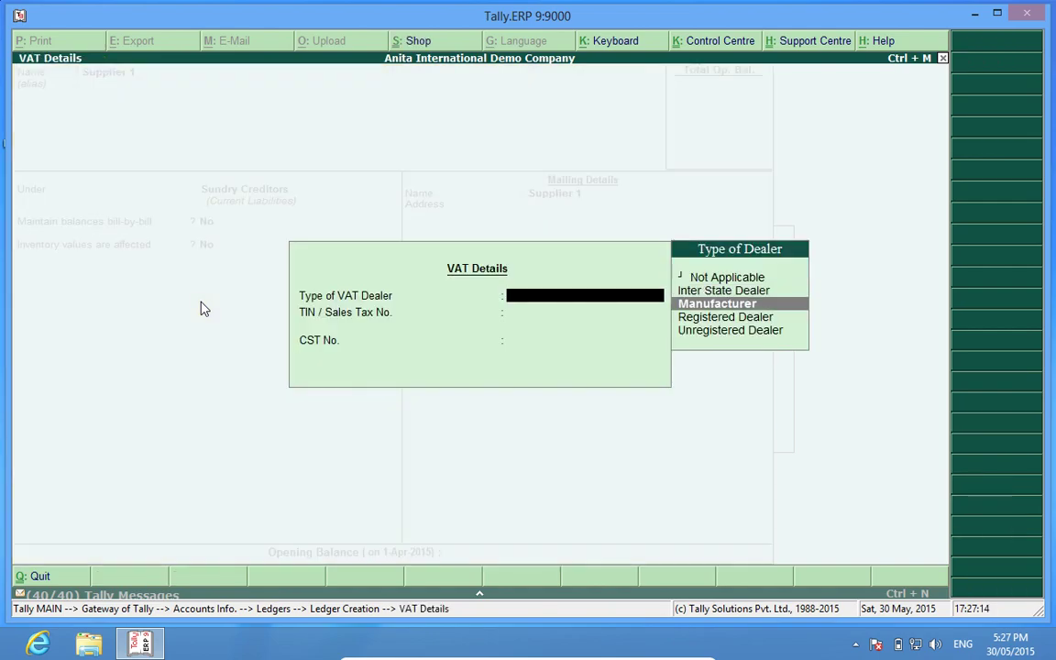
key(Return)
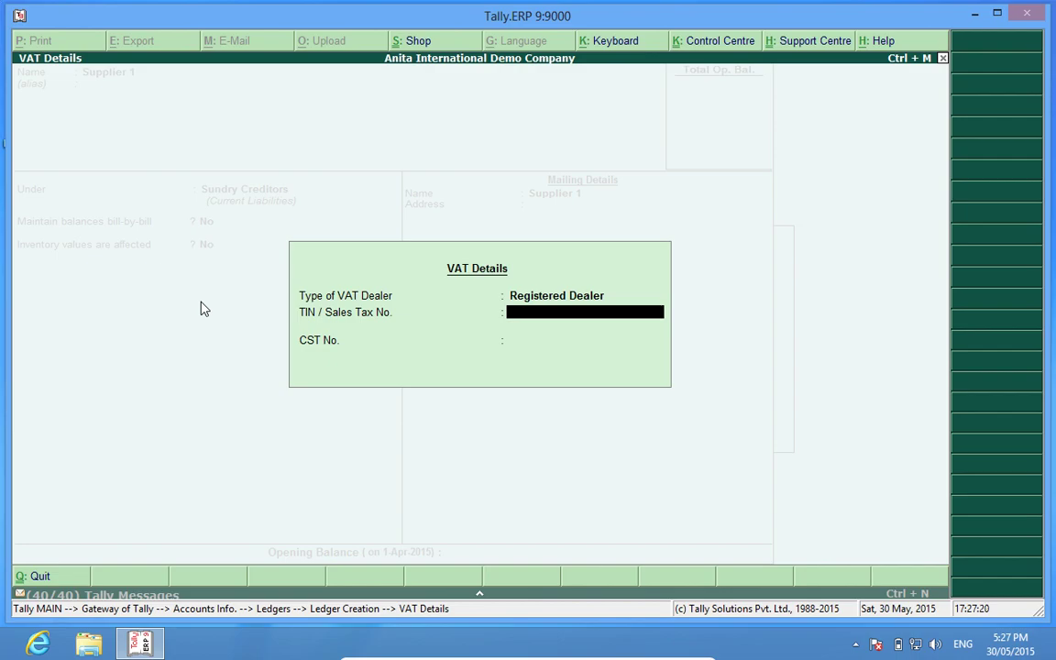
- Enter the supplier's TIN / Sales Tax number, leave the CST number blank and save the ledger
text(112233445566)
key(Return)
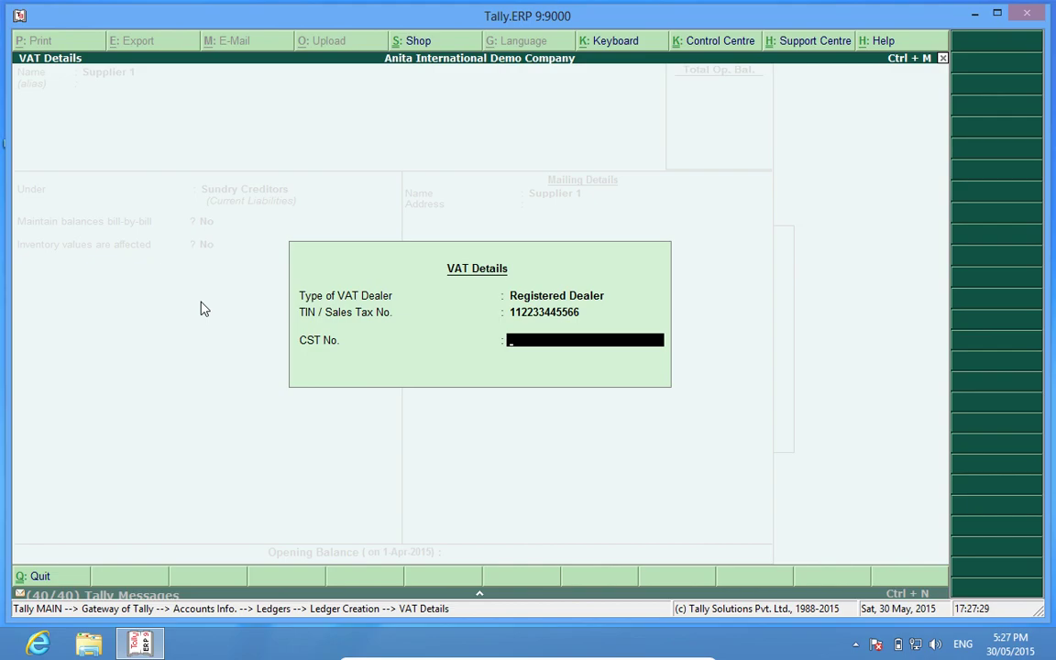
key(Return)
key(Return)
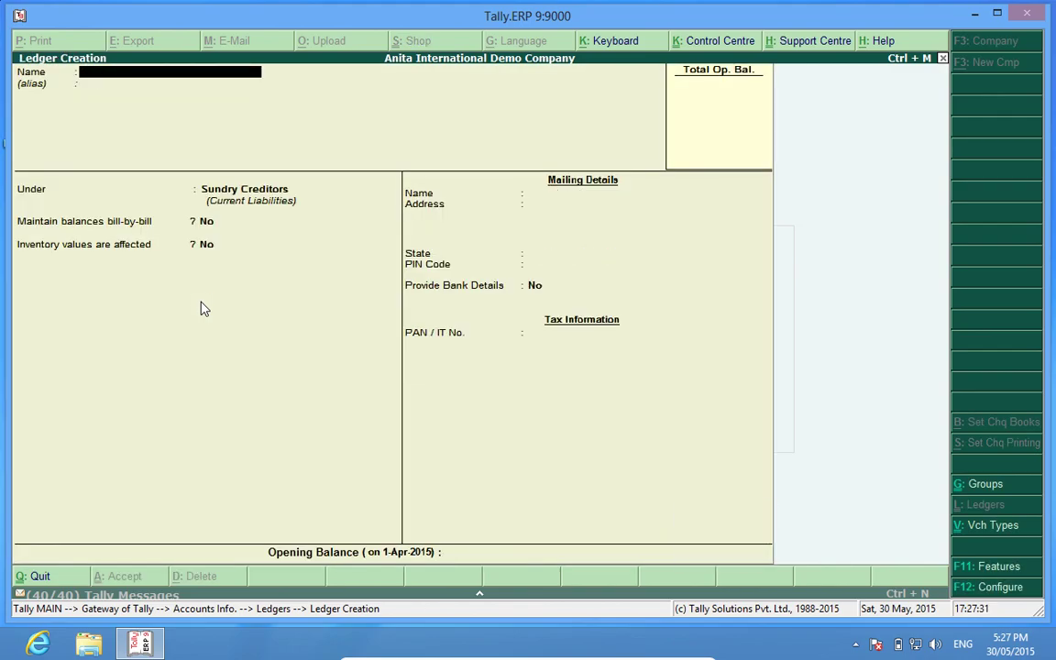
- Name the next ledger Customer 1 and place it under Sundry Debtors
text(Customer 1)
key(Return)
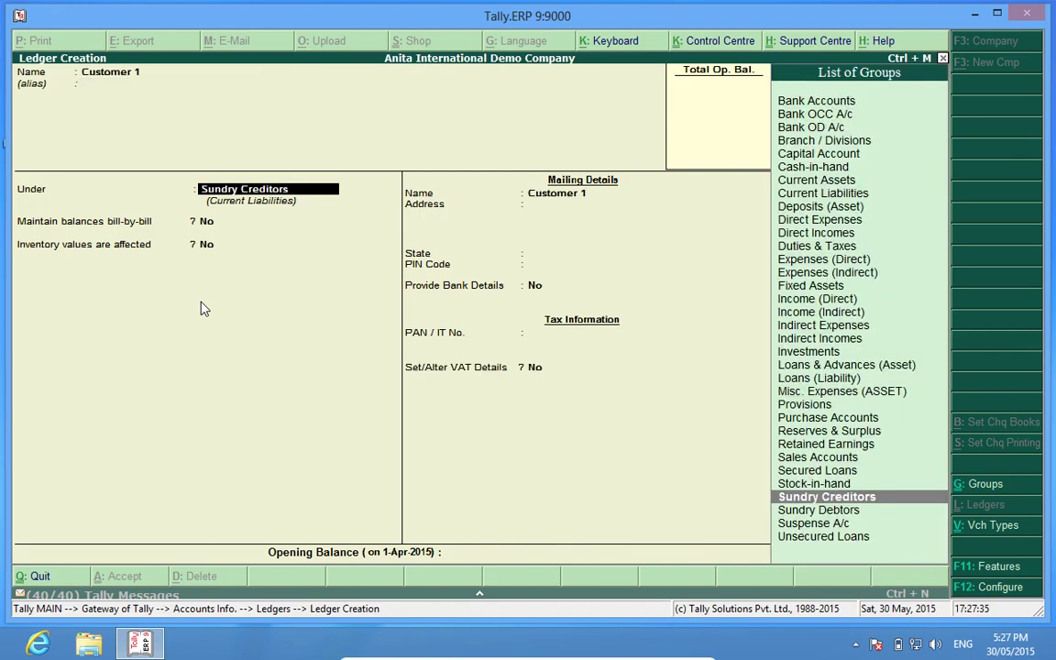
text(Sun)
key(Down)
key(Return)
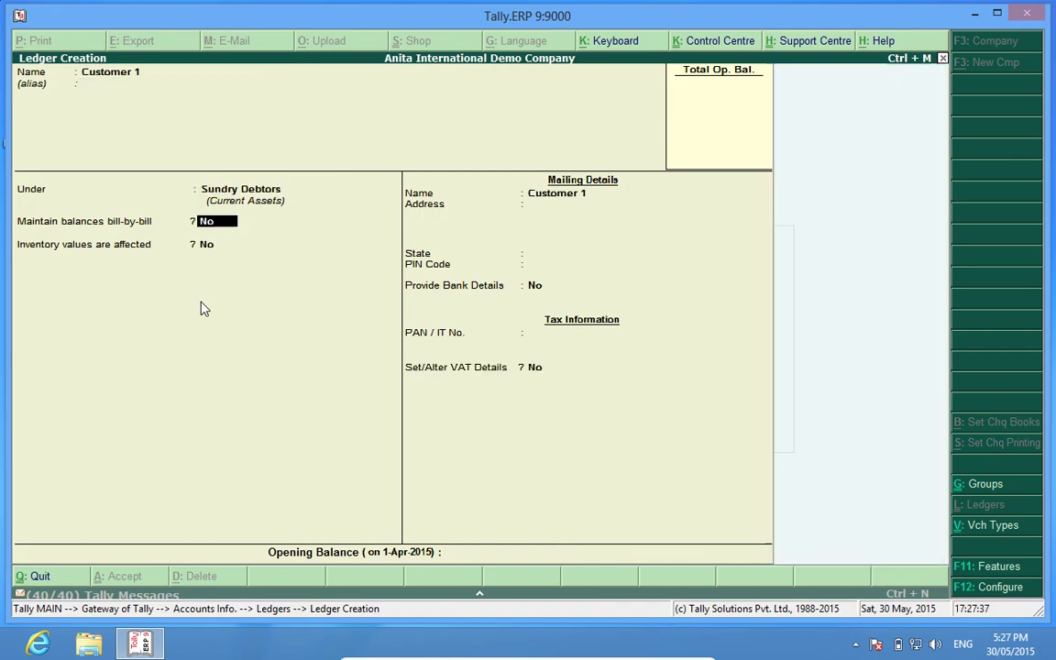
- Leave bill-by-bill balances and inventory values off for Customer 1, with state Not Applicable and no bank details
key(Return)
key(Return)
key(Return)
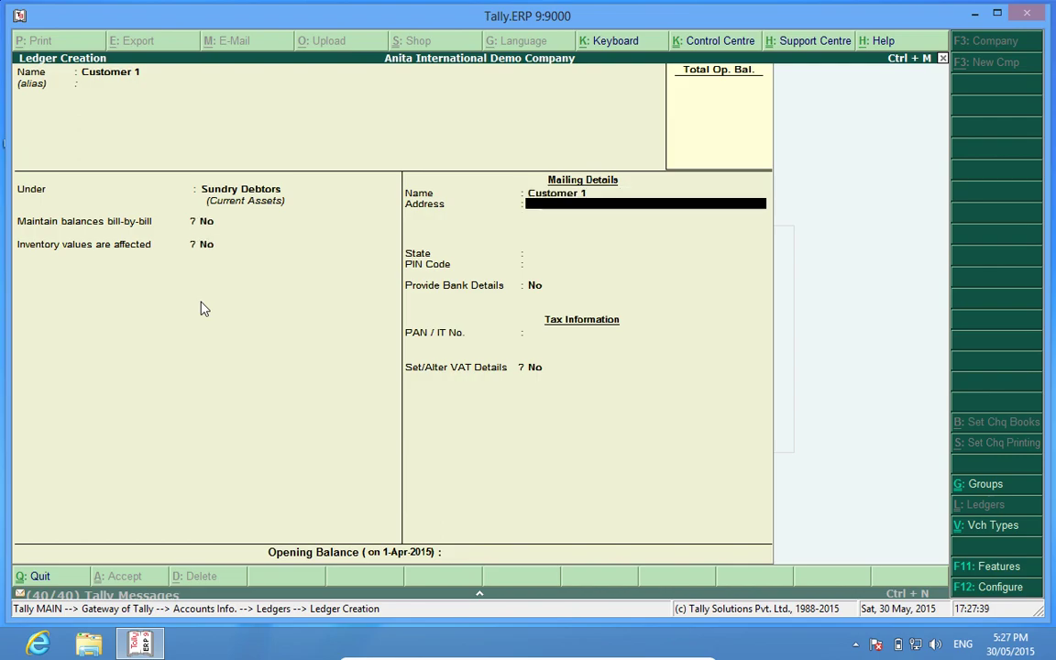
key(Return)
key(Return)
key(Return)
key(Return)
- Enable VAT details for Customer 1 and set the VAT dealer type to Registered Dealer
text(y)
key(Return)
key(Down)
key(Down)
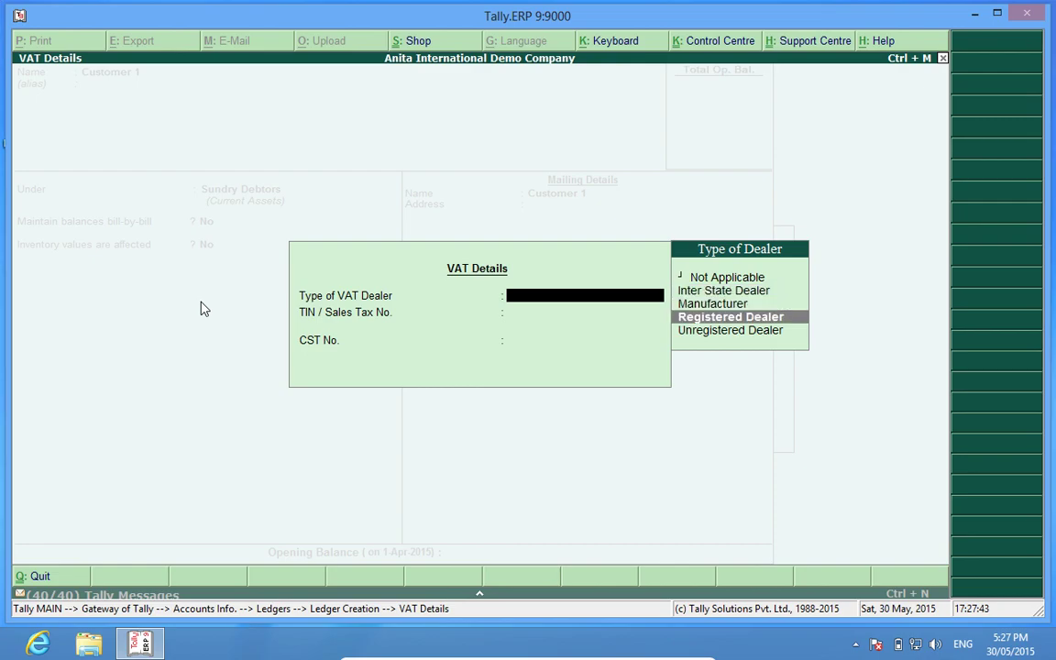
key(Return)
- Enter the customer's TIN / Sales Tax number, leave the CST number blank and save the ledger
text(012345)
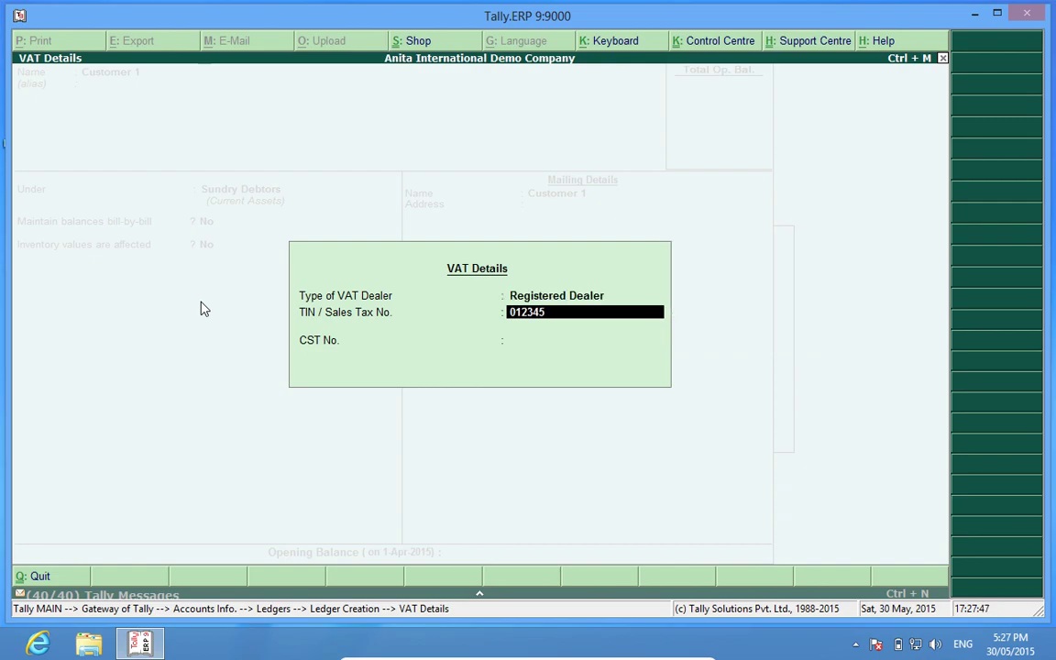
text(6654321)
key(Return)
key(Return)
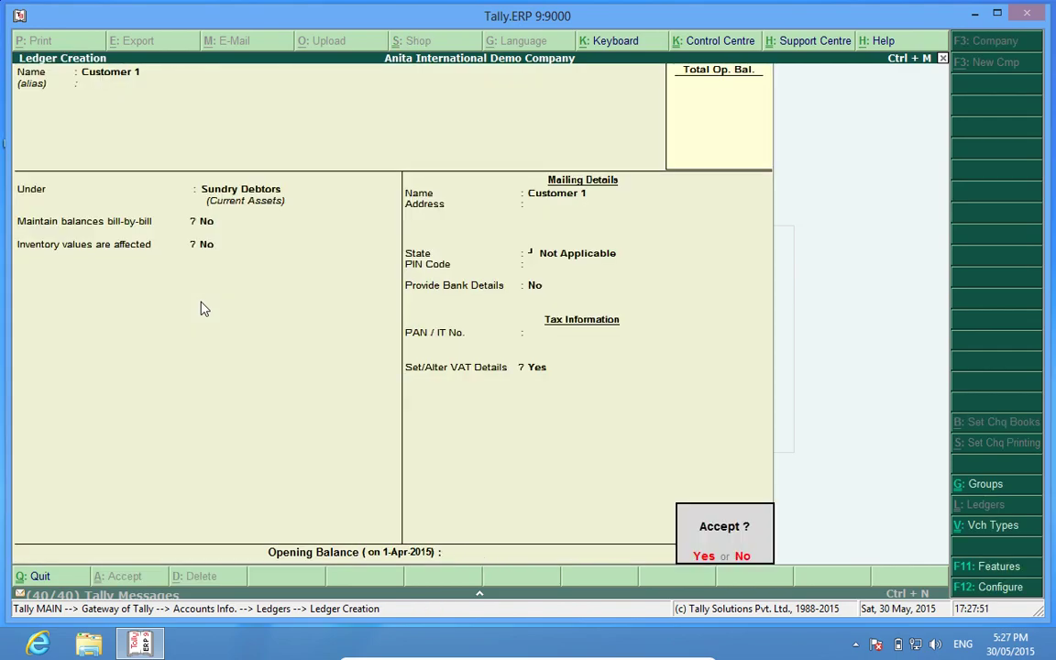
key(Return)
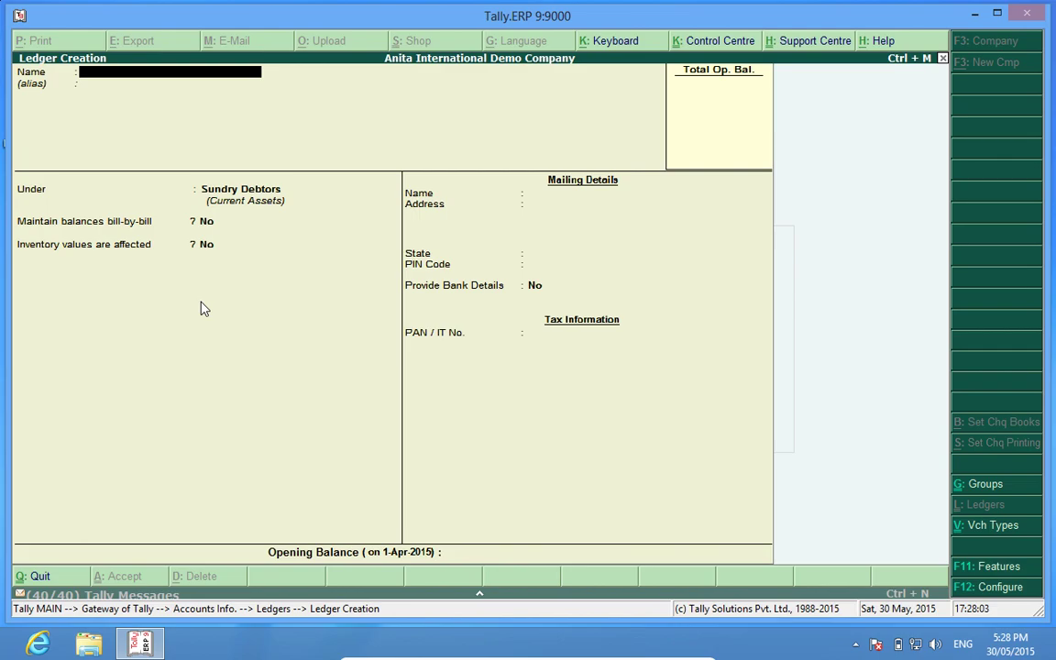
- Leave ledger creation, open a new purchase voucher and set the voucher date to 5-Apr-2015
key(Escape)
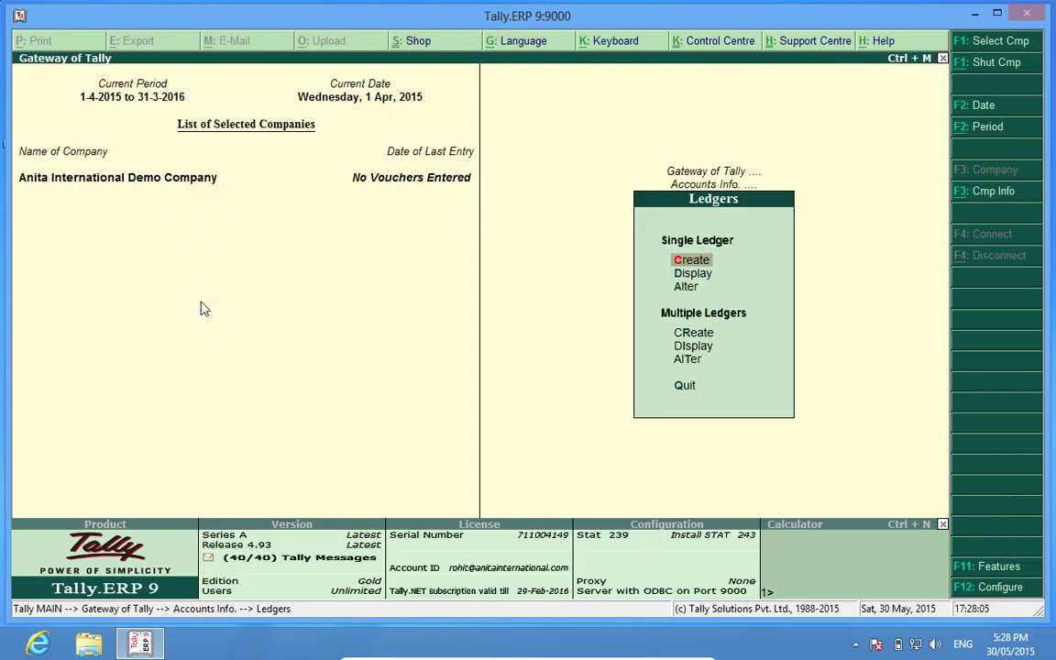
key(Escape)
key(Escape)
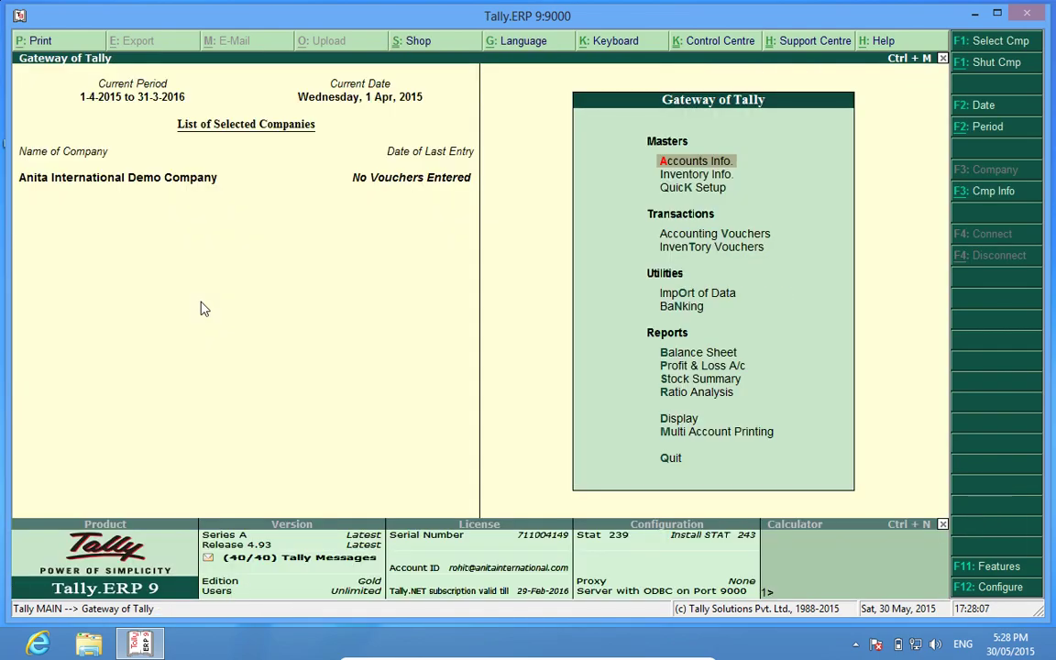
key(Down)
key(Down)
key(Down)
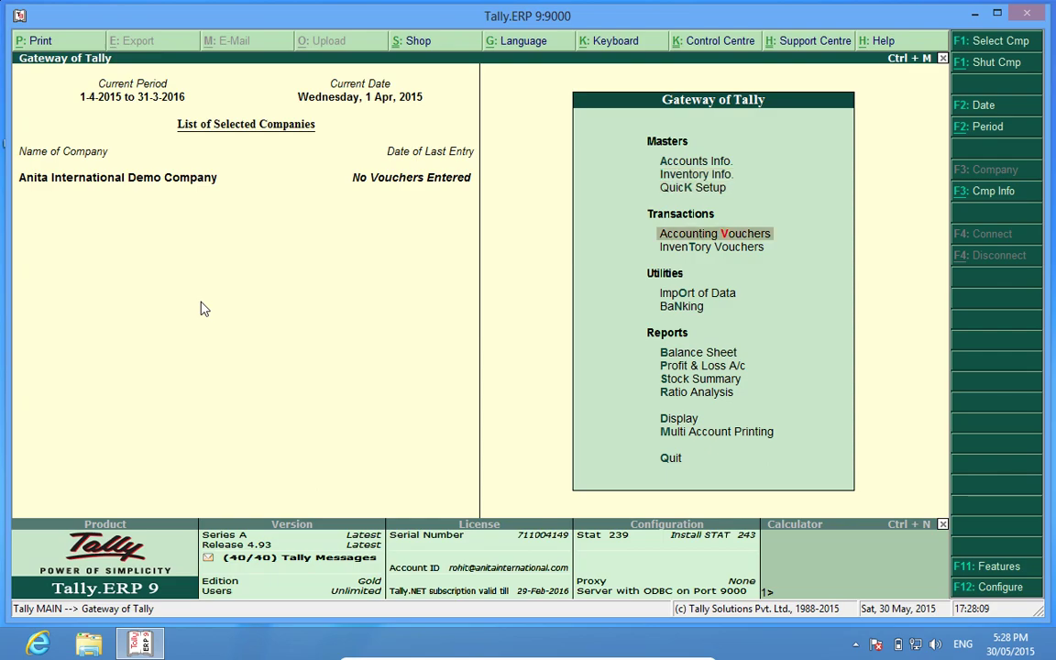
key(Return)
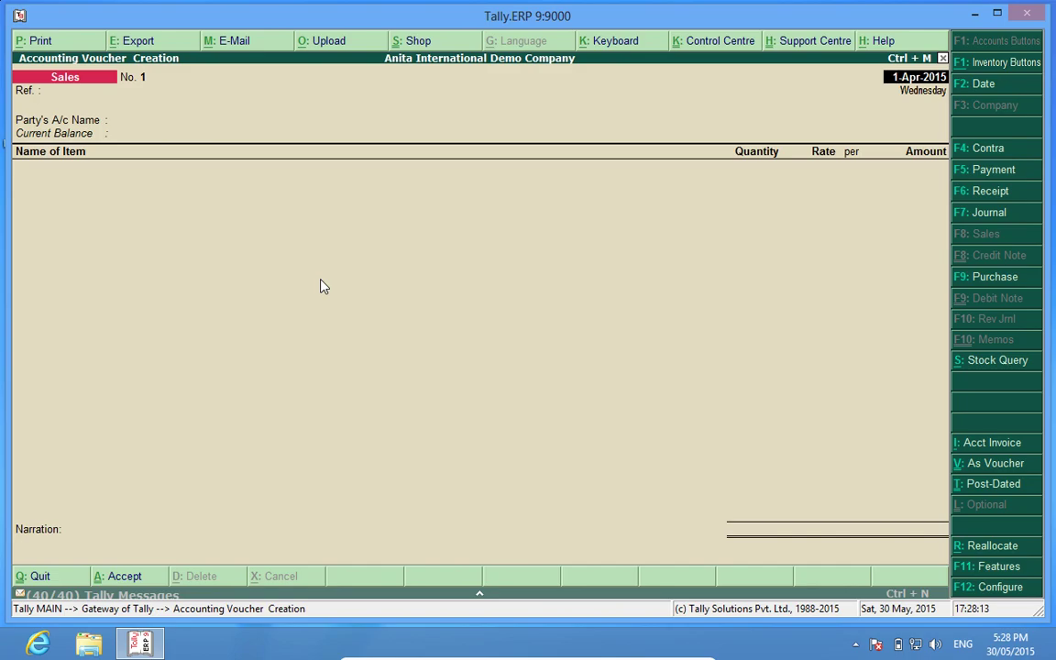
click(989, 284)
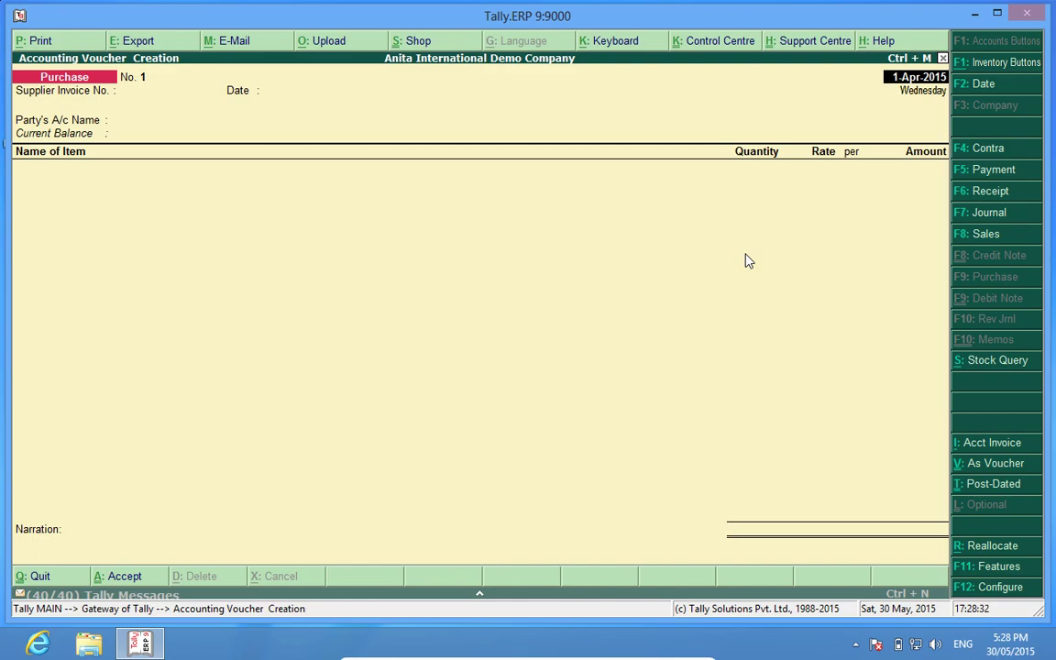
key(F2)
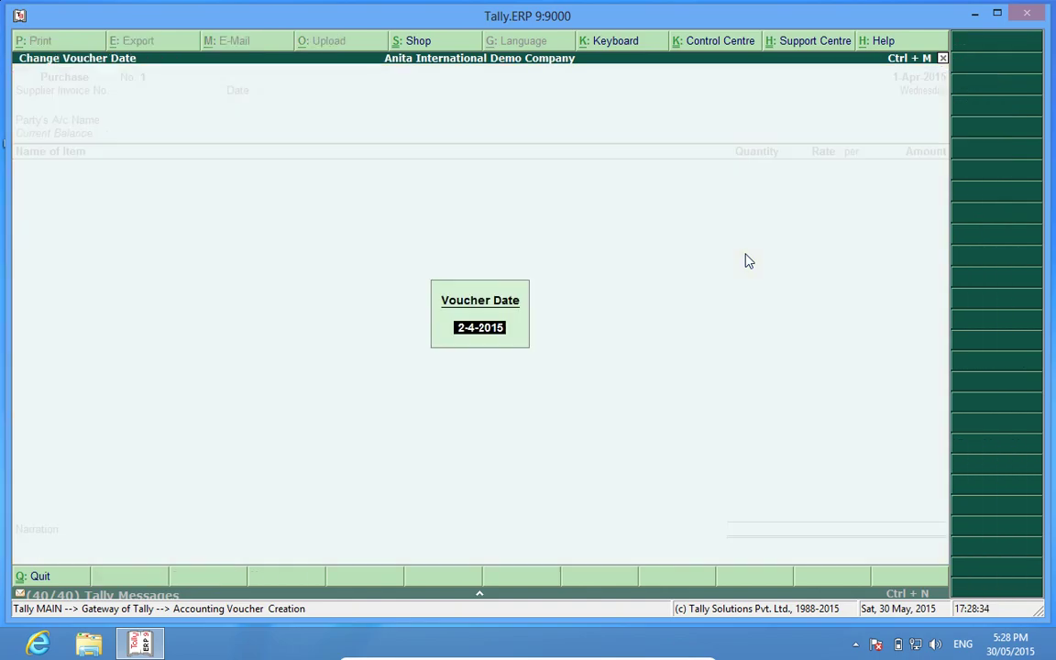
text(5.4)
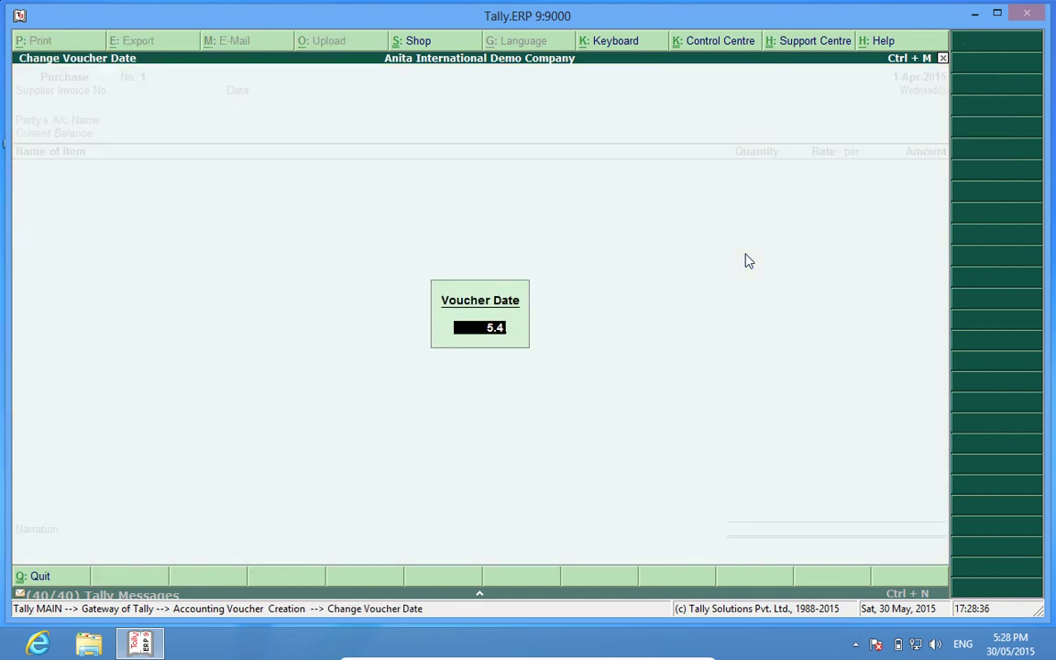
key(Return)
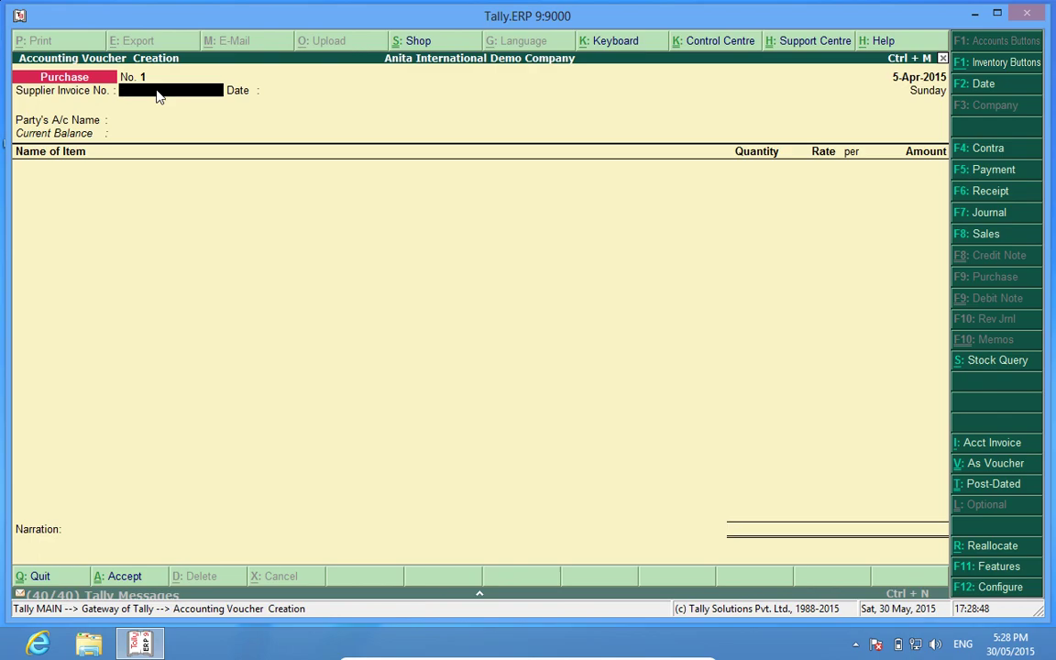
- Enter supplier invoice number 12 dated 2-Apr-2015 with Supplier 1 as the party account, and abandon the purchase voucher
text(12)
key(Return)
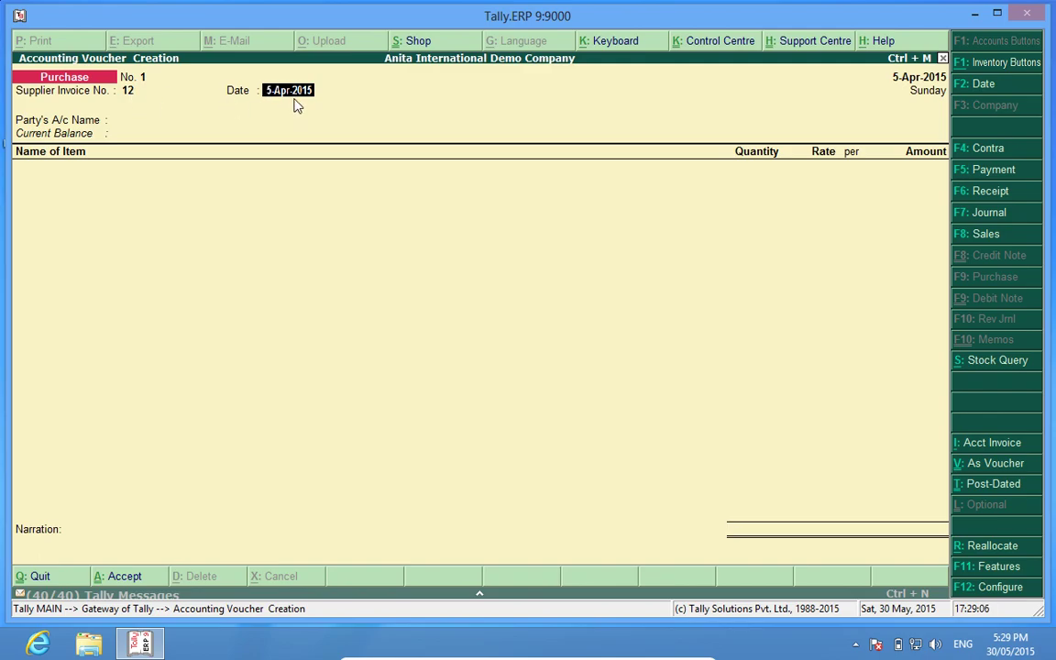
text(2)
key(Return)
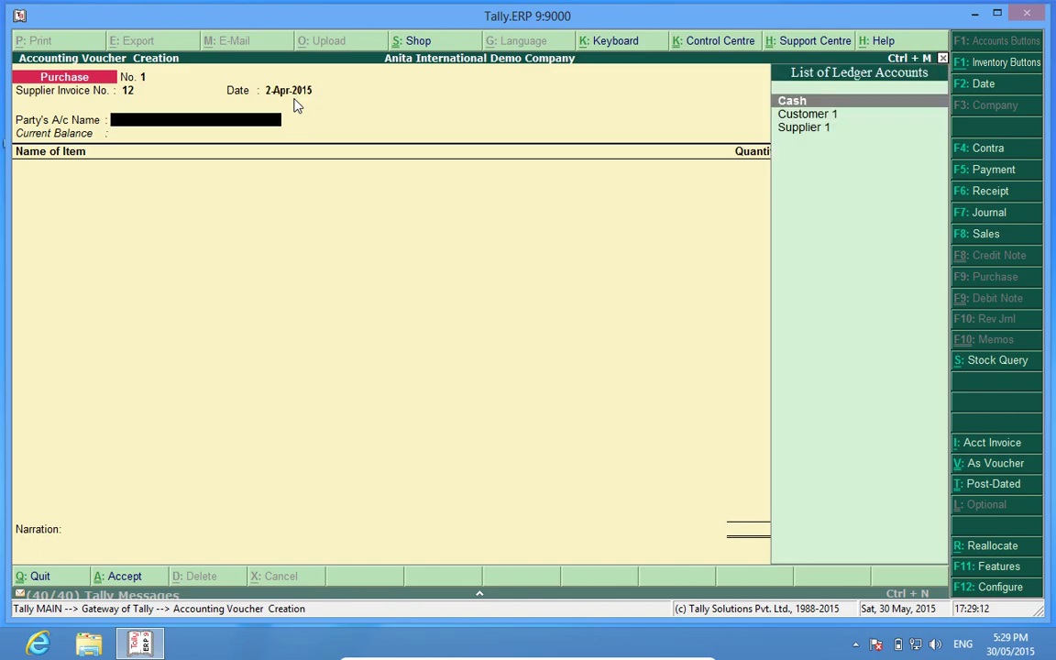
key(Down)
key(Down)
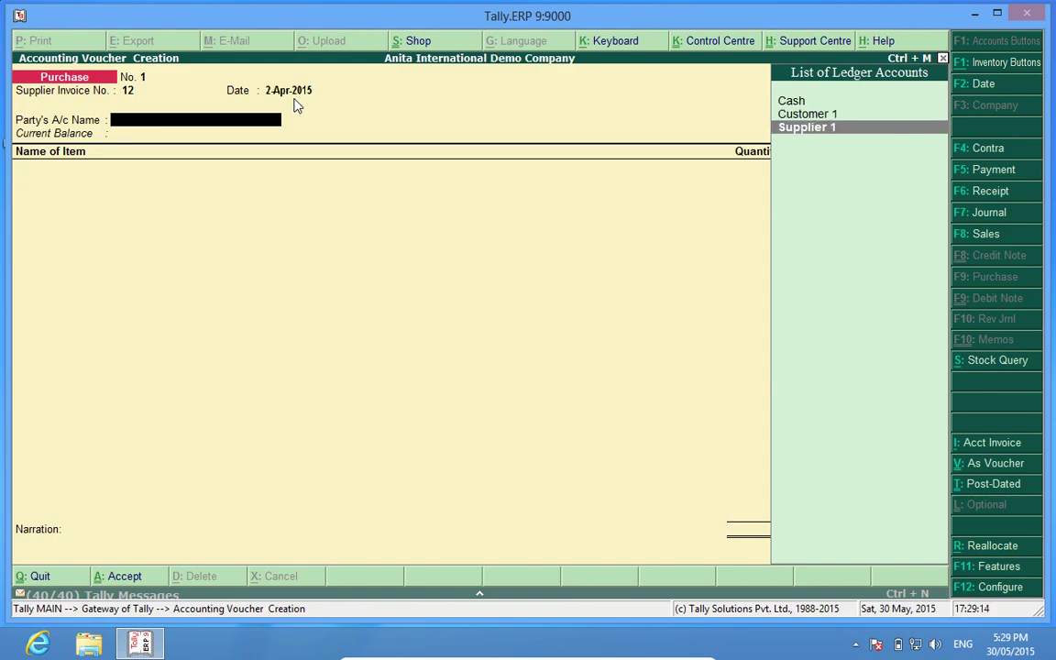
key(Return)
key(ctrl+a)
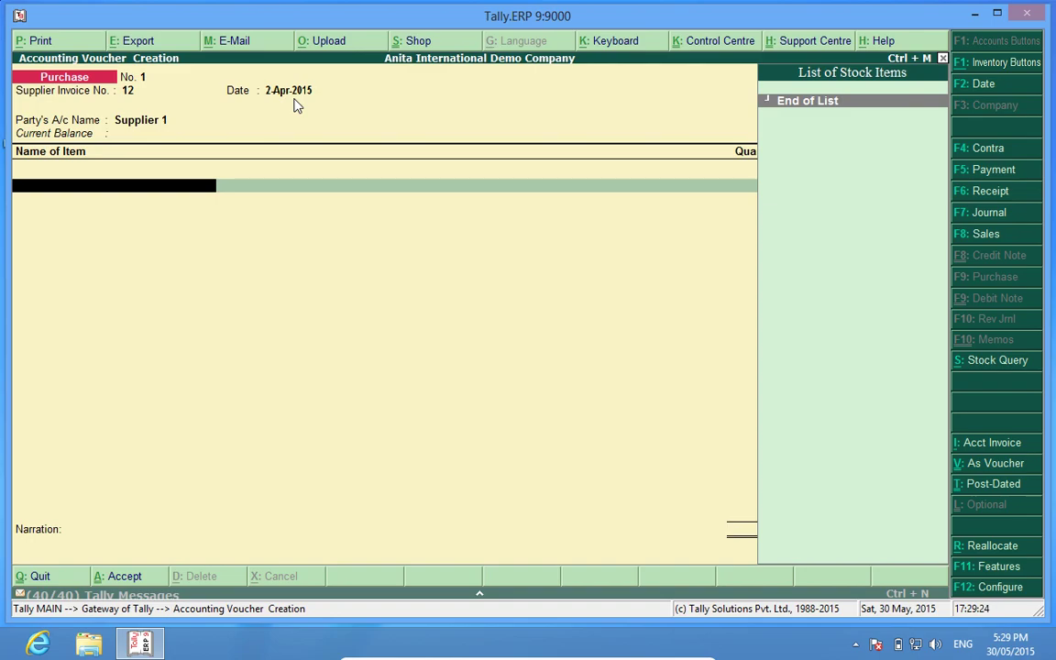
key(Escape)
key(y)
- Create a simple unit of measure with symbol Pcs, formal name Pieces and 0 decimal places
key(Down)
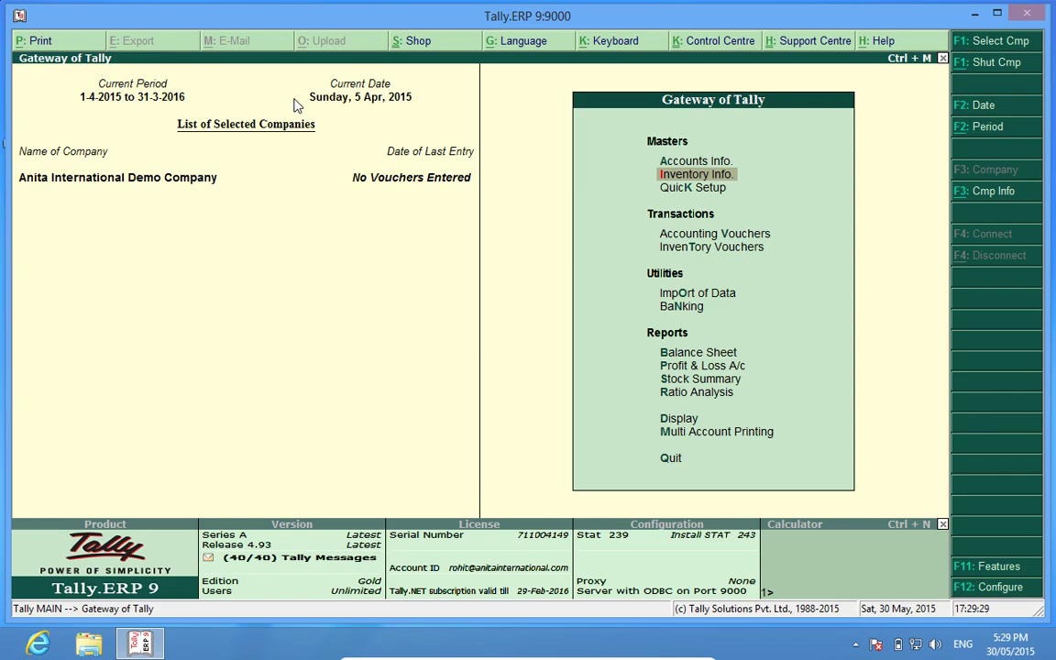
key(Return)
key(Down)
key(Down)
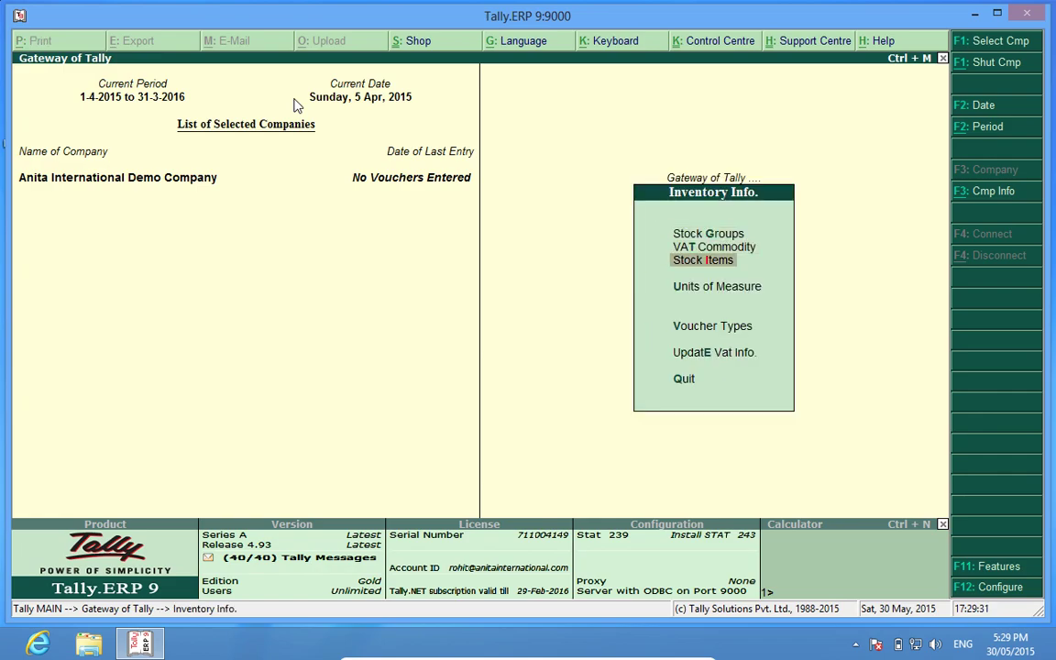
key(Down)
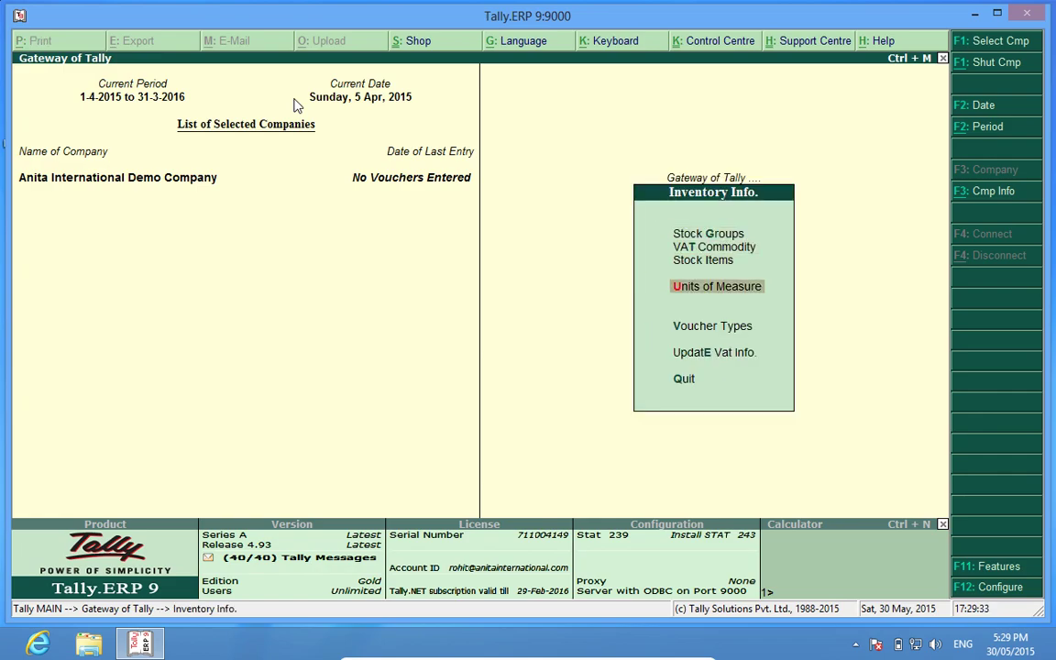
key(Return)
key(Return)
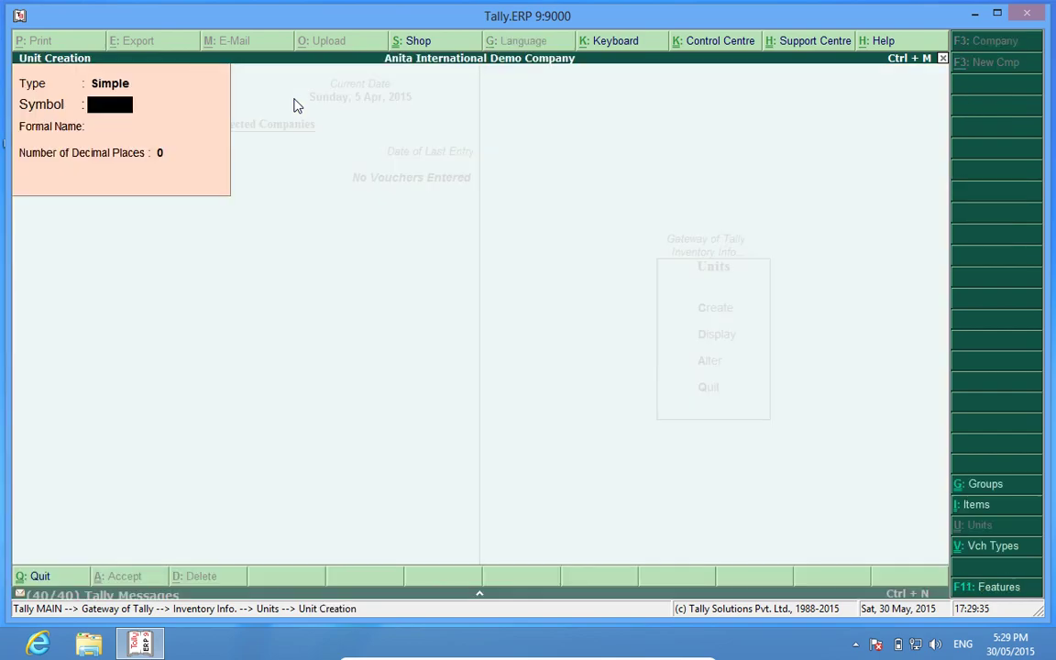
text(Pcs)
key(Return)
text(Pieces)
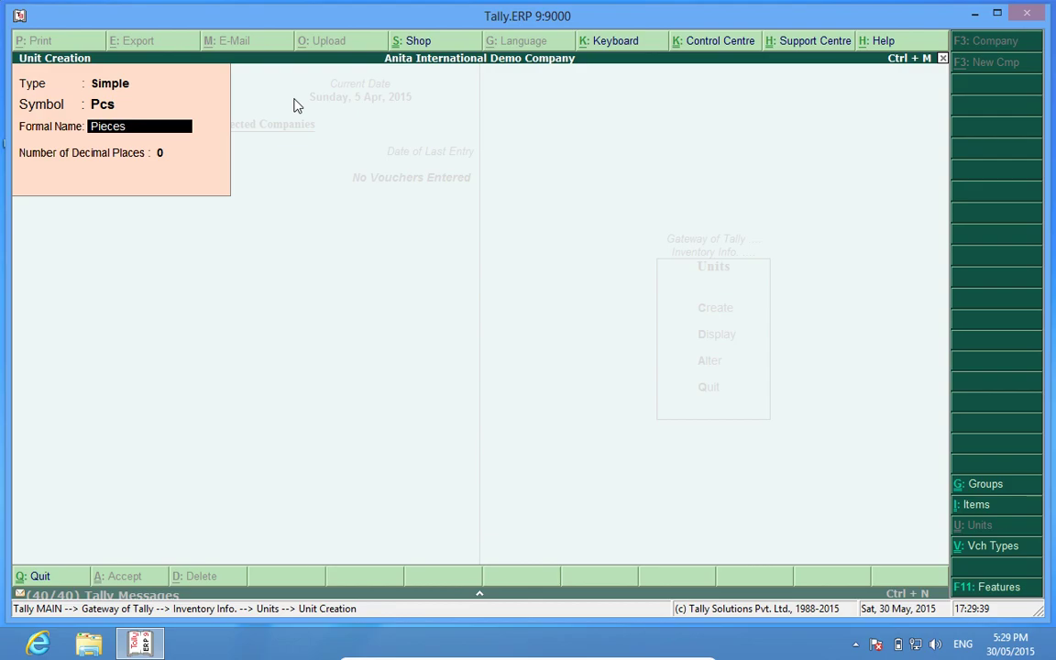
key(Return)
key(Return)
key(Return)
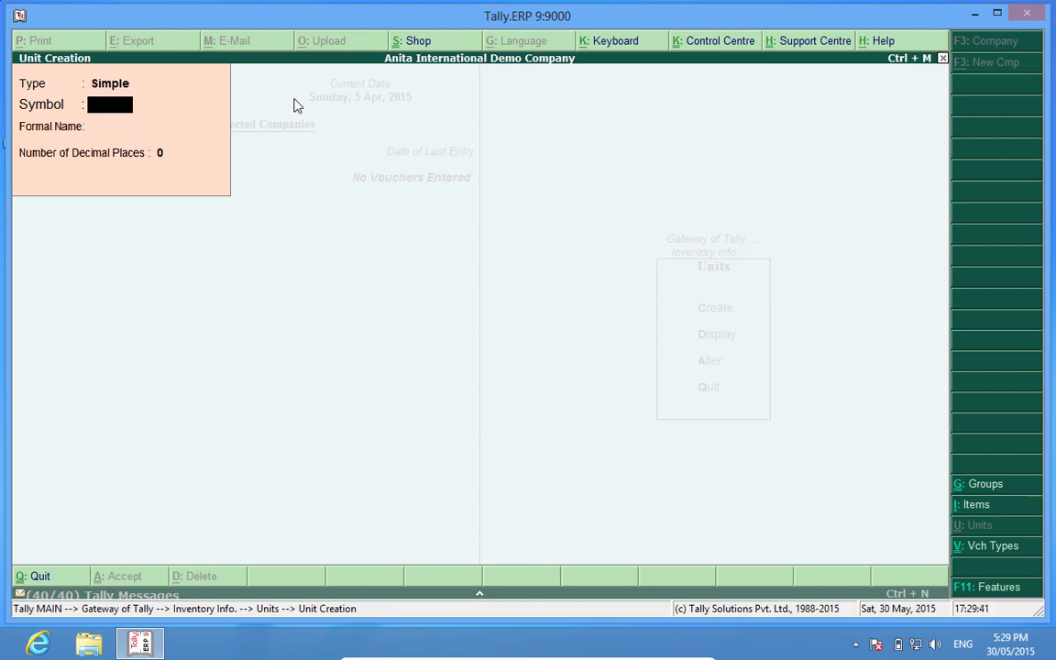
- Create a simple unit of measure with symbol Kgs, formal name Kilograms and 3 decimal places
text(Kgs)
key(Return)
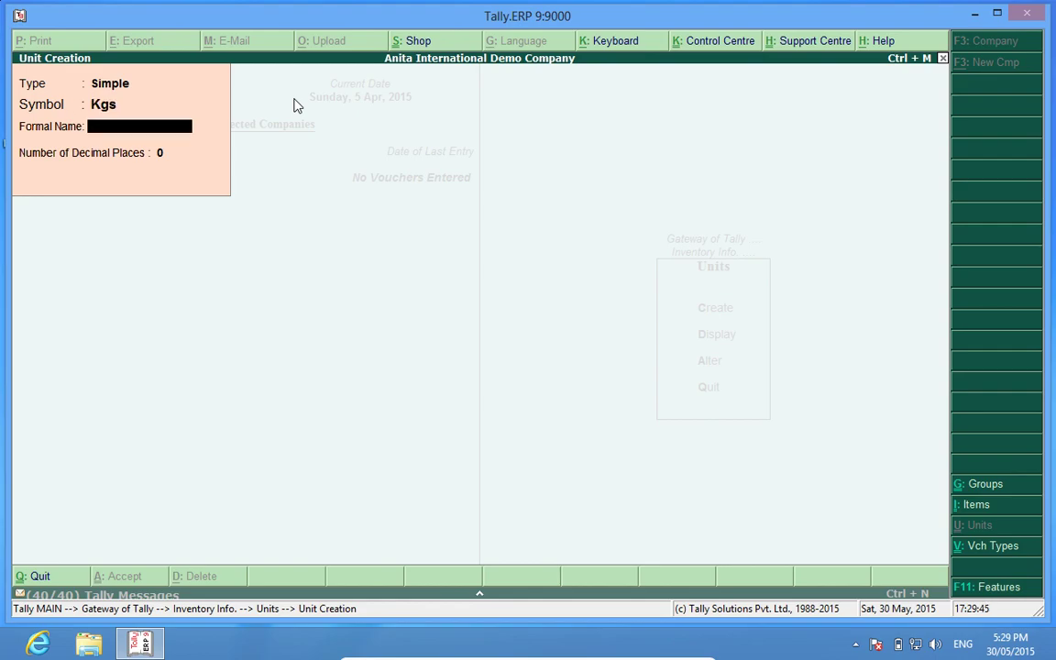
text(Kilograms)
key(Return)
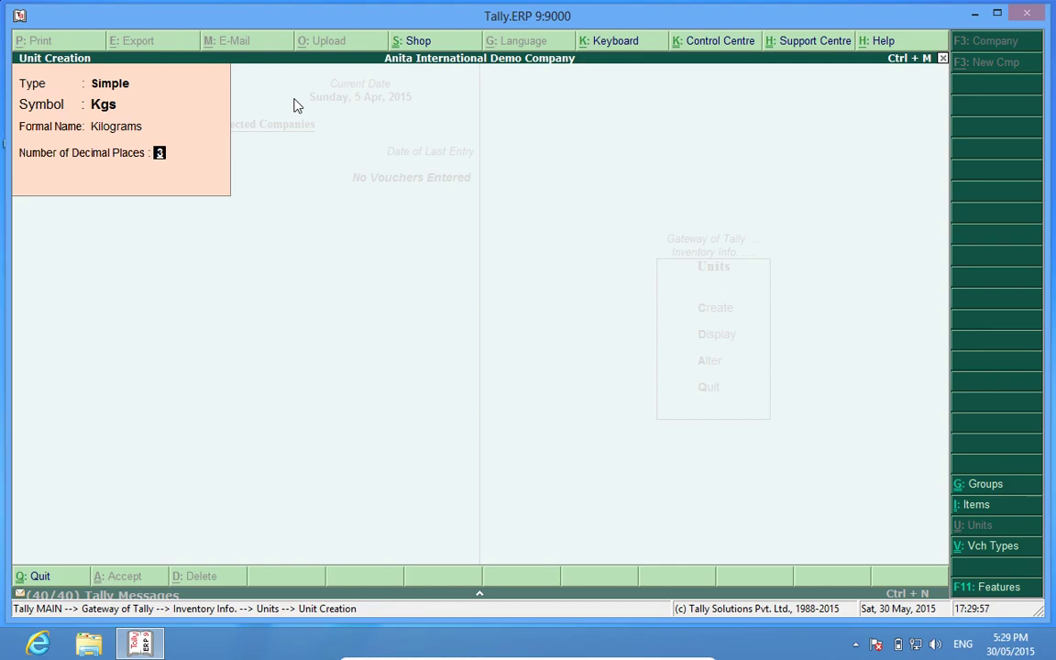
key(Return)
key(Return)
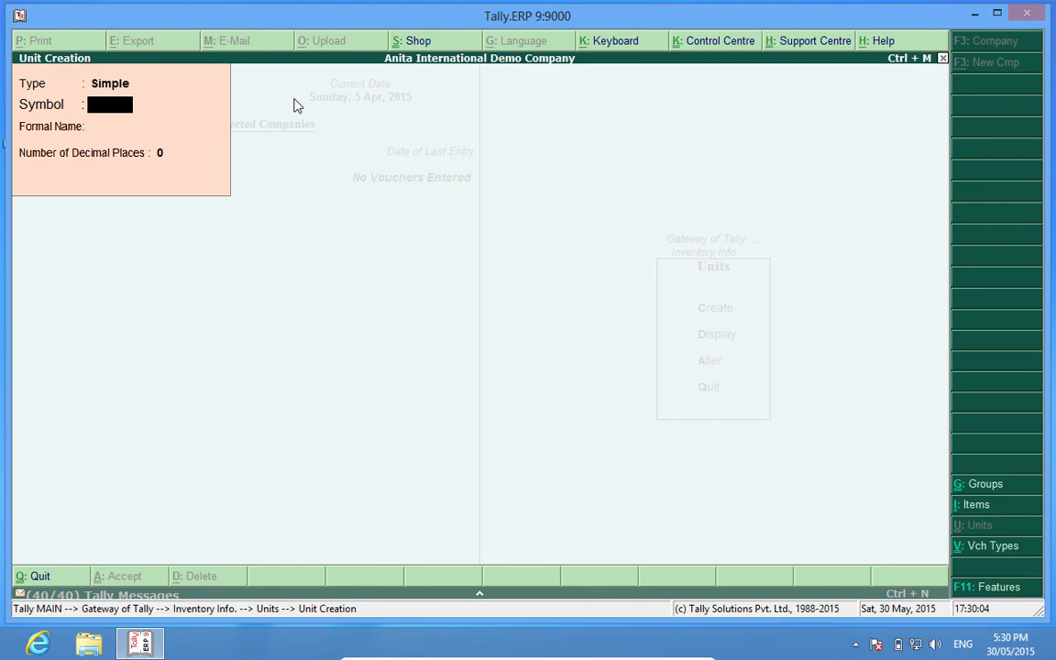
key(Escape)
key(Escape)
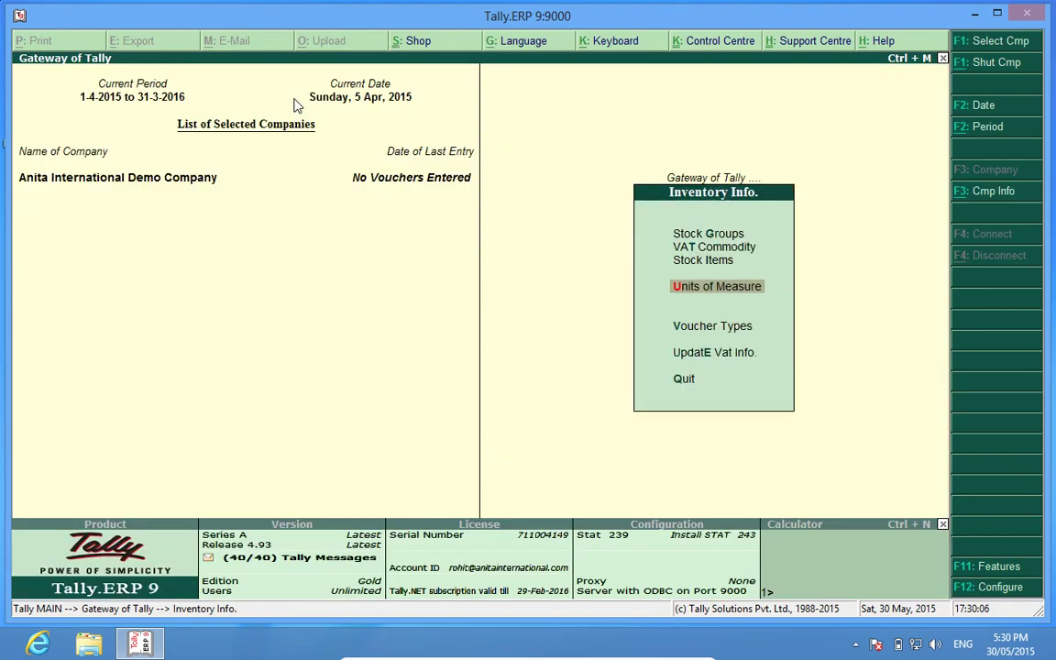
key(Up)
key(Return)
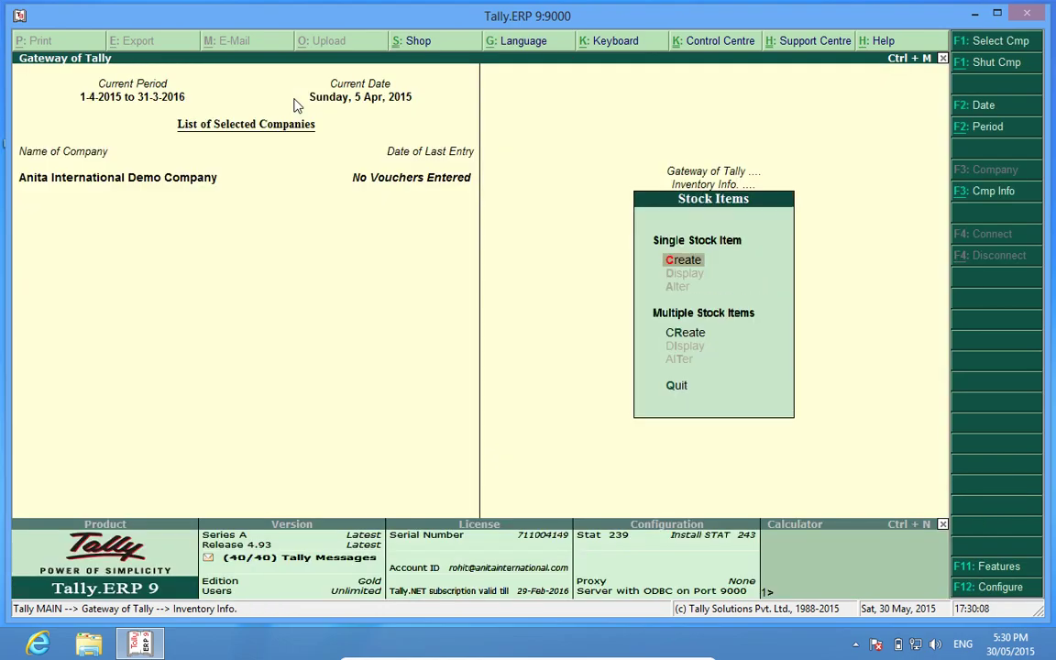
key(Return)
key(Escape)
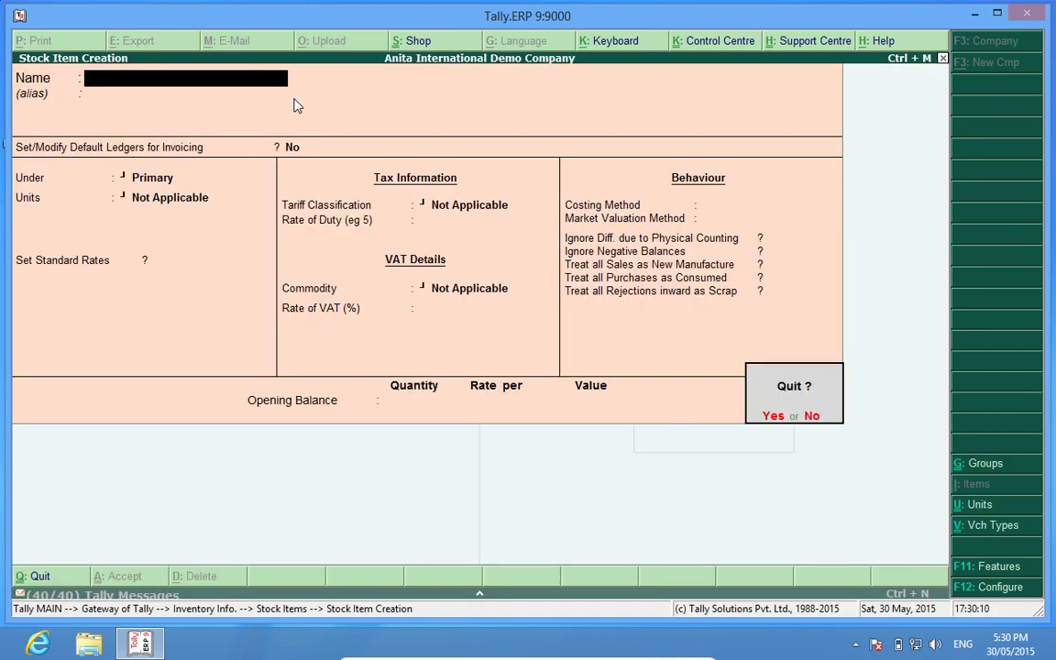
key(Return)
key(Escape)
- Create a stock group named Philips under Primary, without adding item quantities
key(Up)
key(Up)
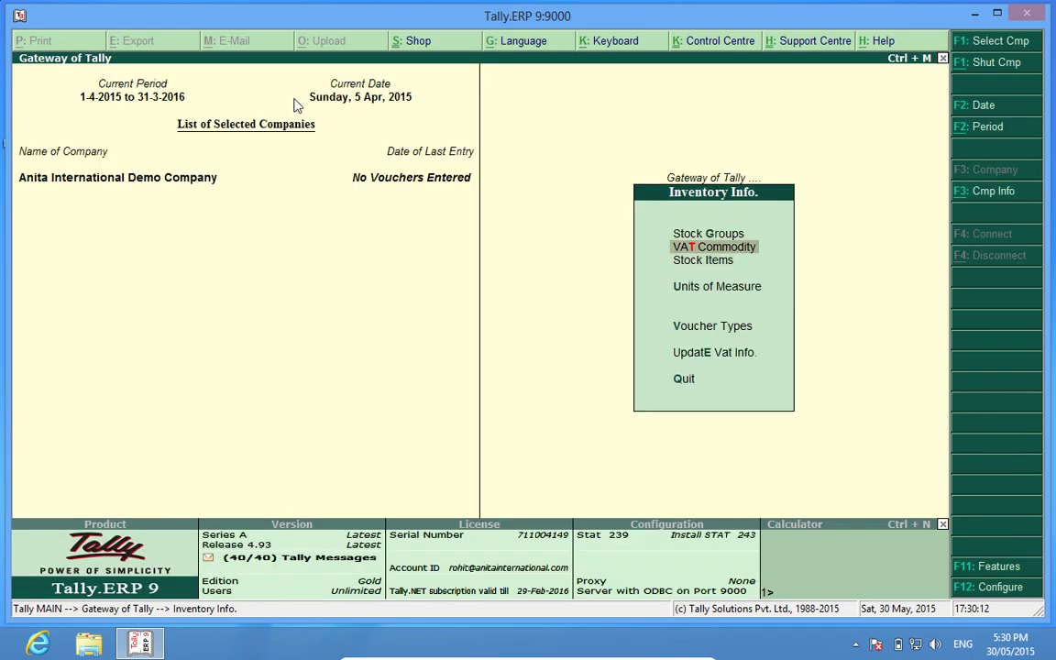
key(Return)
key(Return)
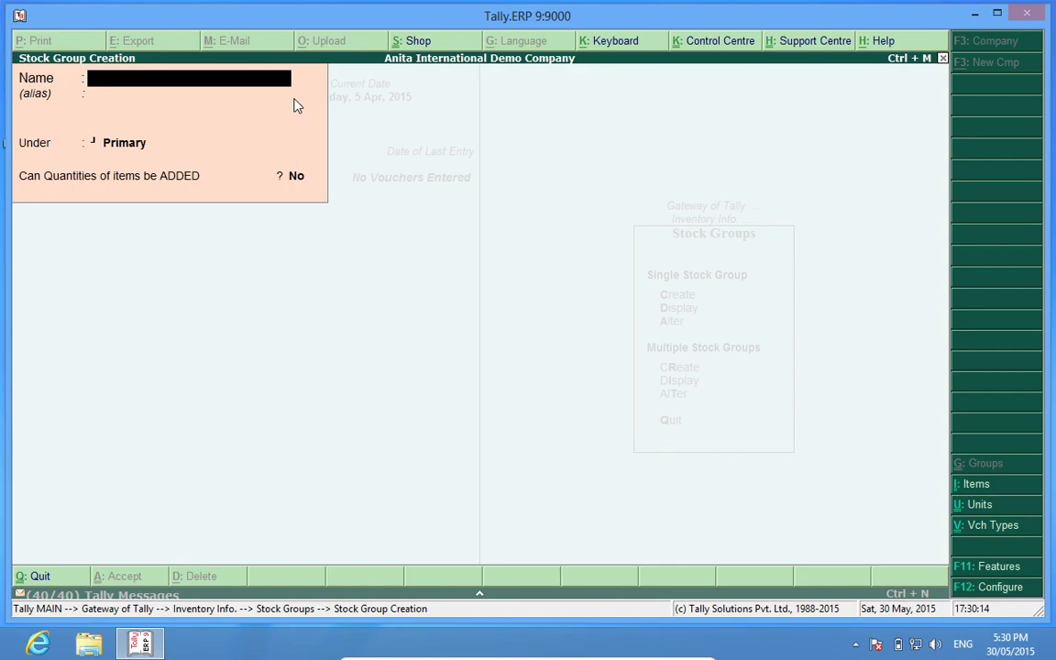
text(Philiphs)
key(BackSpace)
key(BackSpace)
key(BackSpace)
text(ps)
key(Return)
key(Return)
key(Return)
key(Return)
- Create a stock group named Samsung with the default parent and quantity settings
text(Samsung)
key(Return)
key(Return)
key(Return)
key(Return)
key(Return)
- Create a stock group named Dell under Primary and leave stock group creation
text(Dell)
key(Return)
key(Return)
key(Return)
key(Return)
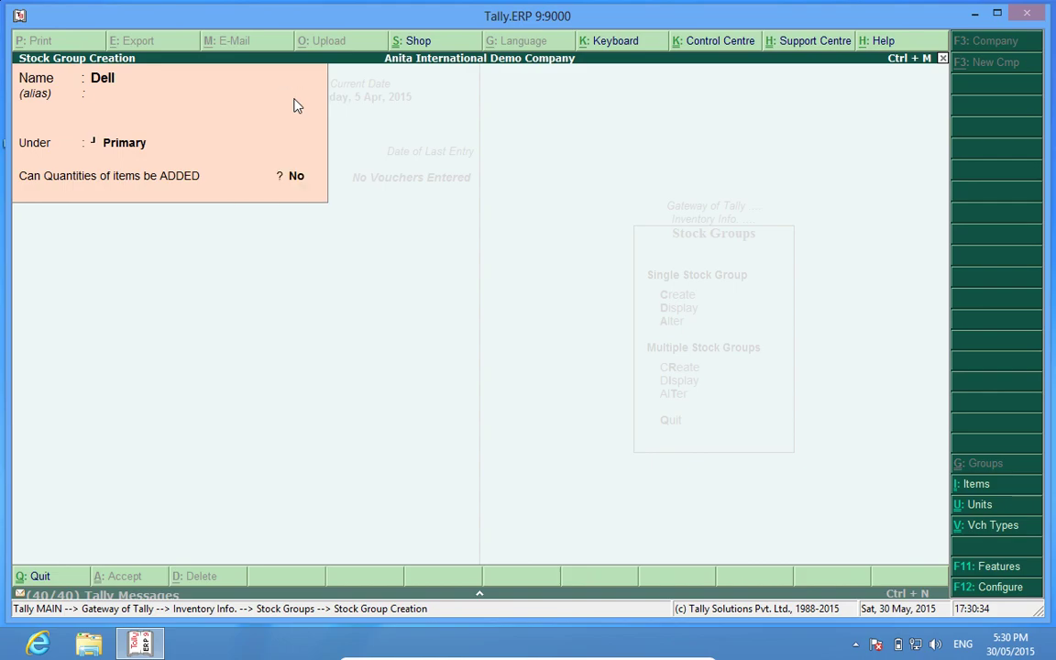
key(Escape)
key(Return)
key(Escape)
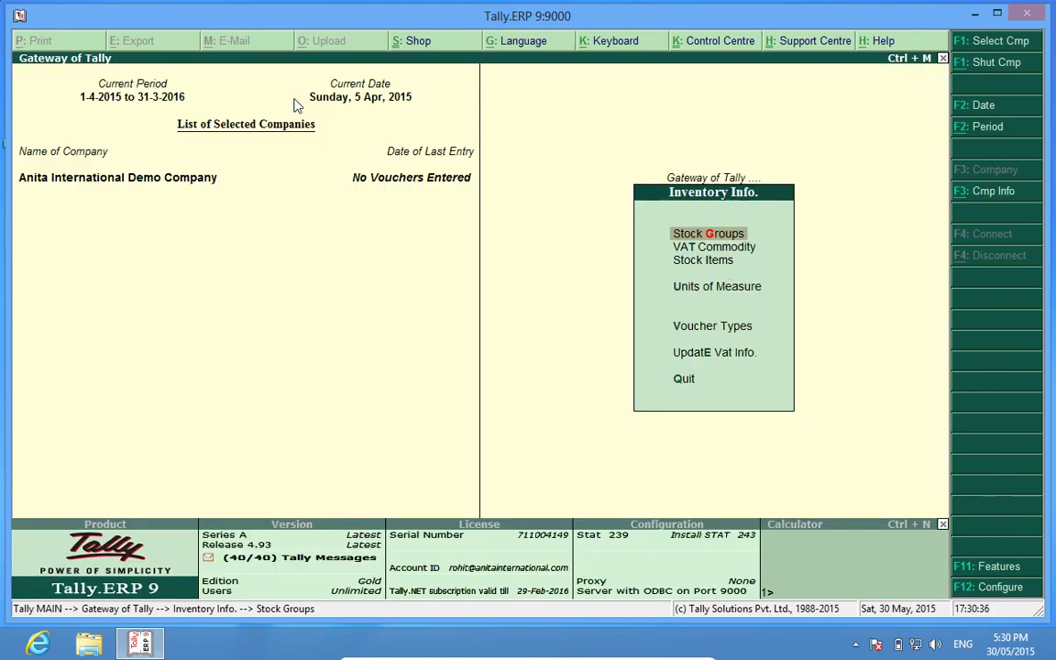
- Start a new single stock item named Dell Laptop, leaving its alias blank
key(Down)
key(Down)
key(Return)
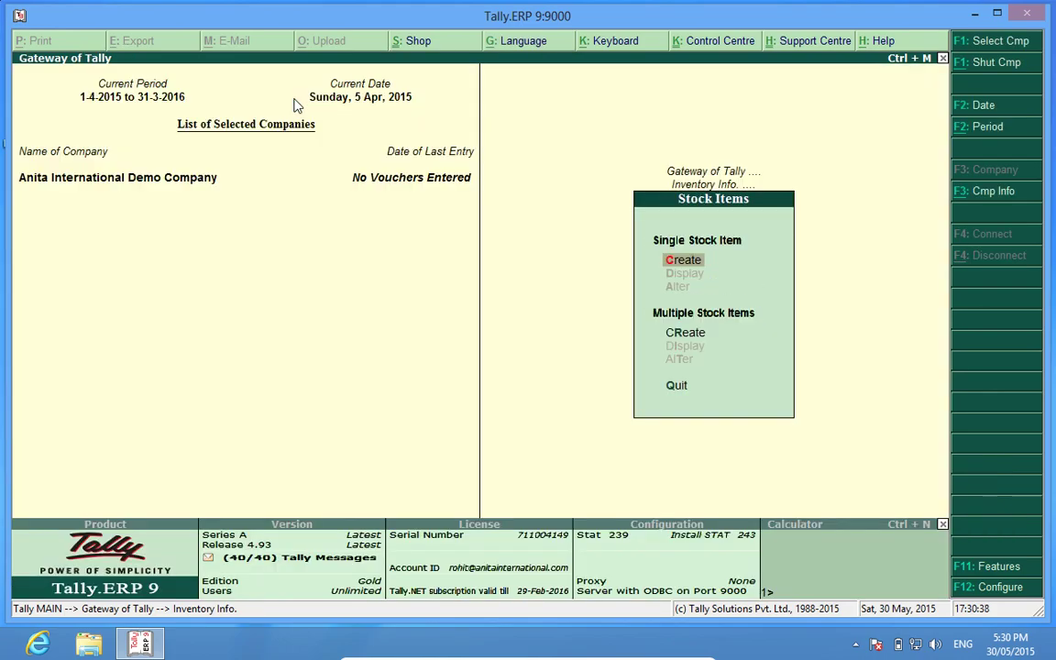
key(Return)
text(Dell Laptop)
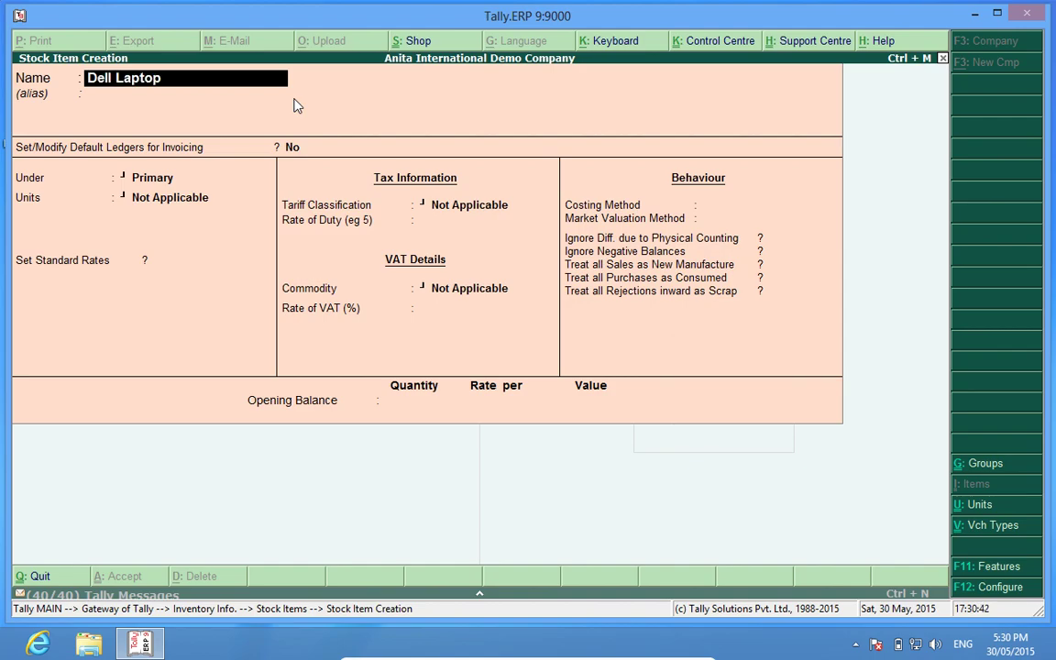
key(Return)
key(Return)
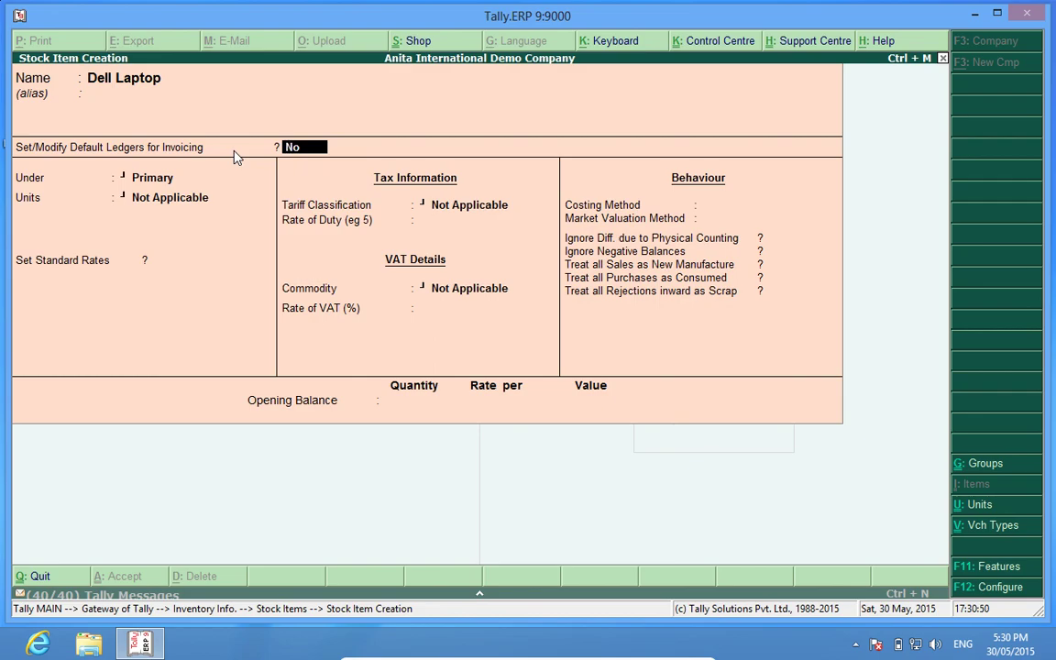
- Review the stock item configuration options, including default ledger allocation, alternate units, standard rates and component lists, keeping the current settings
click(999, 591)
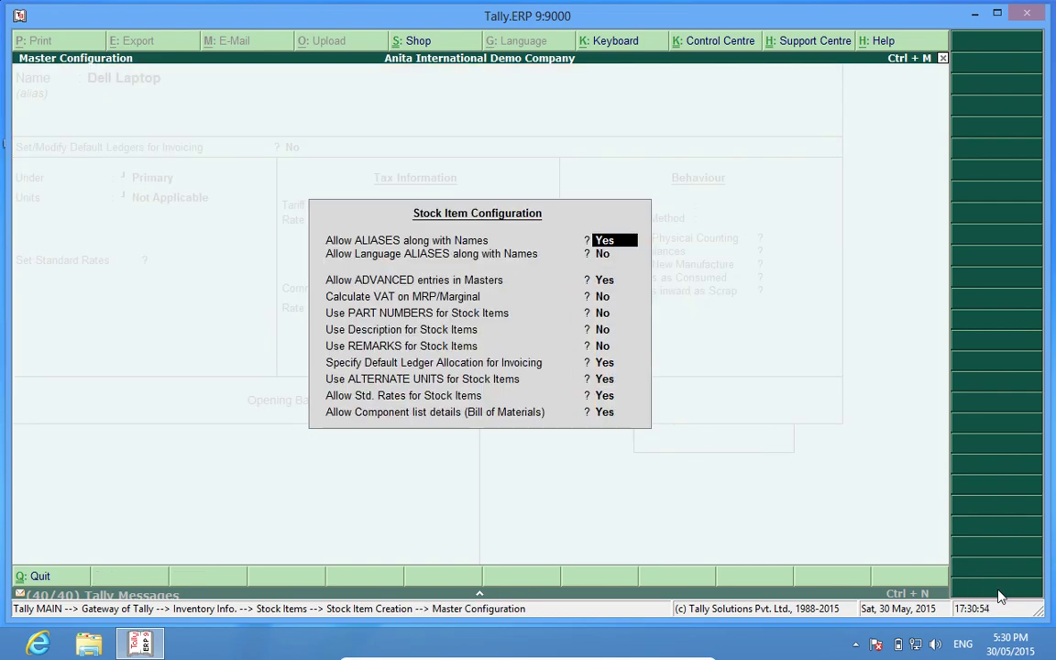
key(Return)
key(Return)
key(Return)
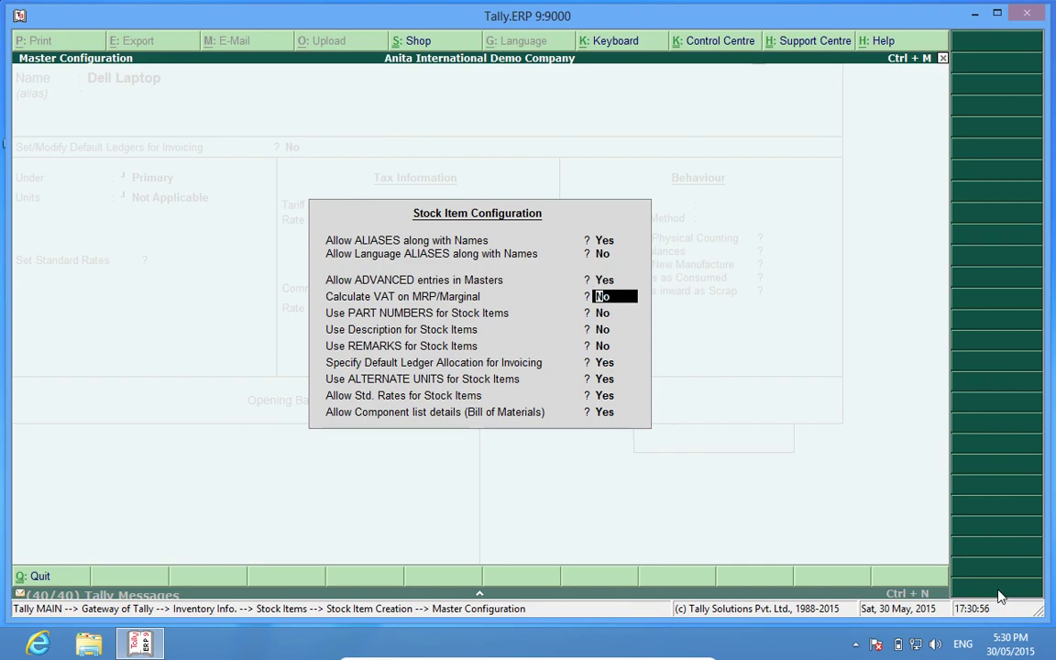
key(Return)
key(Return)
key(Return)
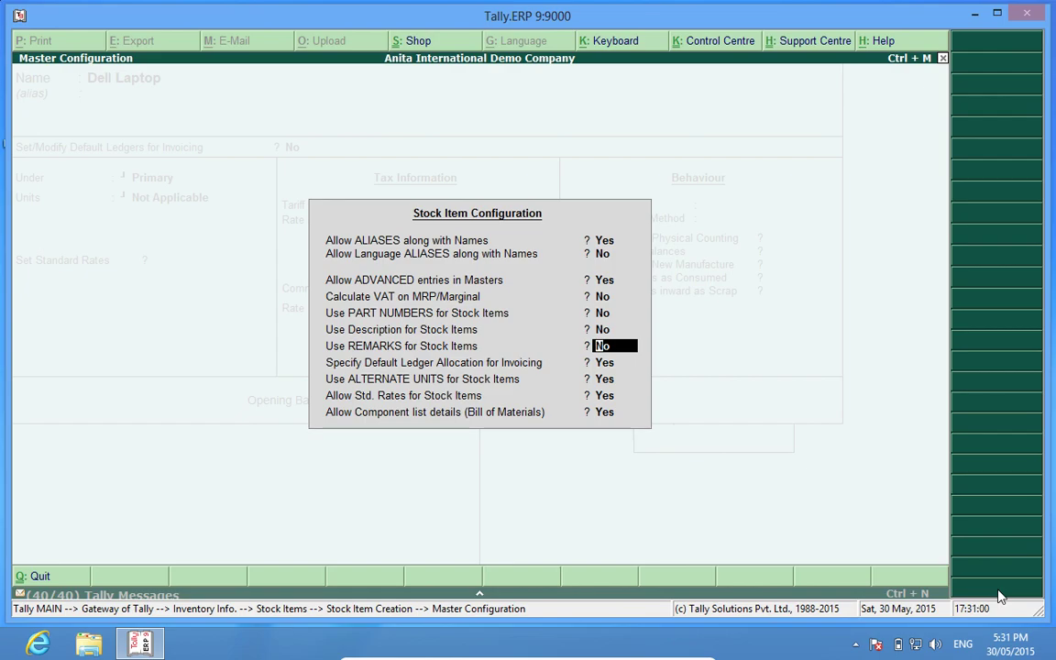
key(Return)
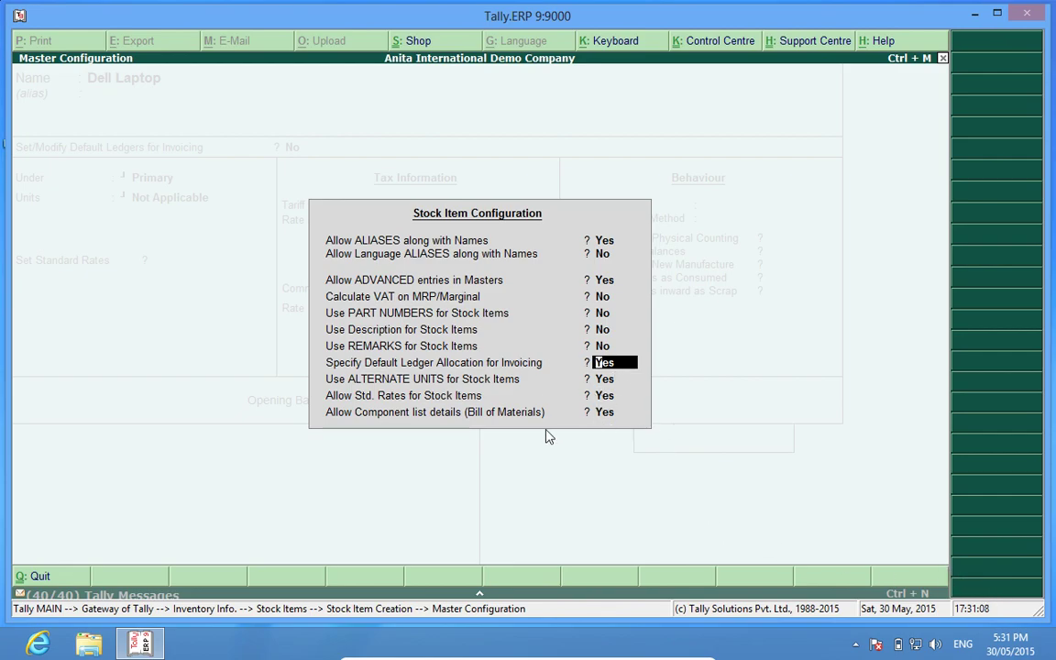
key(Return)
key(Return)
key(Return)
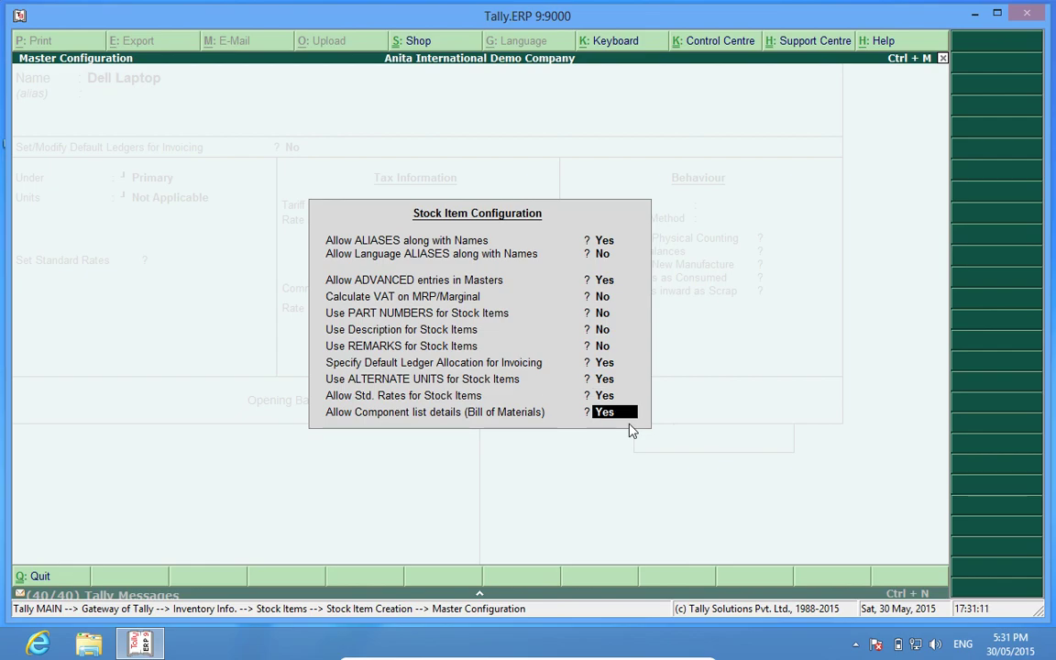
key(Up)
key(Up)
key(Down)
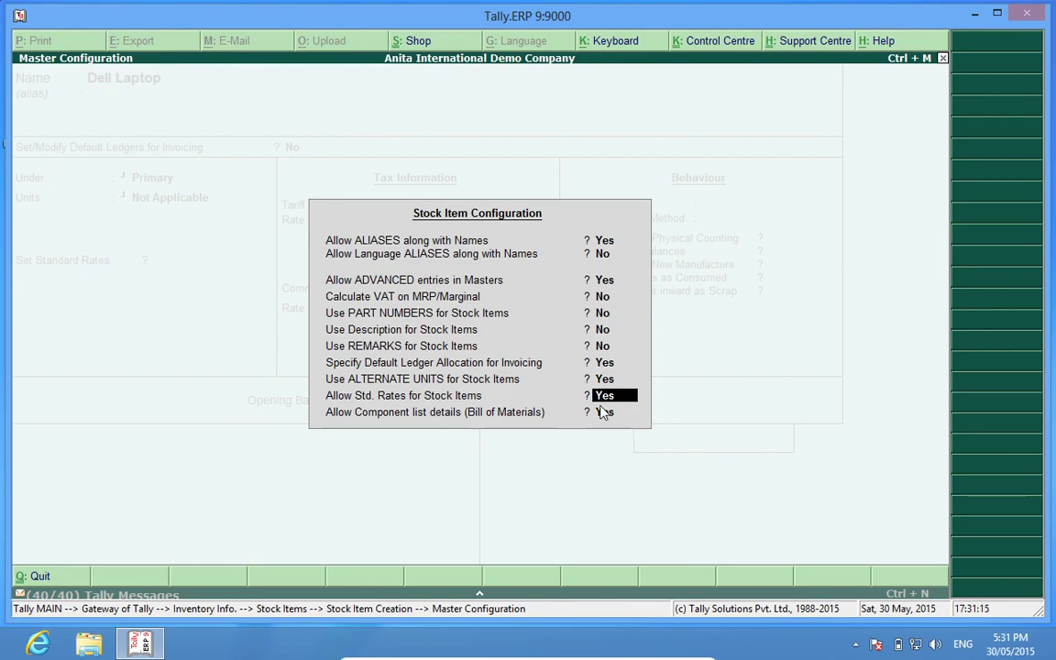
key(Return)
key(Return)
- Place Dell Laptop under the Dell group with Pcs as its unit, leaving default invoicing ledgers off
key(Return)
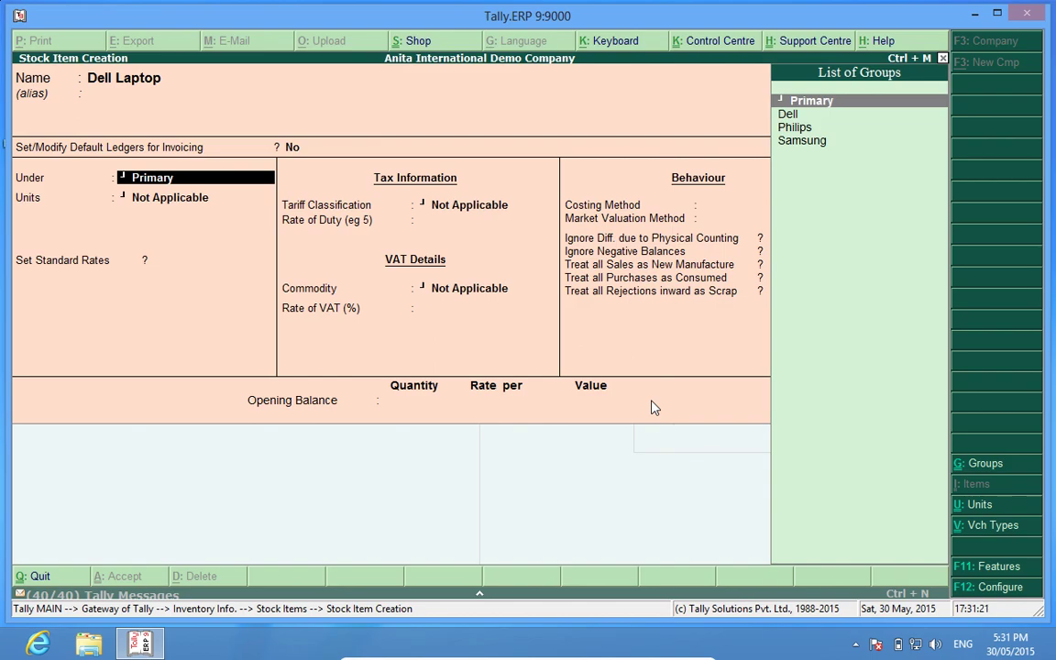
key(Down)
key(Return)
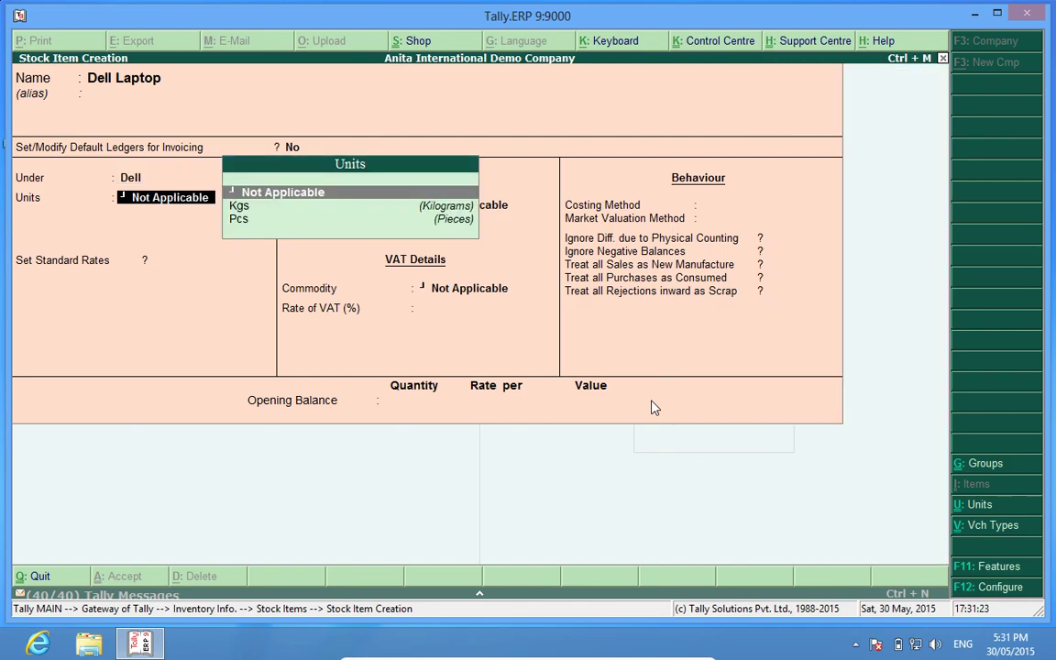
key(Down)
key(Down)
key(Return)
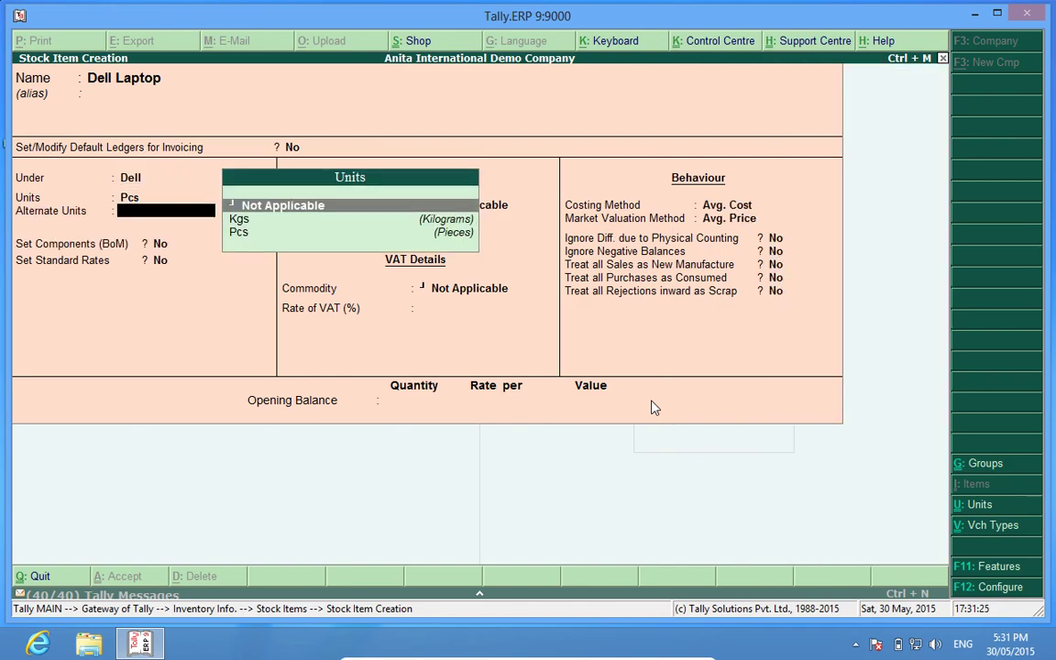
- Enable standard rates for Dell Laptop, with a standard cost of 19,000 and a selling price of 20,000, without alternate units or components
key(Return)
key(Return)
text(y)
key(Return)
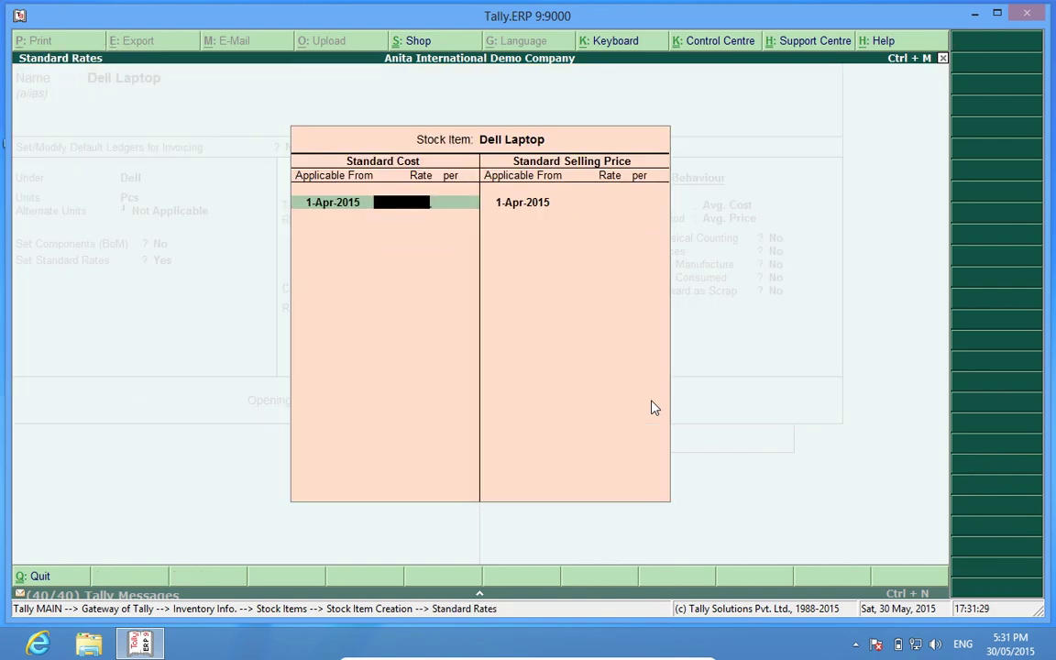
text(19000)
key(Return)
key(Return)
key(Return)
key(Return)
text(20,000)
key(Return)
key(Return)
- Set Dell Laptop's VAT rate to 5%, keep the remaining defaults and save the stock item
key(Return)
key(Return)
key(Return)
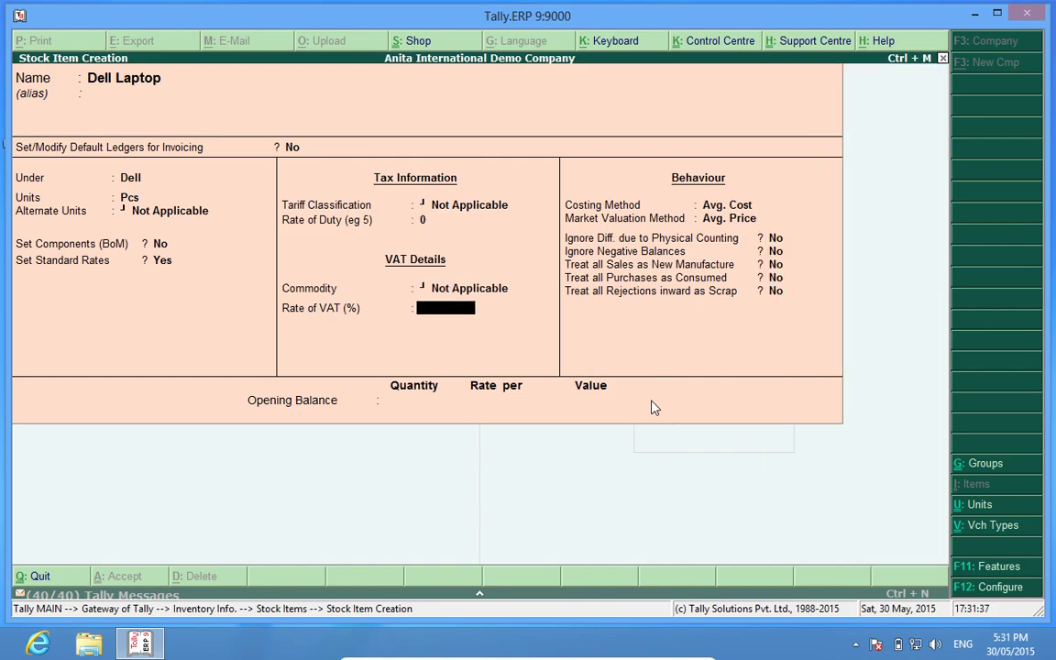
text(5%)
key(Return)
key(Return)
key(Return)
key(Return)
key(Return)
key(Return)
key(Return)
key(Return)
key(Return)
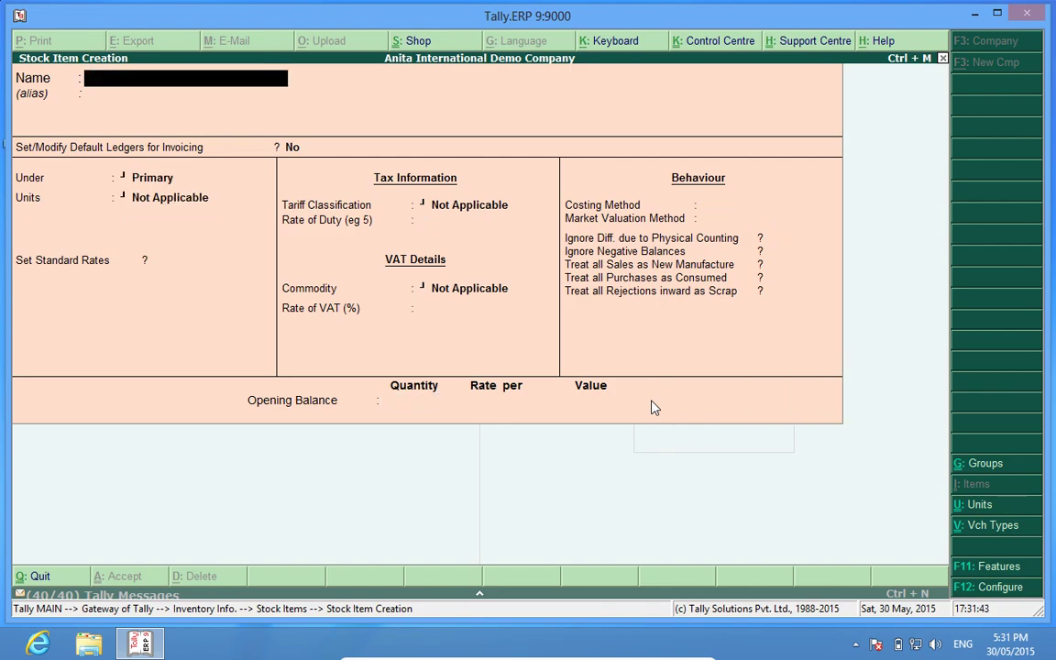
- Name the next stock item Samsung LED TV 32 inches, leaving its alias blank
text(Samsung LED )
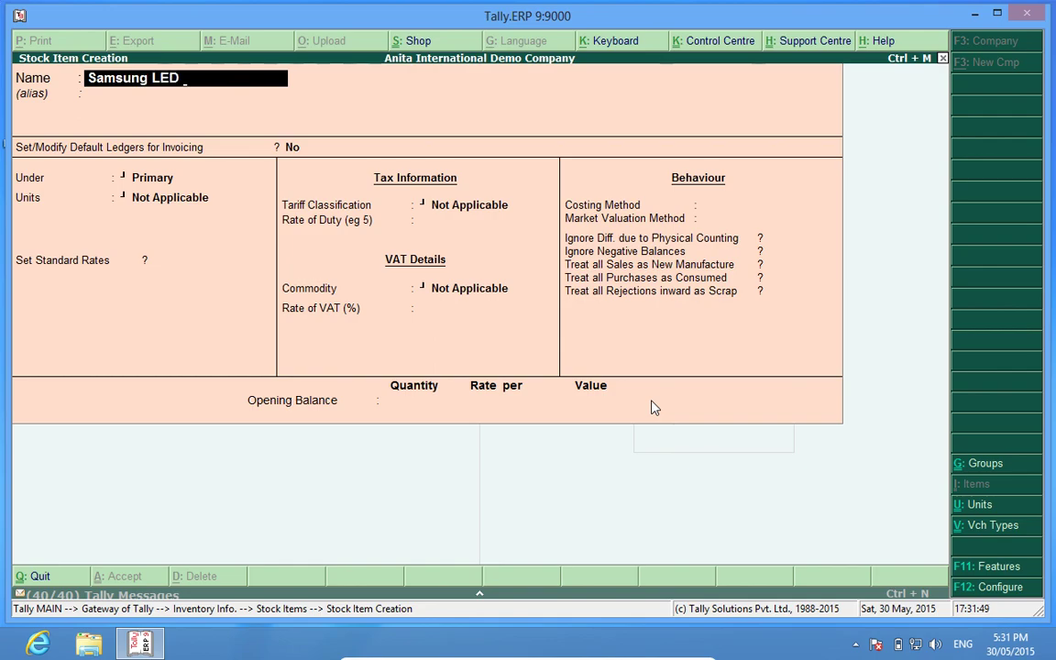
text(TV 32 inches)
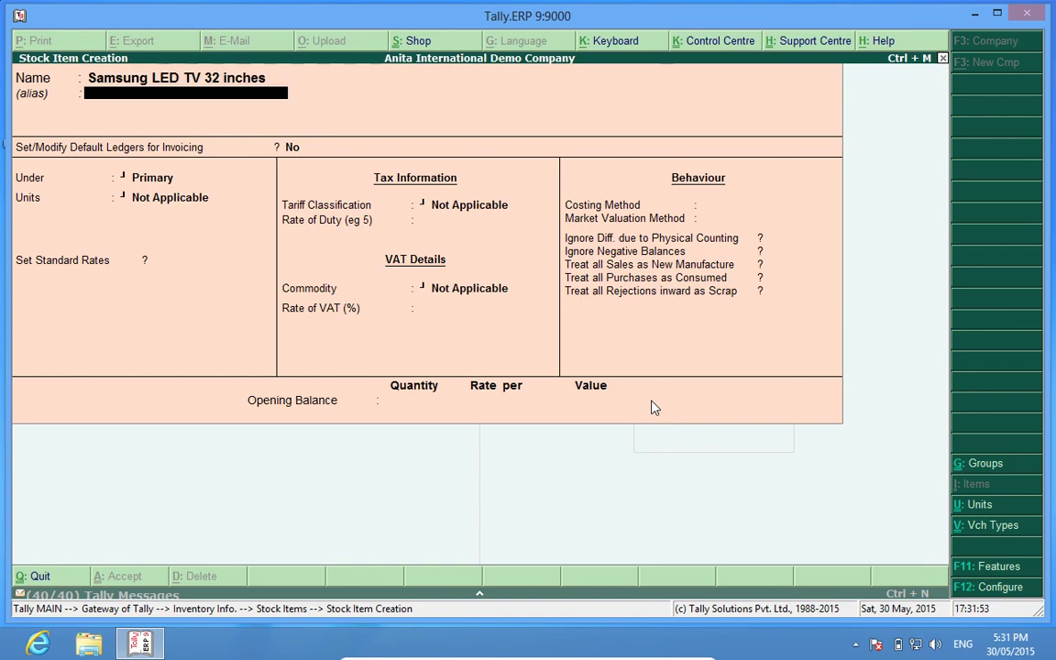
key(Return)
- Enable default invoicing ledgers for the Samsung TV, allocating Sales A/c 13.5% at 100% for sales and Purchase A/c 13.5% for purchases
text(y)
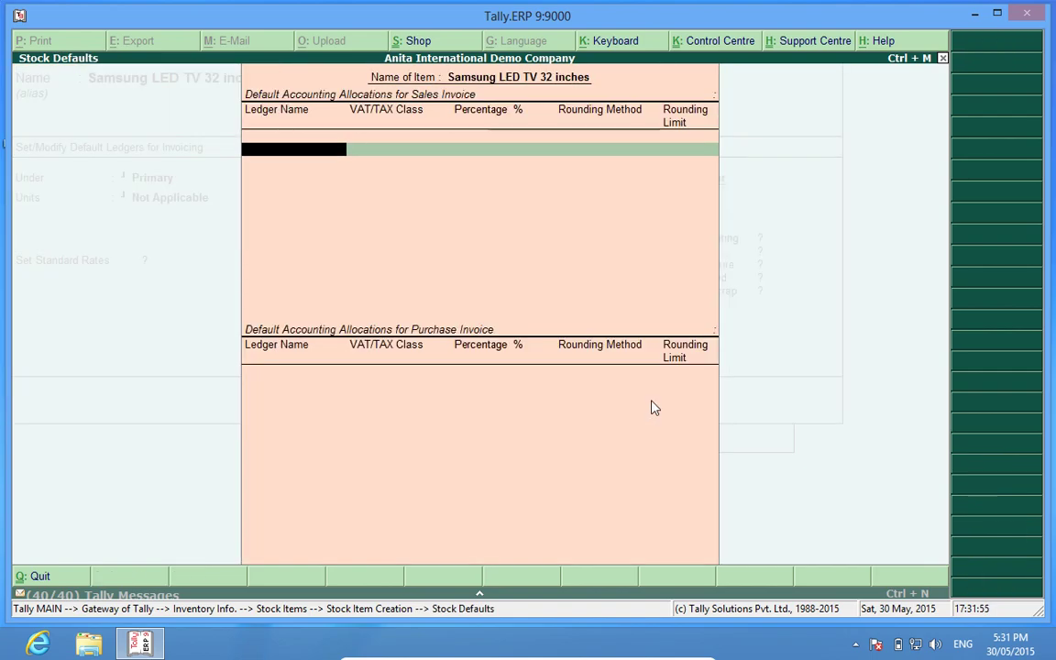
text(Sa)
key(Return)
key(Return)
key(Return)
key(Return)
text(P)
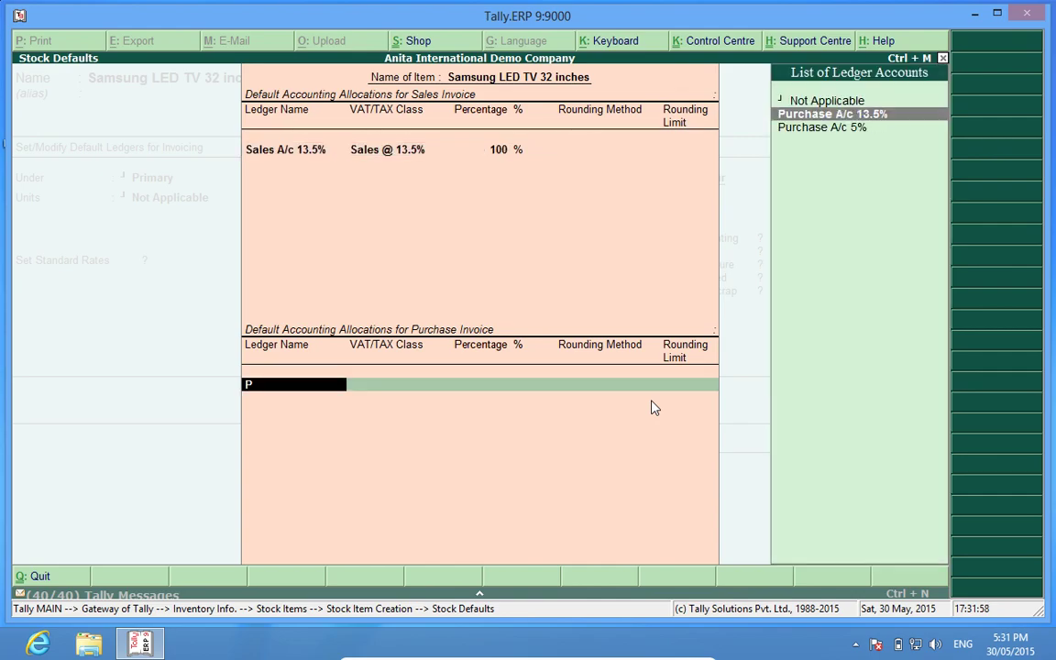
key(Return)
key(Return)
key(Return)
key(Return)
- Place the Samsung LED TV under the Samsung group with Pcs as its unit
key(BackSpace)
key(Down)
key(Down)
key(Down)
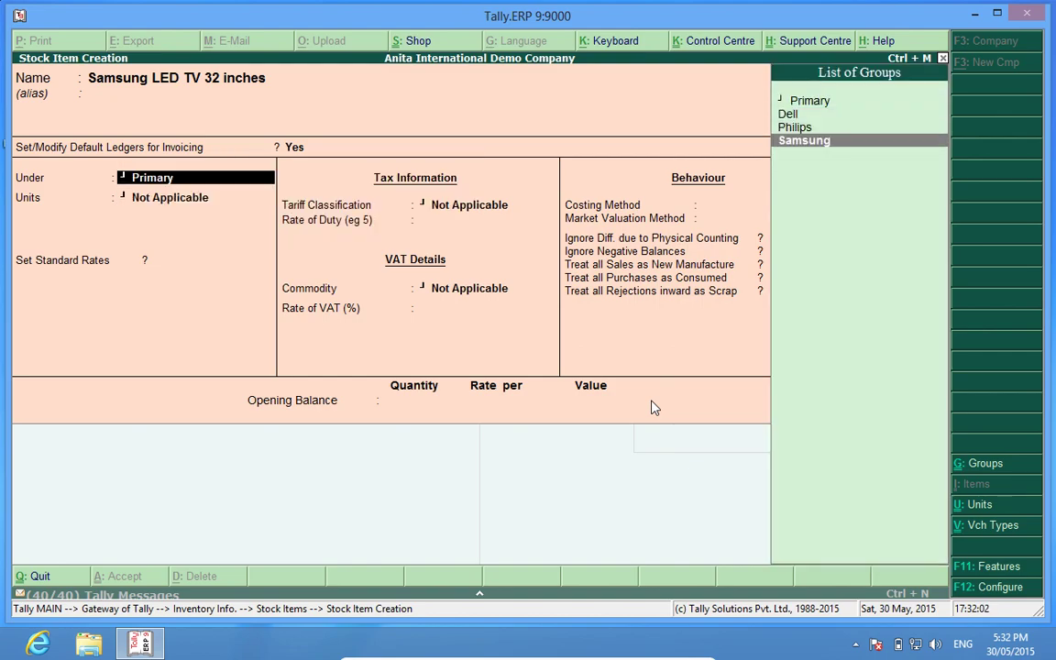
key(Return)
key(Down)
key(Down)
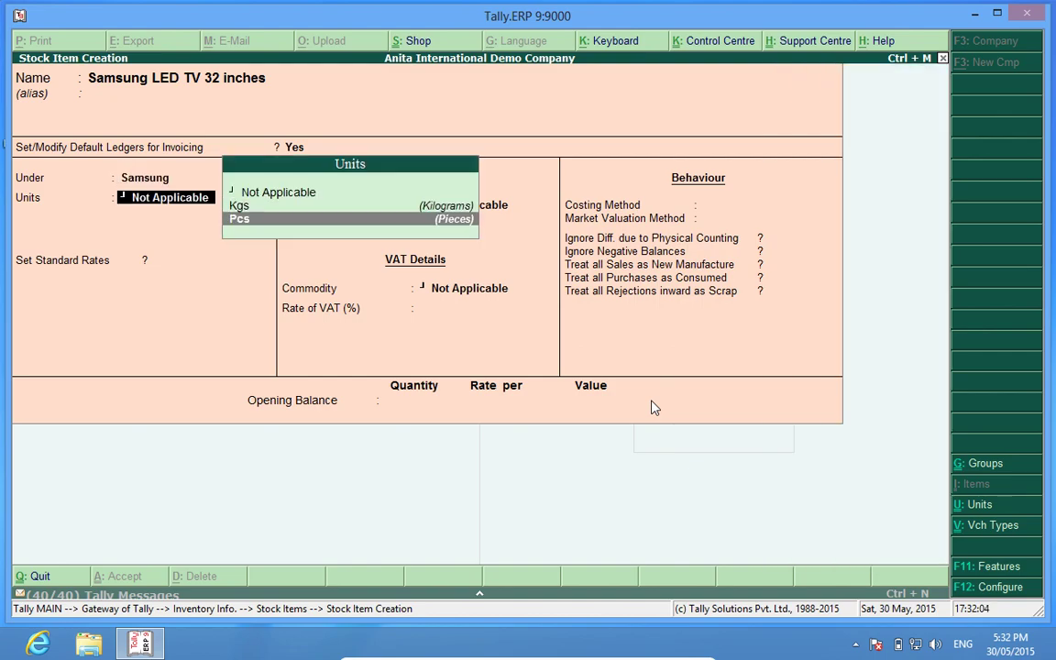
key(Return)
- Enable standard rates for the Samsung LED TV, with a standard cost of 28,000 and a selling price of 30,000 per Pcs from 1-Apr-2015
key(Return)
key(Return)
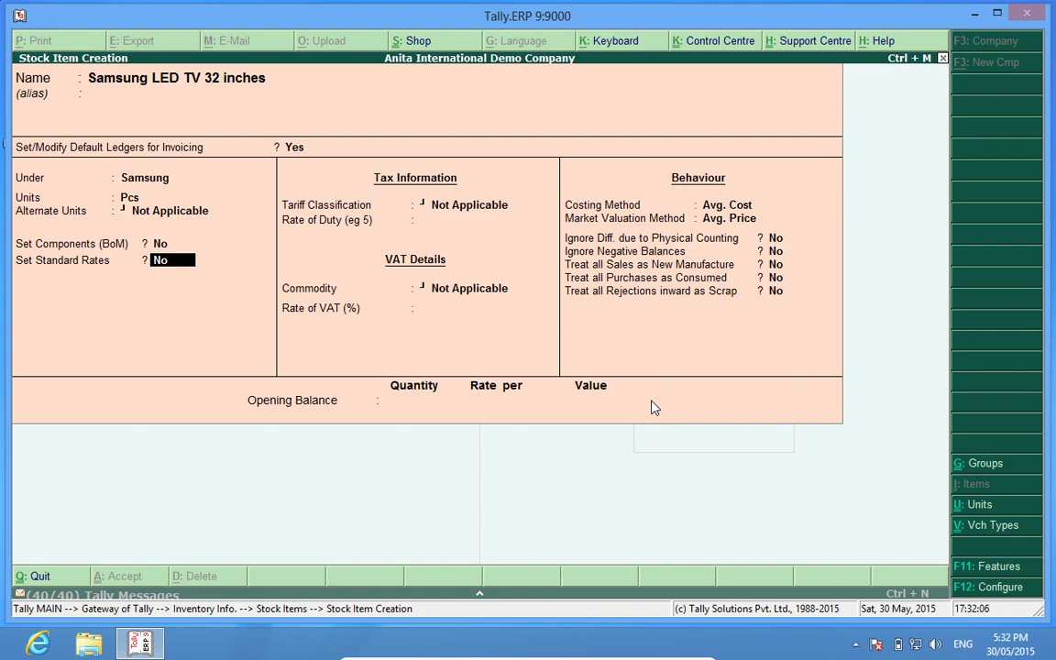
text(y)
key(Return)
text(28,000)
key(Return)
key(Return)
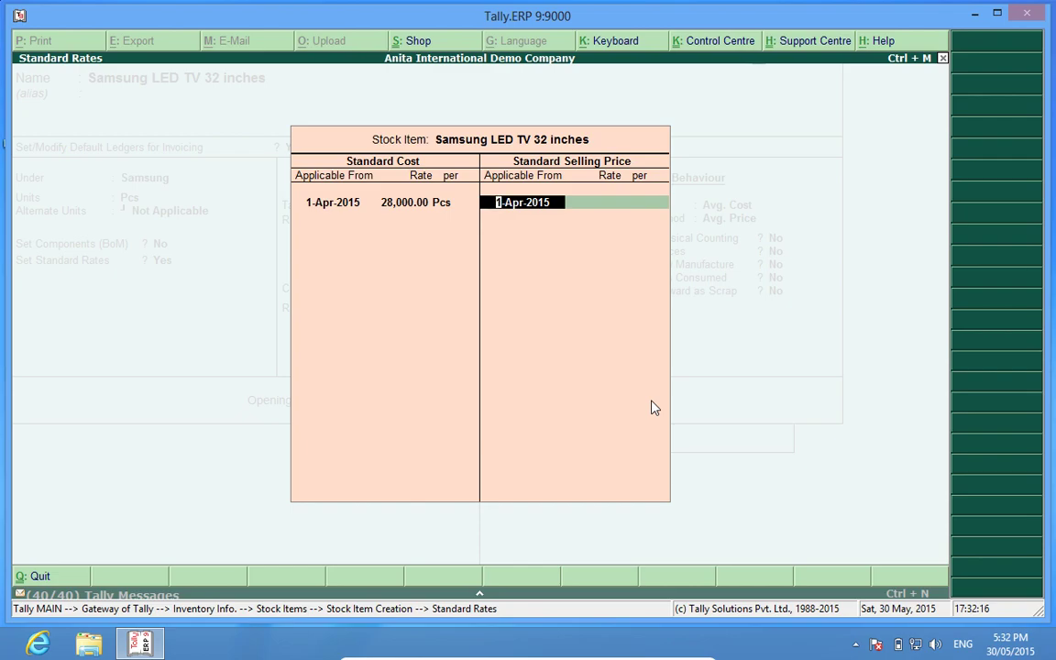
key(Return)
text(3)
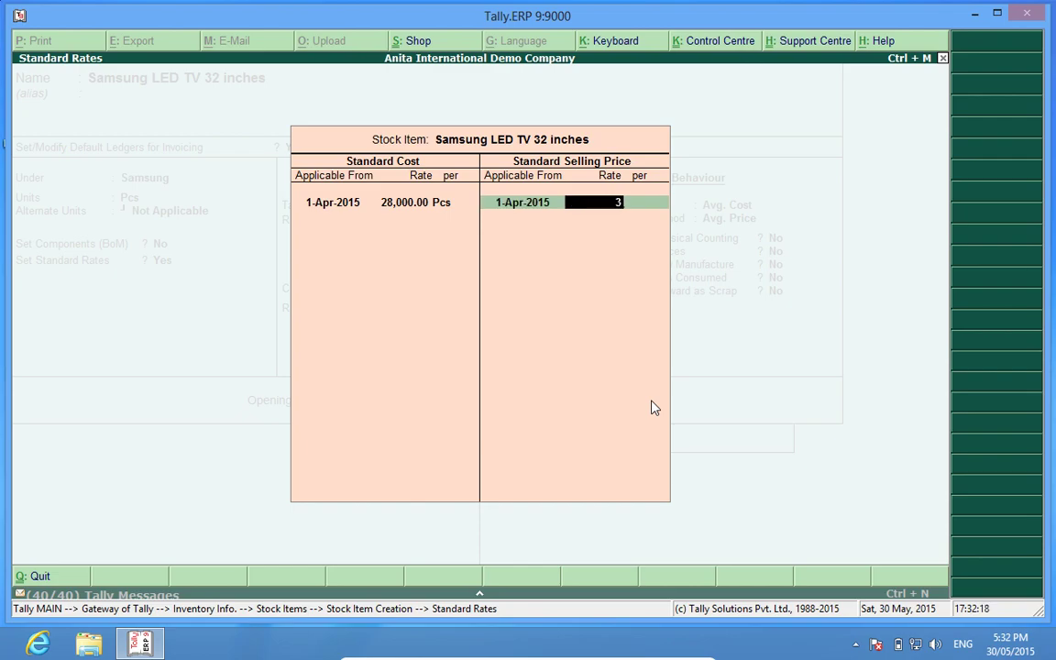
text(0000)
key(Return)
key(Return)
- Set the Samsung LED TV's VAT rate to 13.50%, keep the remaining defaults and save the stock item
key(Return)
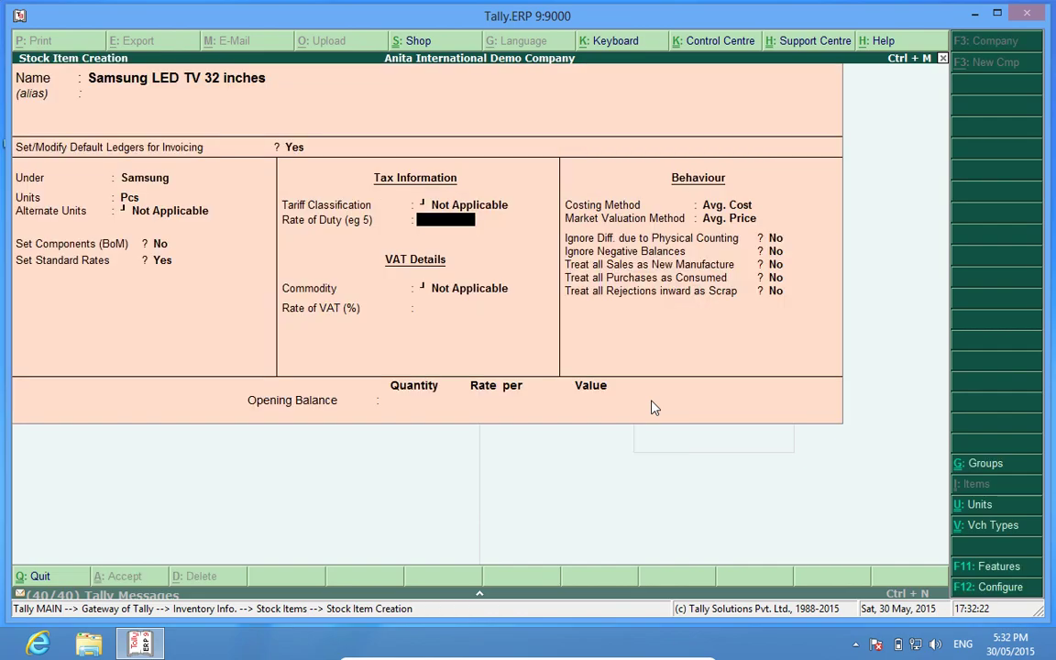
key(Return)
key(Return)
text(13.50)
key(Return)
key(Return)
key(Return)
key(Return)
key(Return)
key(Return)
key(Return)
key(Return)
key(Return)
key(Return)
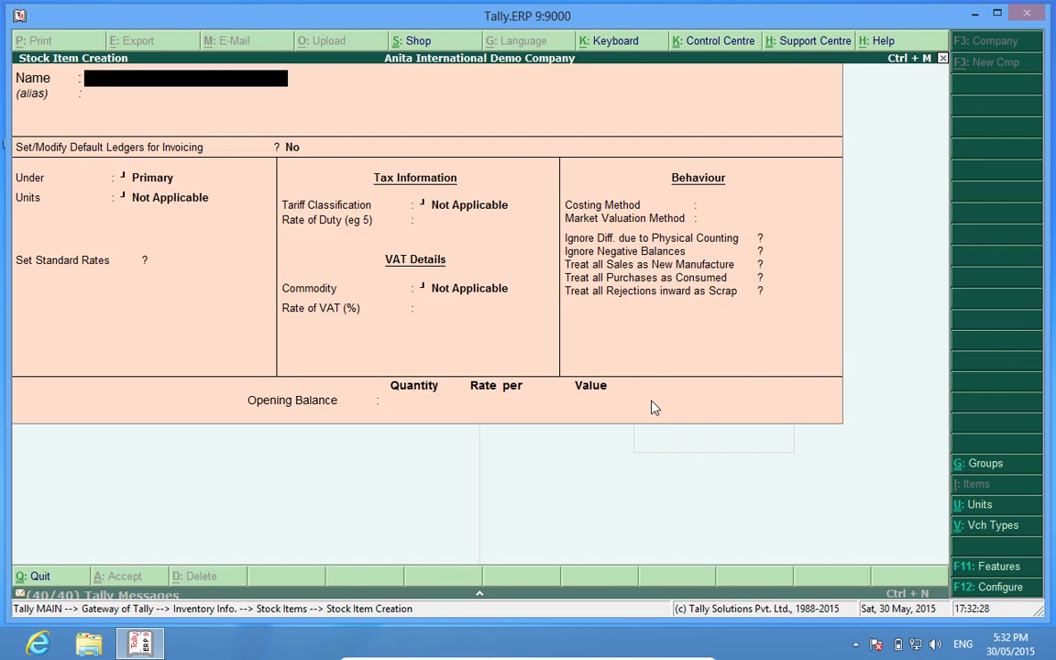
- Name the next stock item Philips Air Fryer, leaving its alias blank
text(Philips Air)
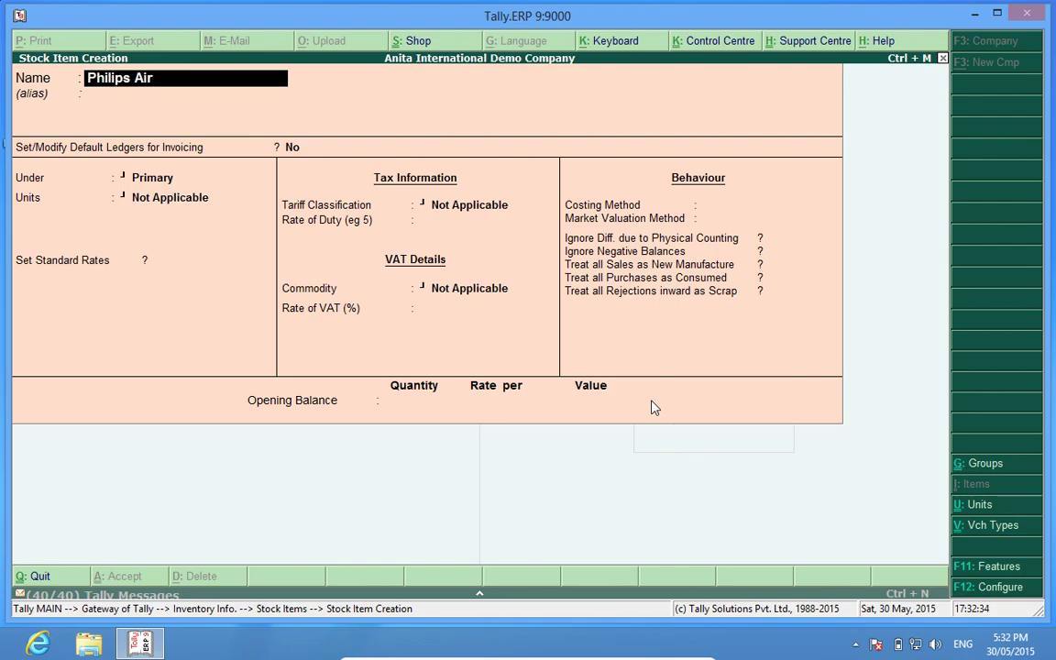
text( Fryer)
key(Return)
key(Return)
- Enable default invoicing ledgers for Philips Air Fryer, allocating Sales A/c 13.5% at 100% for sales and a purchase account for purchases
text(y)
key(Return)
key(Down)
key(Return)
key(Return)
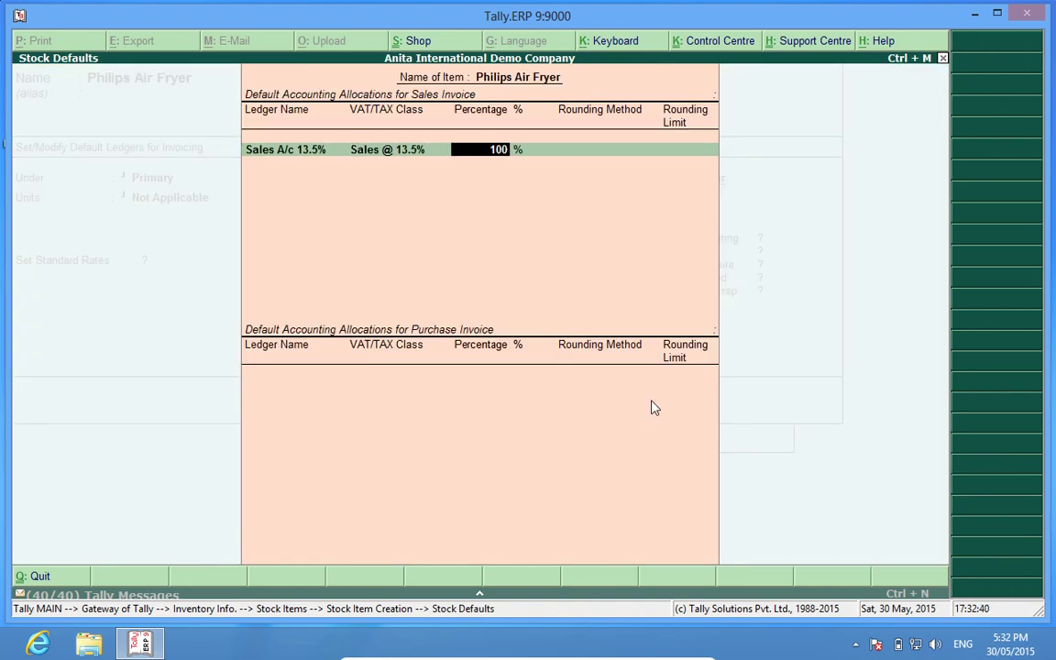
key(Return)
text(Pu)
key(Down)
key(Return)
key(Return)
key(Return)
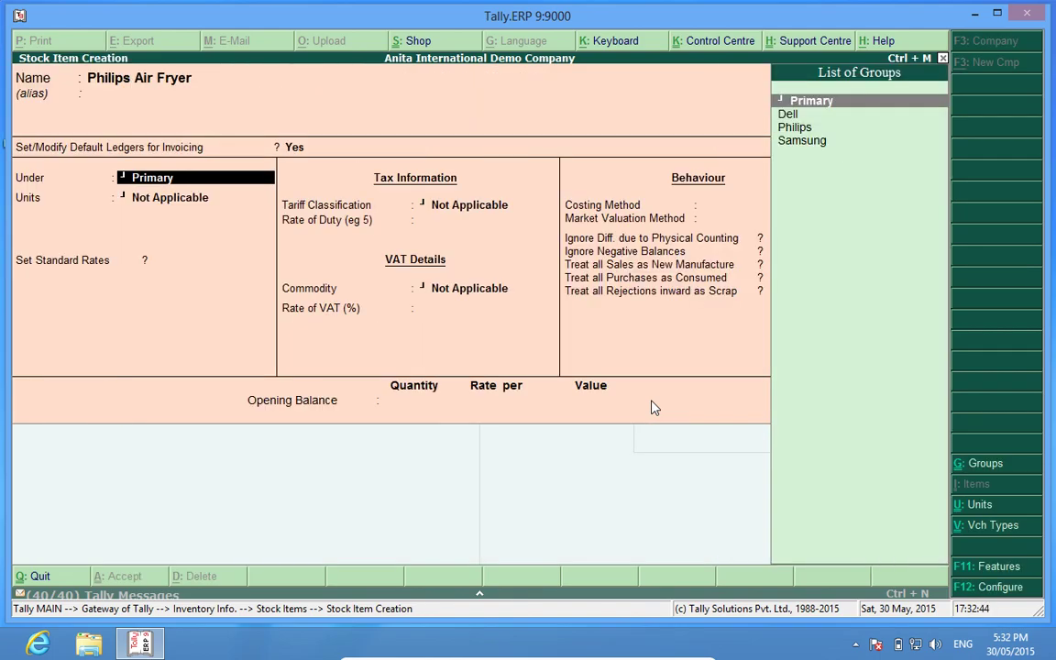
- Place Philips Air Fryer under the Philips group with Pcs as its unit
key(Down)
key(Down)
key(Return)
key(Down)
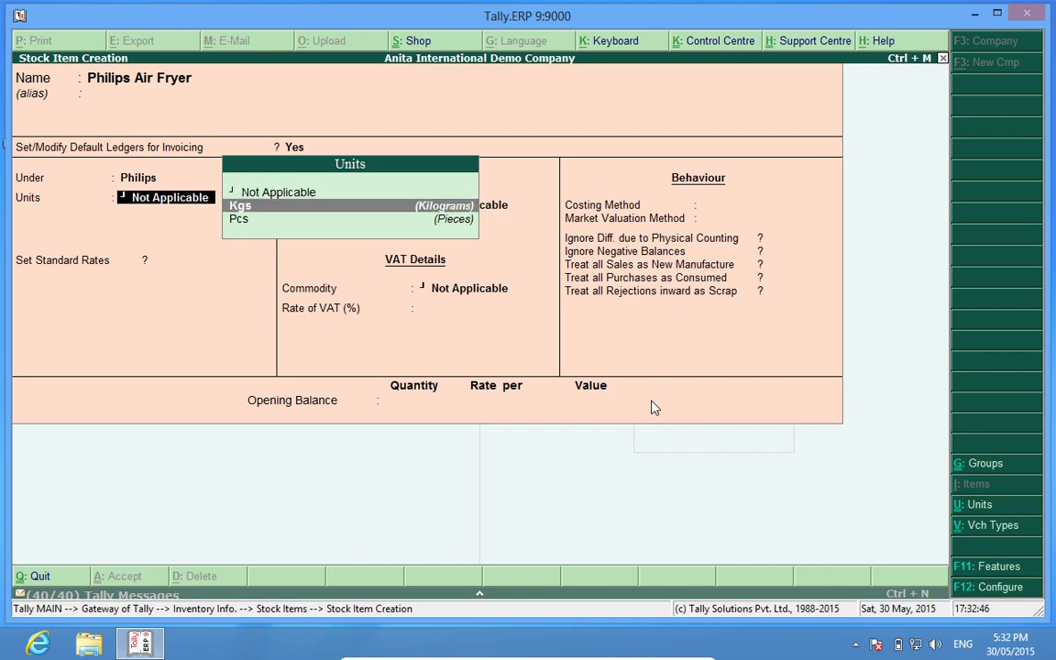
key(Down)
key(Return)
- Leave Philips Air Fryer without alternate units or components, enable standard rates and set its standard cost to 9,500 per Pcs from 1-Apr-2015
key(Return)
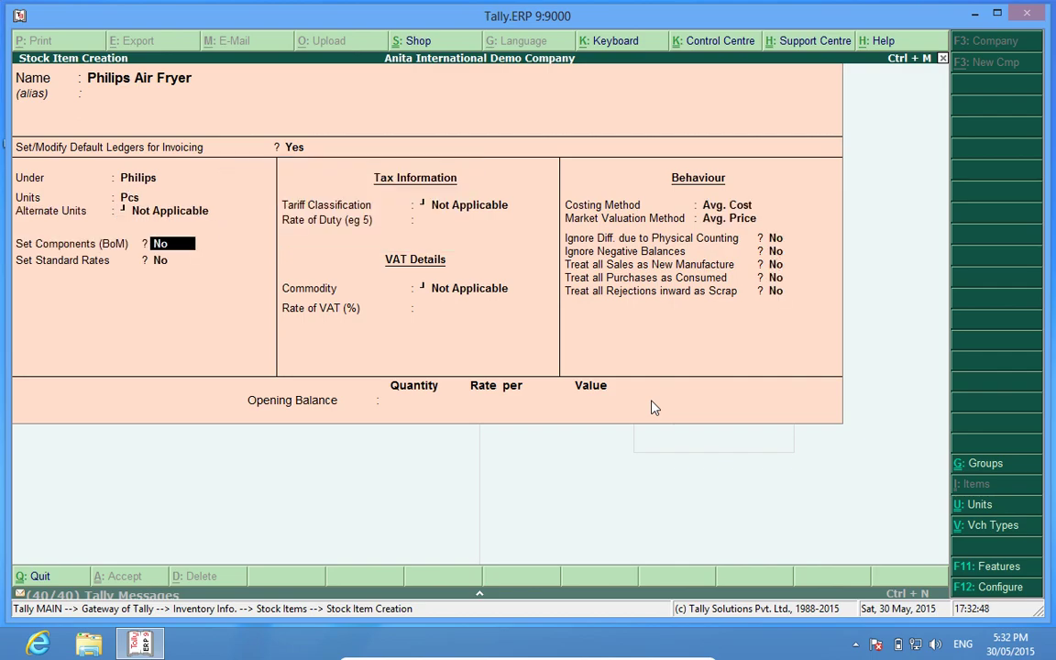
key(Return)
text(y)
key(Return)
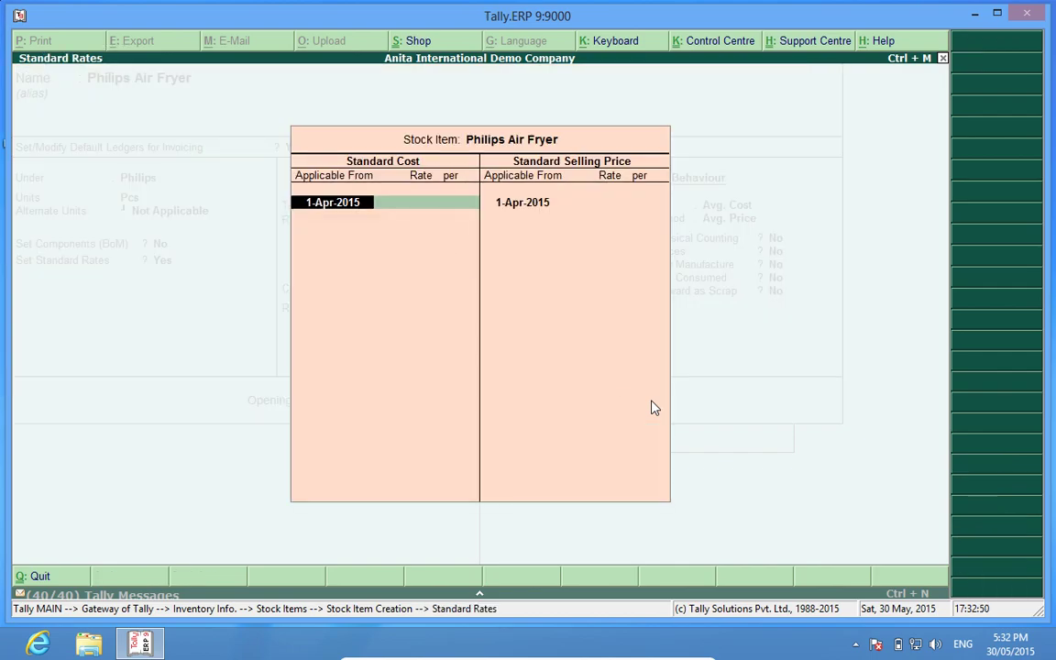
key(Return)
text(95000)
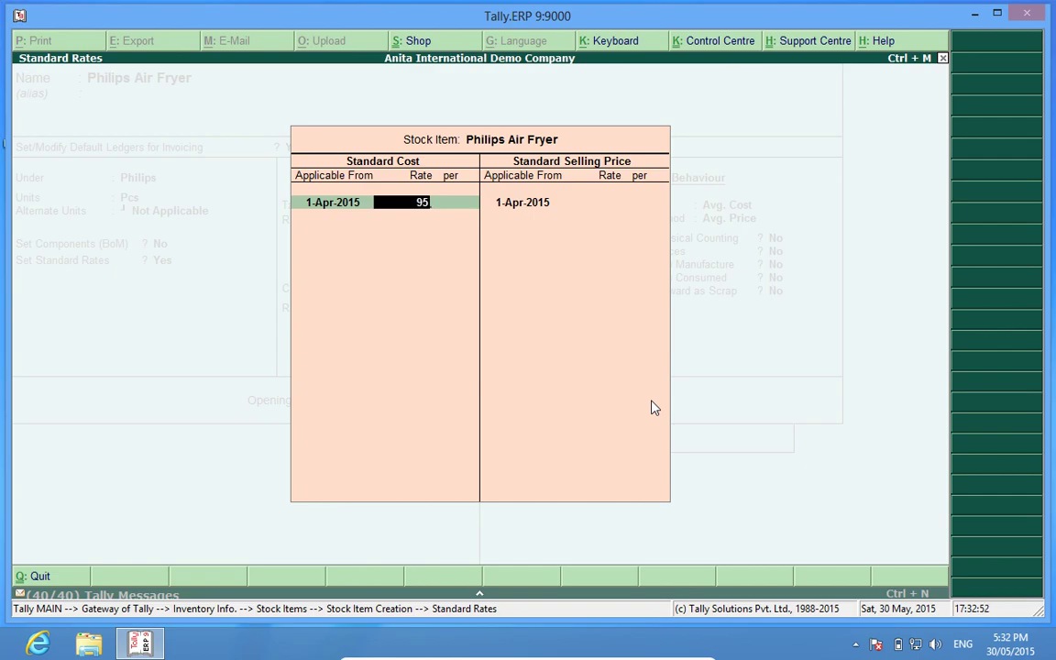
key(Return)
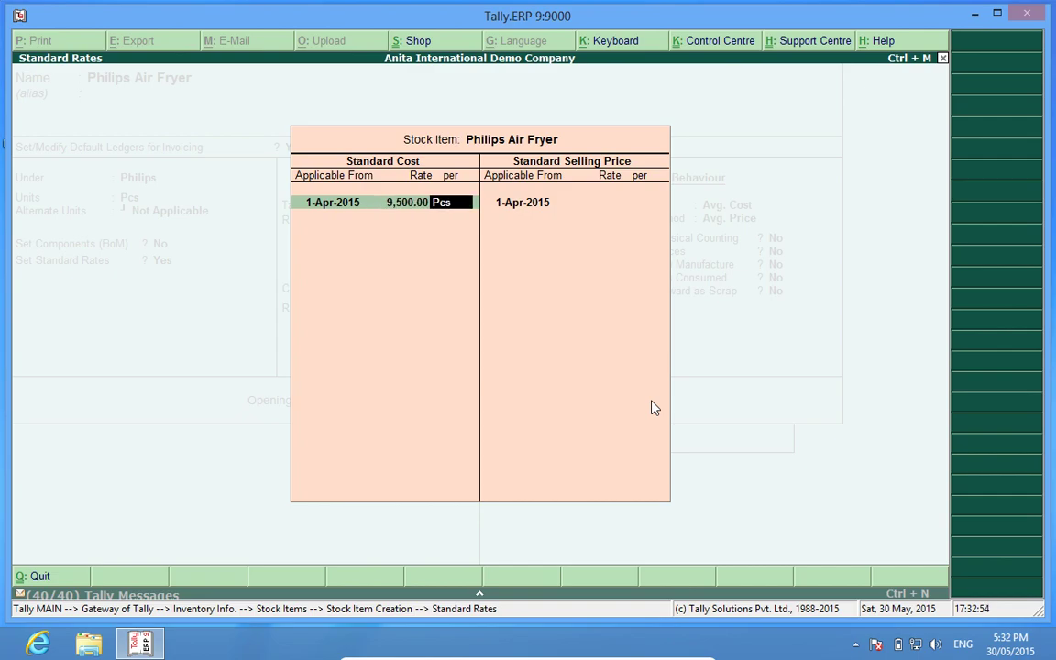
key(Return)
- Set the standard selling price of Philips Air Fryer to 10,000 per Pcs, applicable from 1-Apr-2015
key(Return)
text(10,000)
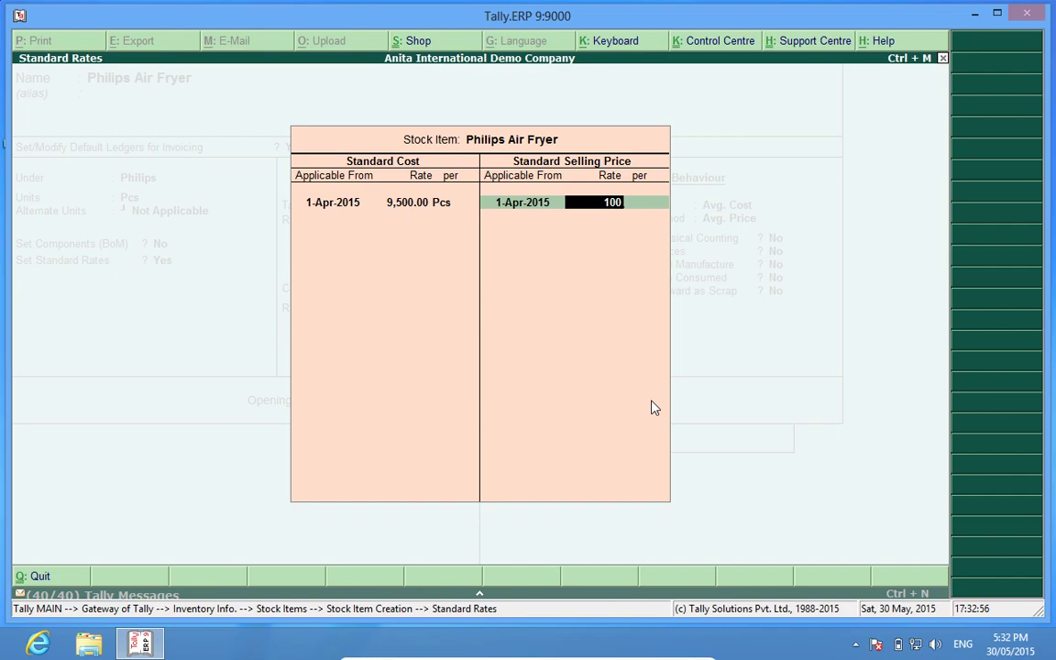
key(Return)
key(Return)
- Set the VAT rate of Philips Air Fryer to 13.50%, keep the remaining defaults and save the stock item
key(Return)
key(Return)
key(Return)
text(13.5)
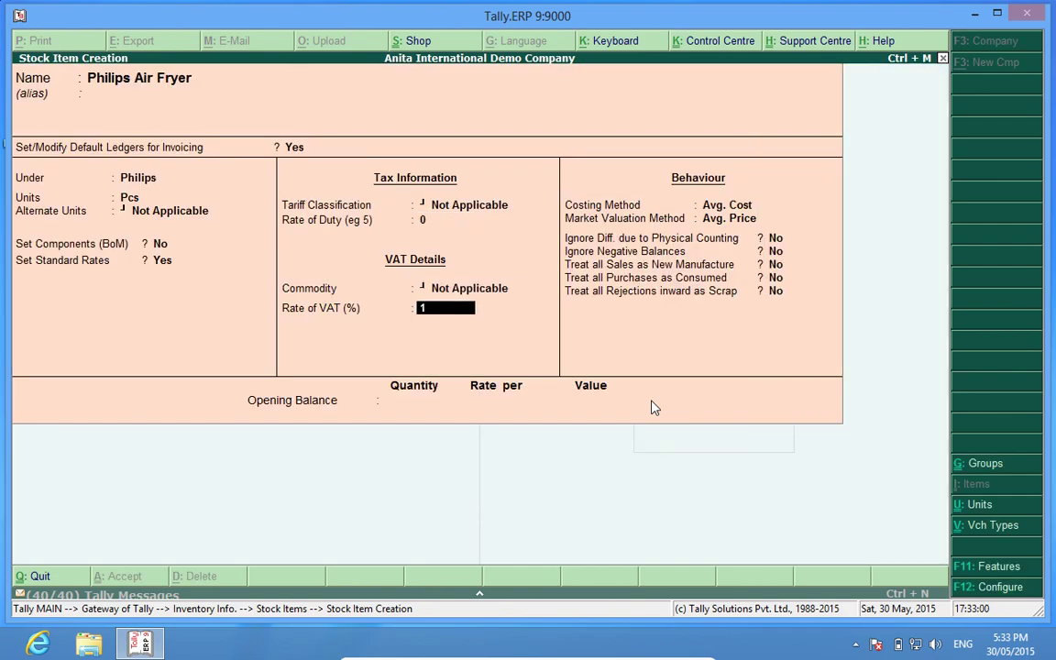
key(Return)
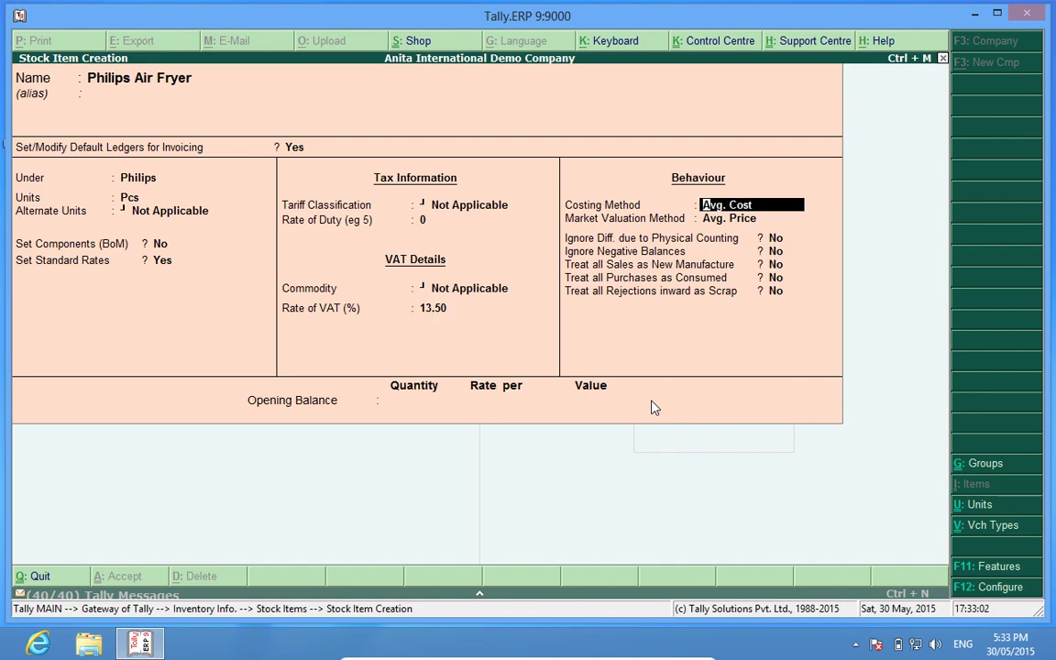
key(Return)
key(Return)
key(Return)
key(Return)
key(Return)
key(Return)
key(Return)
key(Return)
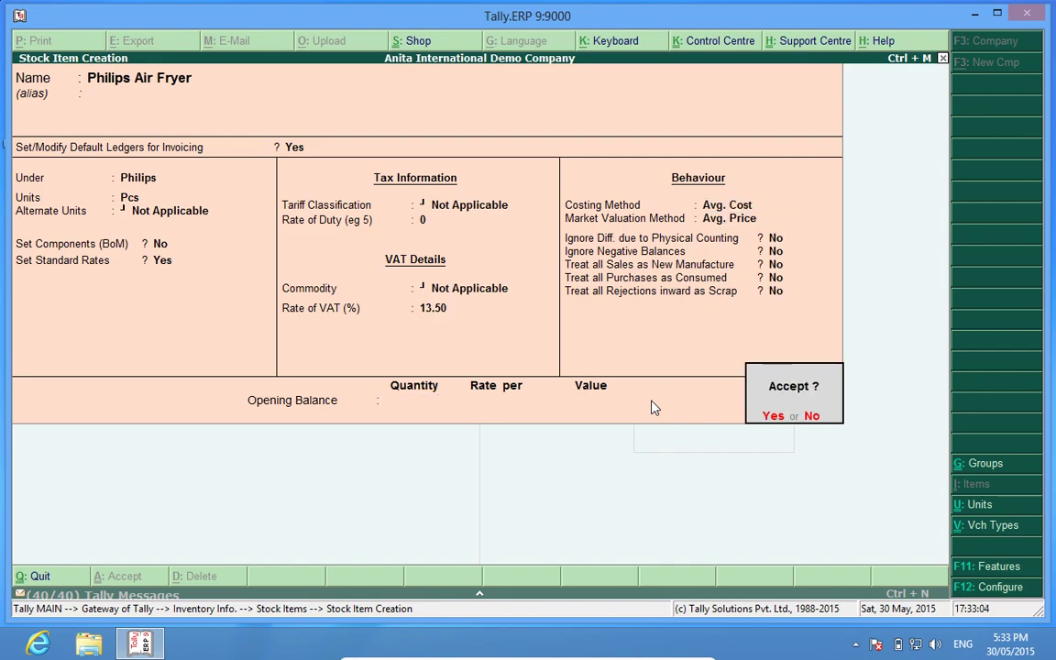
key(Return)
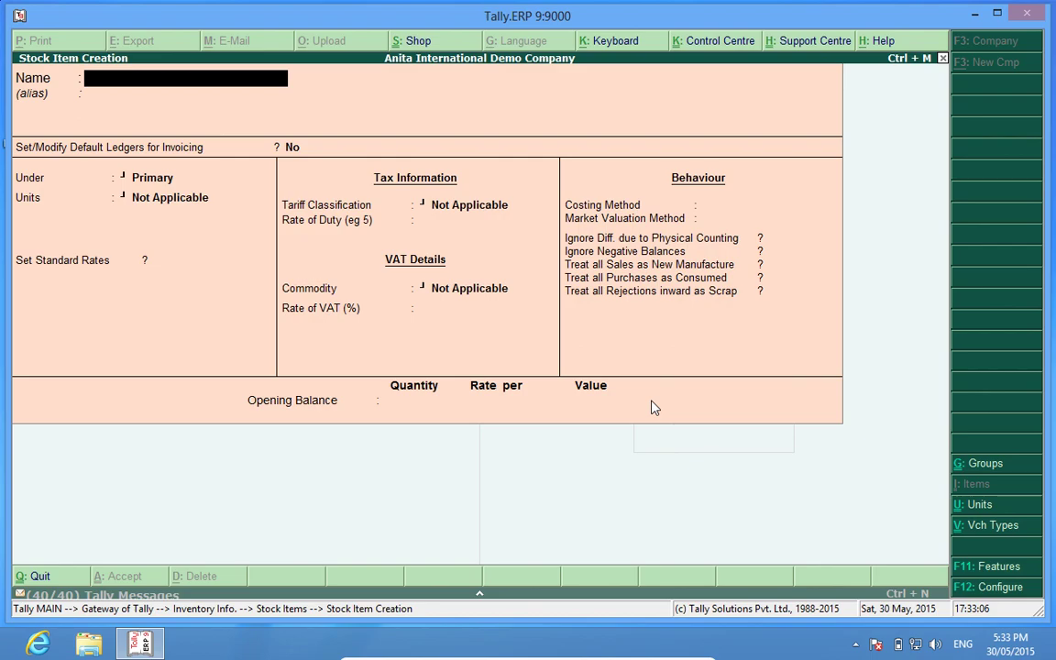
- Leave stock item creation and inventory setup, and open a new purchase voucher from accounting vouchers
key(Escape)
key(Return)
key(Escape)
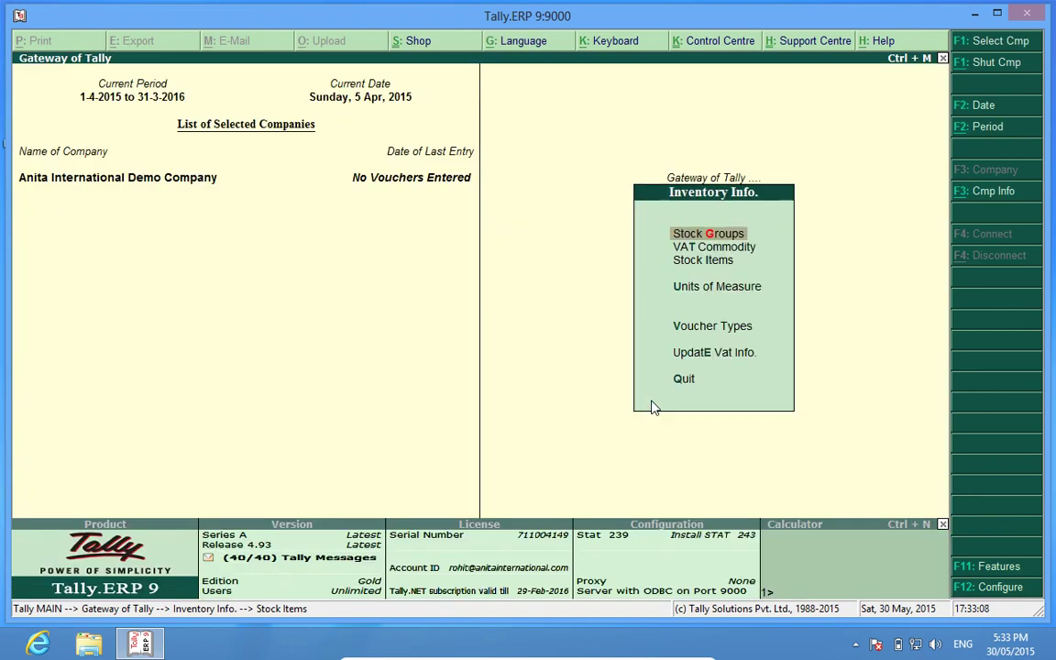
key(Down)
key(Escape)
key(Down)
key(Down)
key(Down)
key(Return)
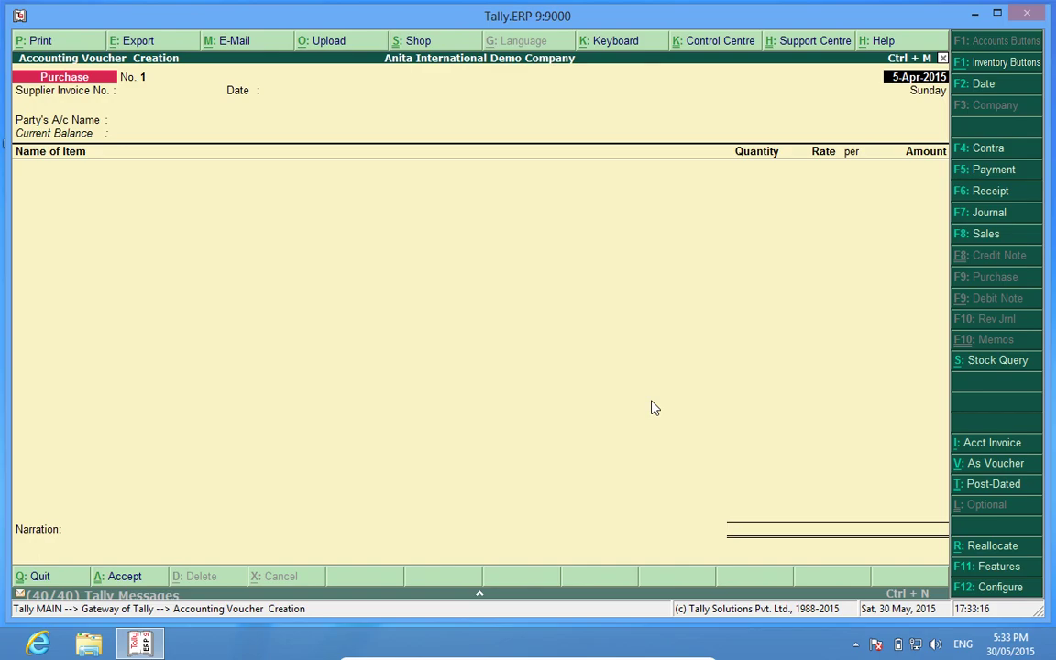
- Keep 5-Apr-2015 as the voucher date, and enter supplier invoice number 12 dated 2-Apr-2015
key(Return)
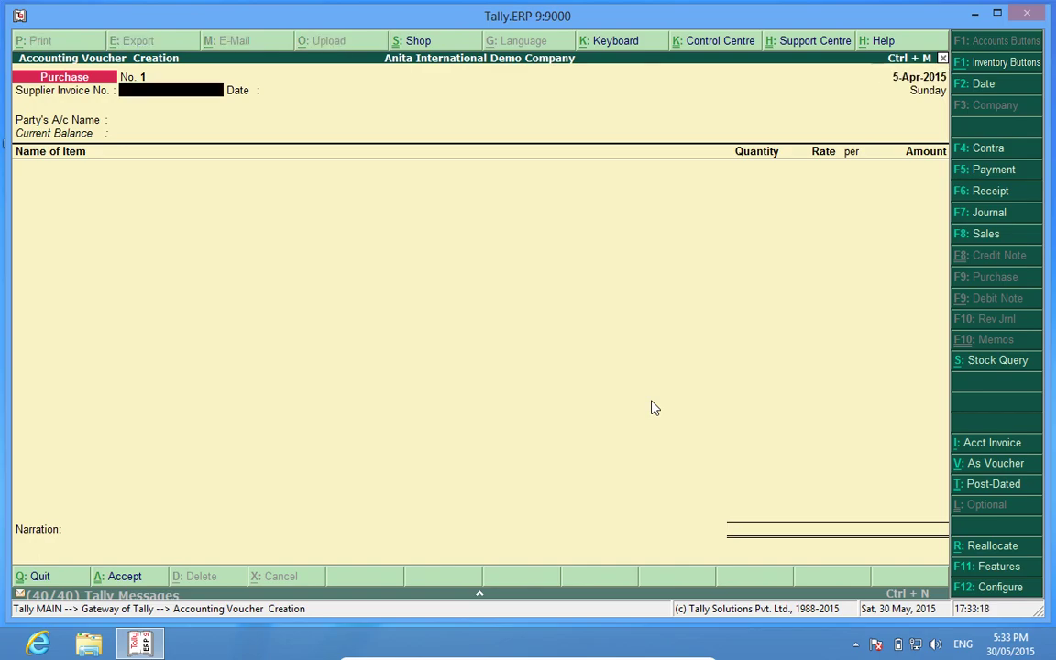
text(12)
key(Return)
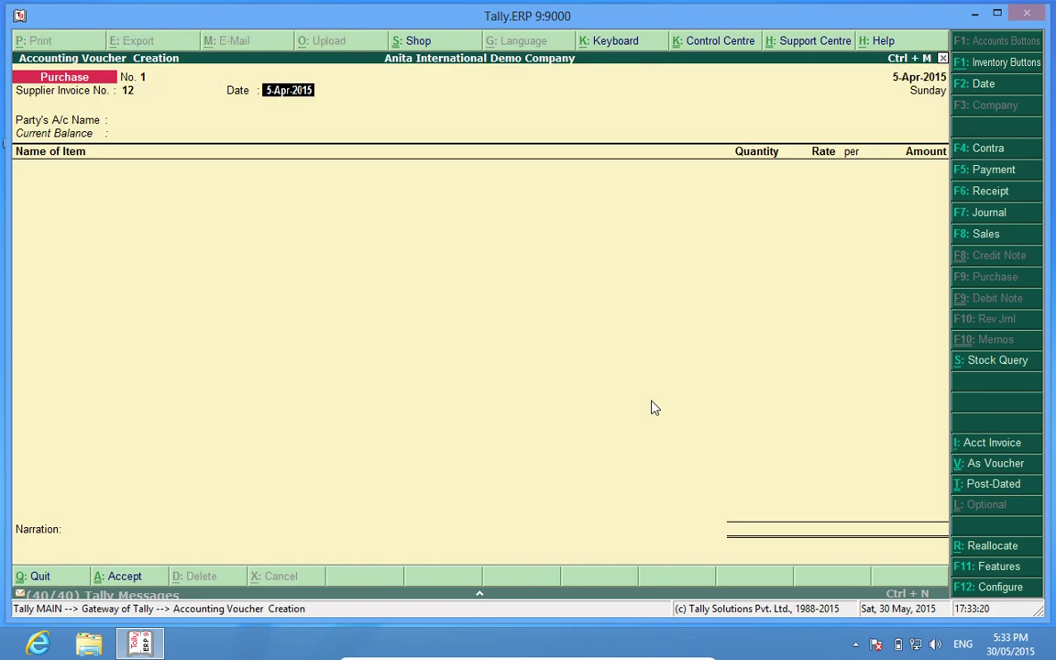
text(2)
key(Return)
- Choose Supplier 1 as the party account and accept its receipt and supplier details as they are
key(Down)
key(Down)
key(Return)
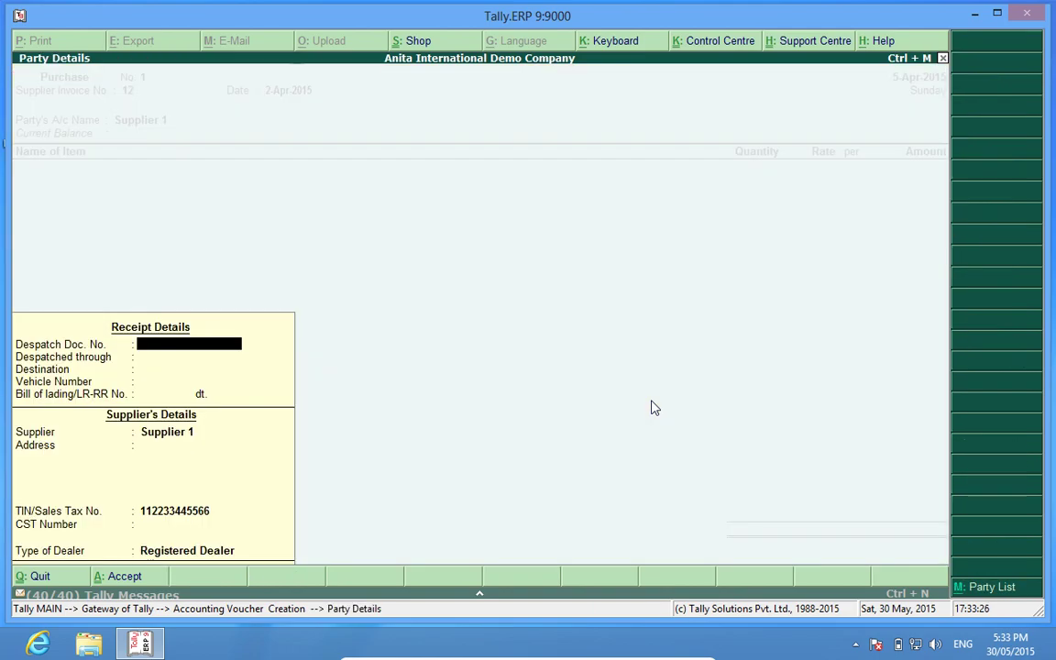
key(ctrl+a)
- Add 2 Pcs of Dell Laptop at the default rate to the purchase, allocating the amount to Purchase A/c 5%
key(Down)
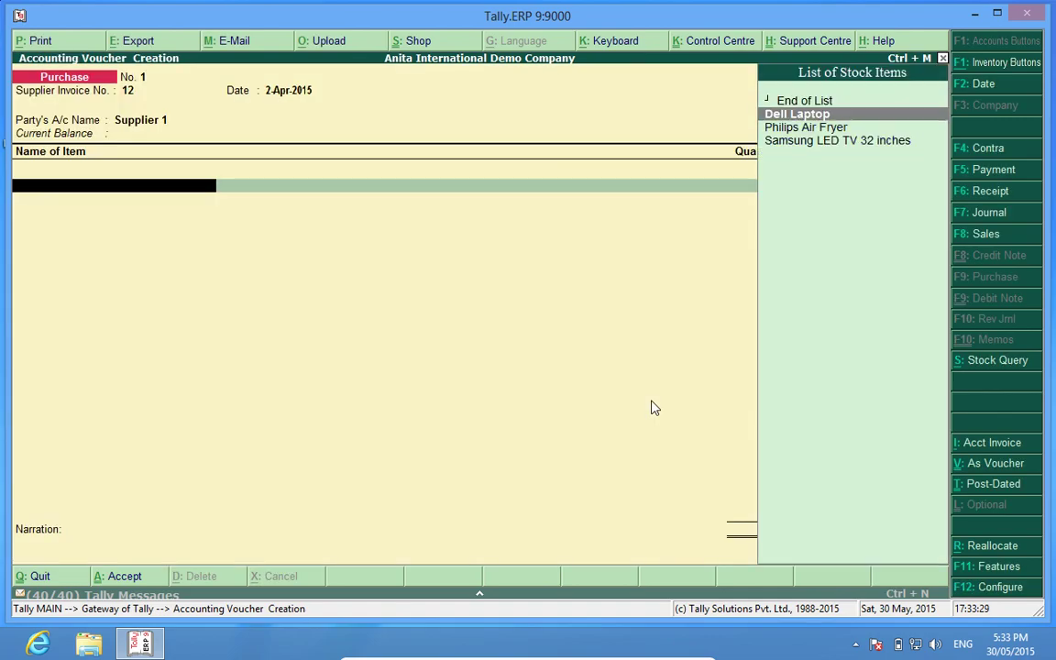
key(Return)
key(Return)
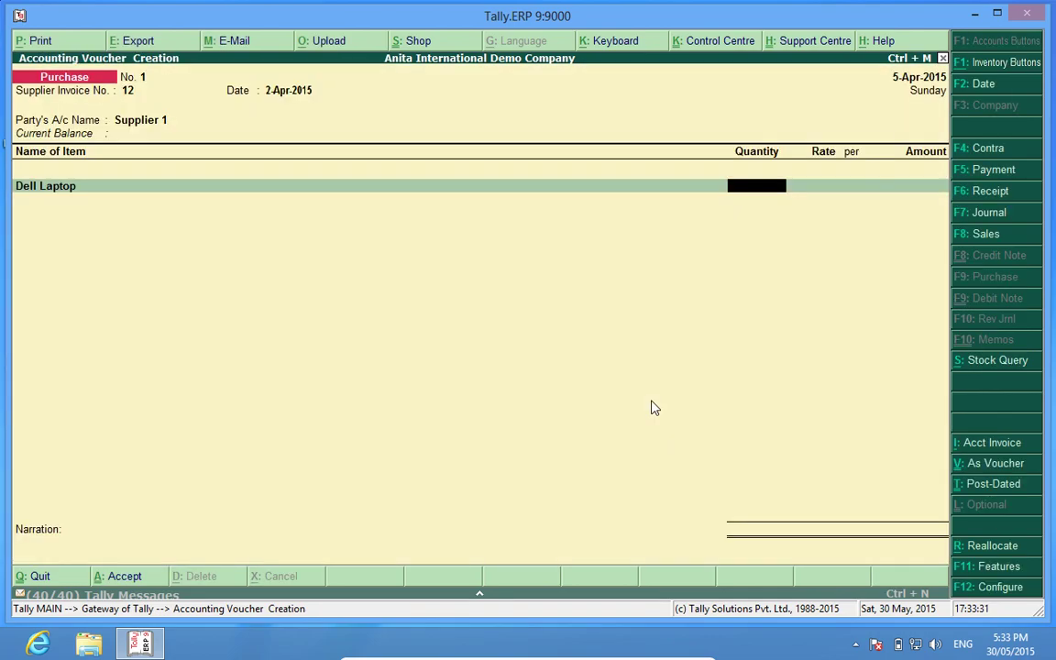
text(2)
key(Return)
key(Return)
key(Return)
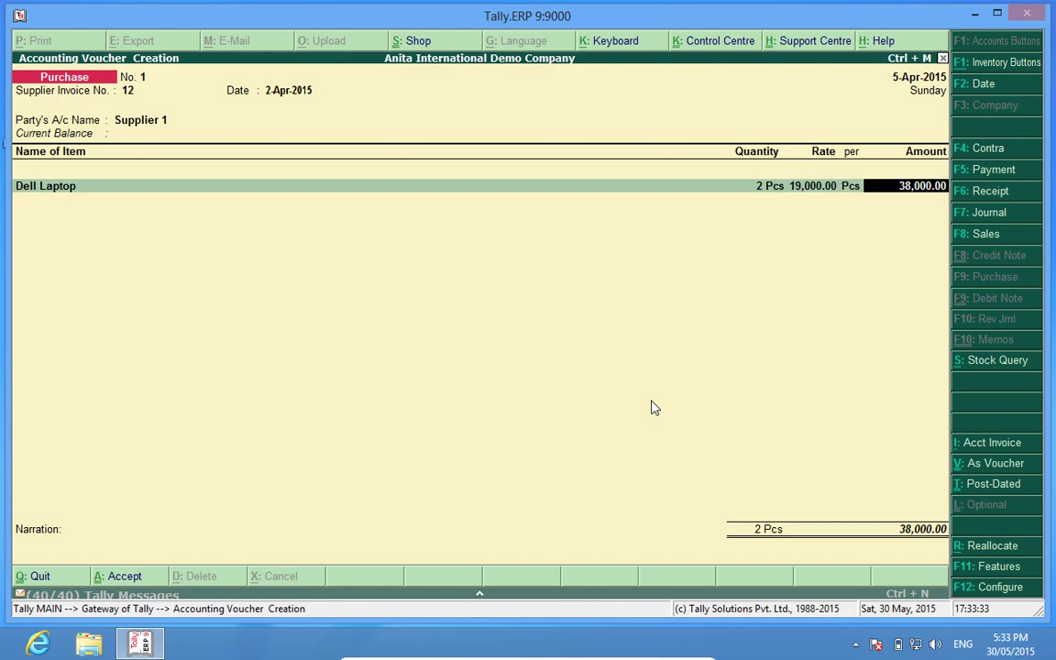
key(Return)
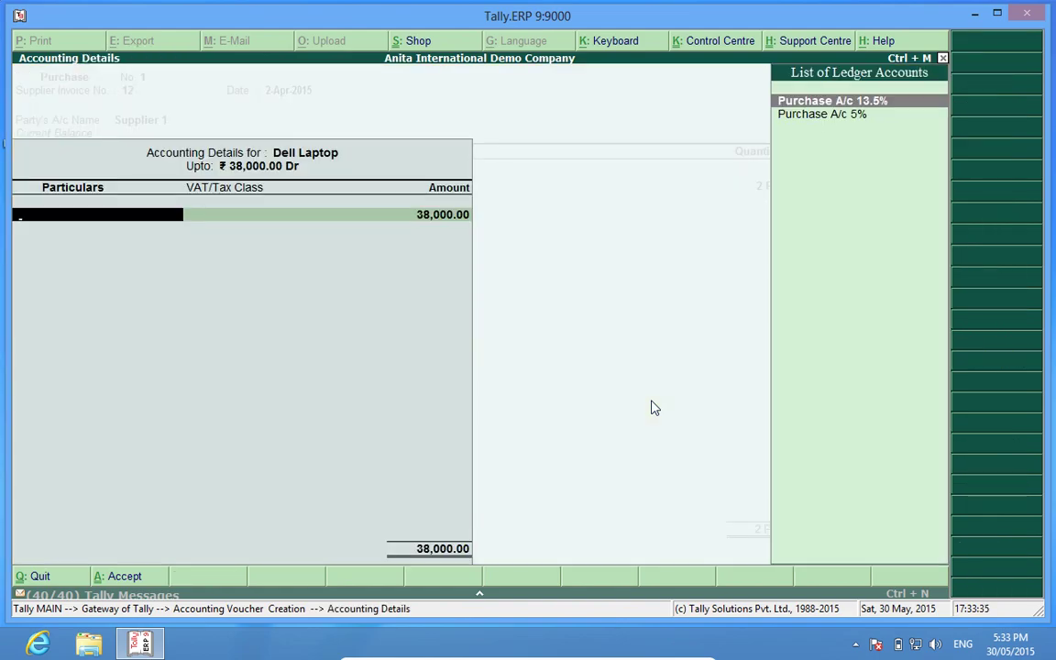
key(Down)
key(Return)
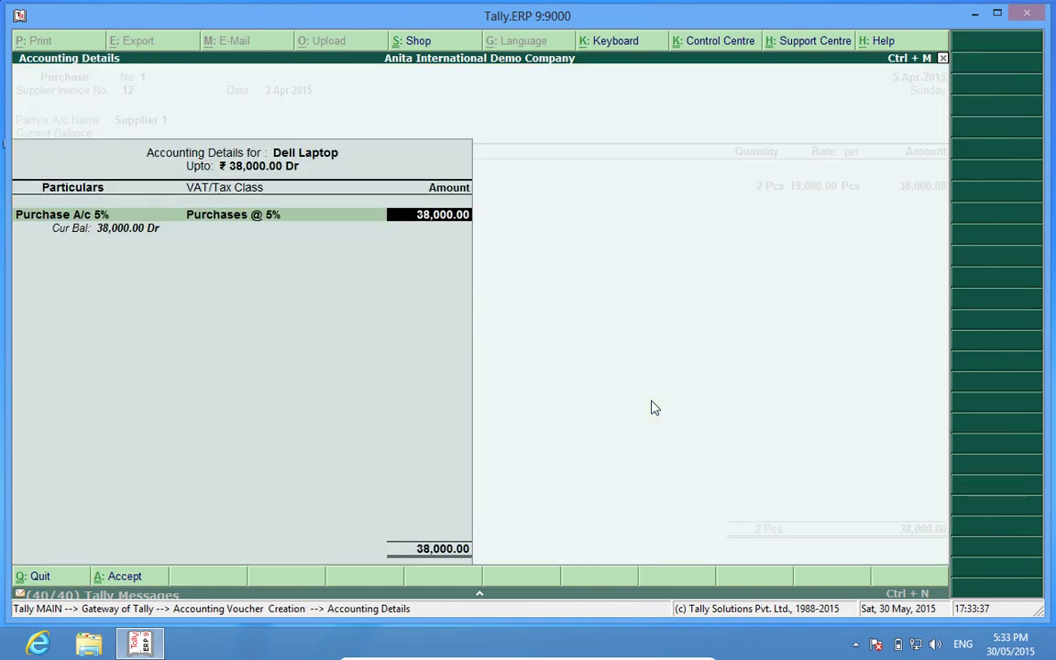
key(Return)
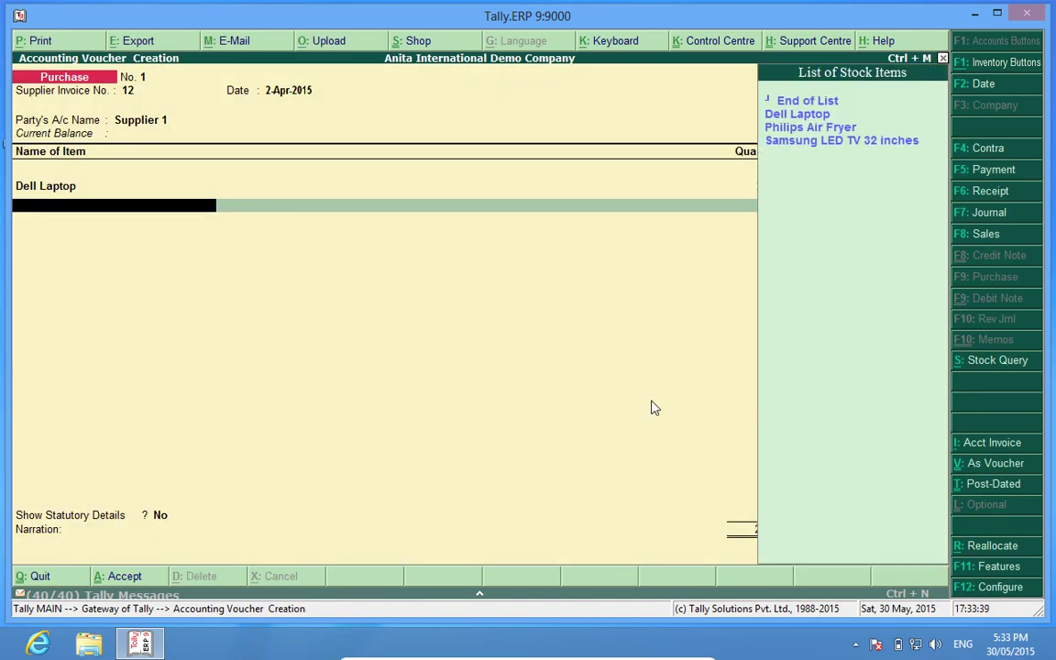
- Add 5 Pcs of Philips Air Fryer at the default rate, allocating the amount to Purchase A/c 13.5%
key(Down)
key(Down)
key(Return)
key(Return)
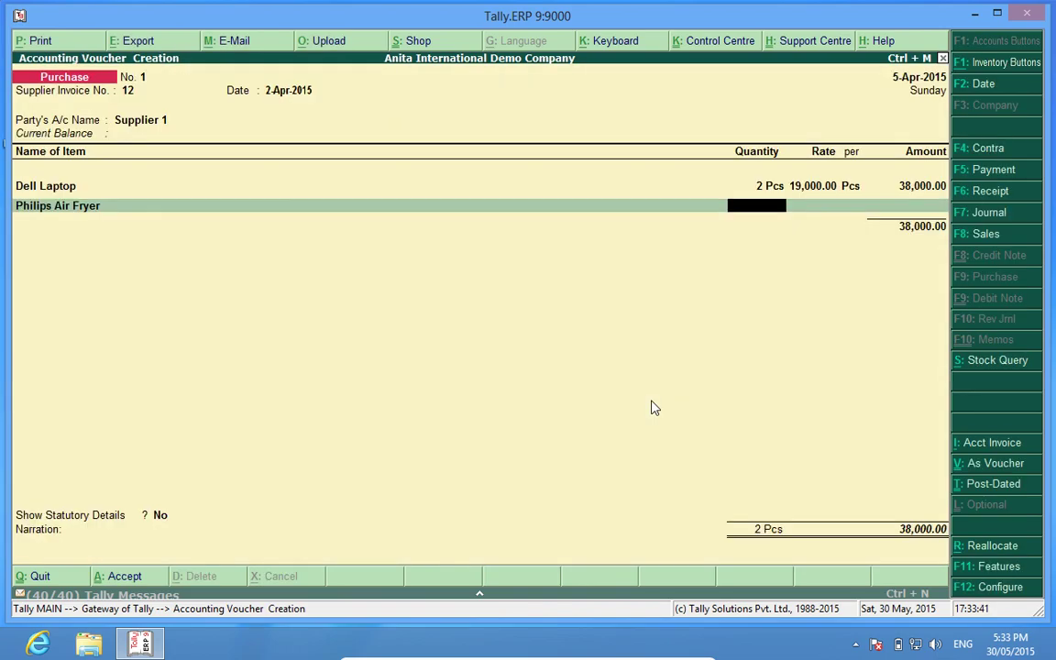
text(5)
key(Return)
key(Return)
key(Return)
key(Return)
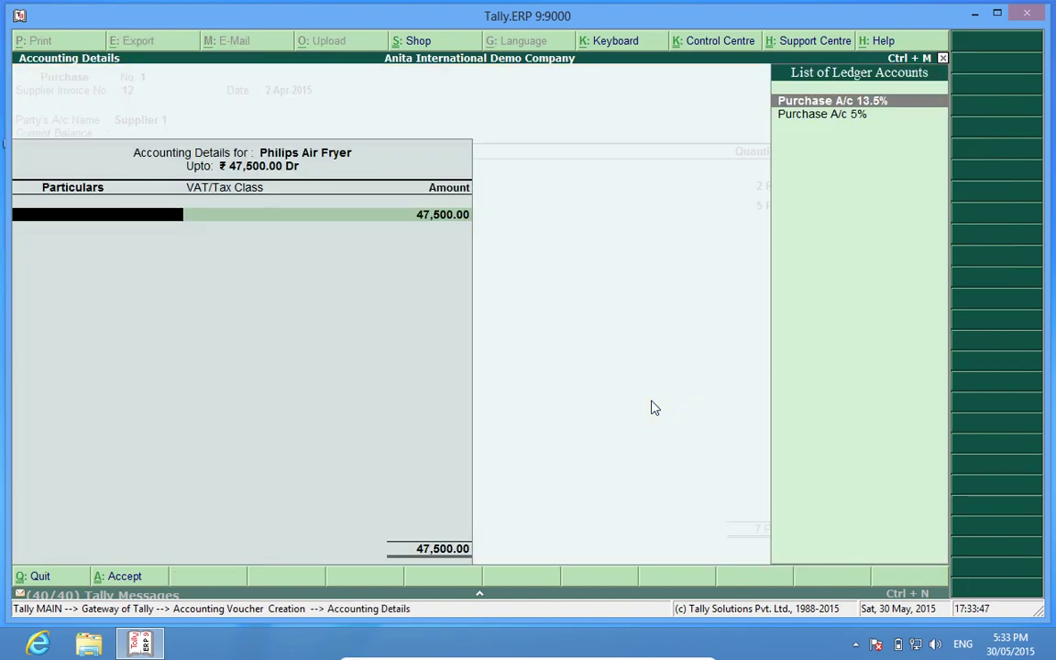
key(Return)
key(Return)
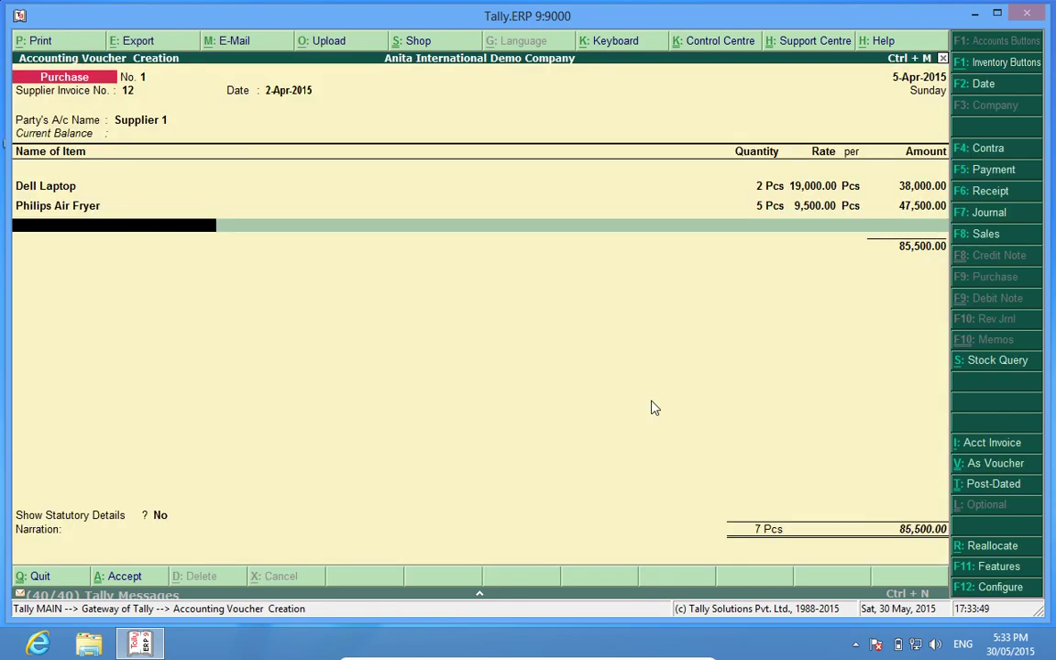
- Add 6 Pcs of Samsung LED TV 32 inches at the default rate, allocated to Purchase A/c 13.5%, and close the item list
key(Down)
key(Down)
key(Down)
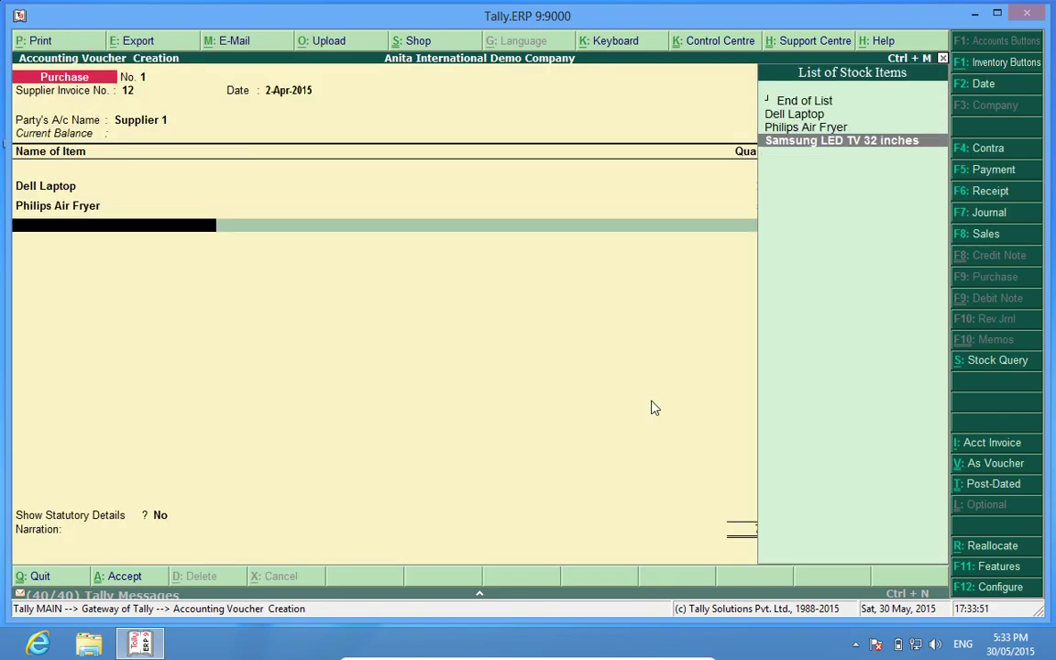
key(Return)
key(Return)
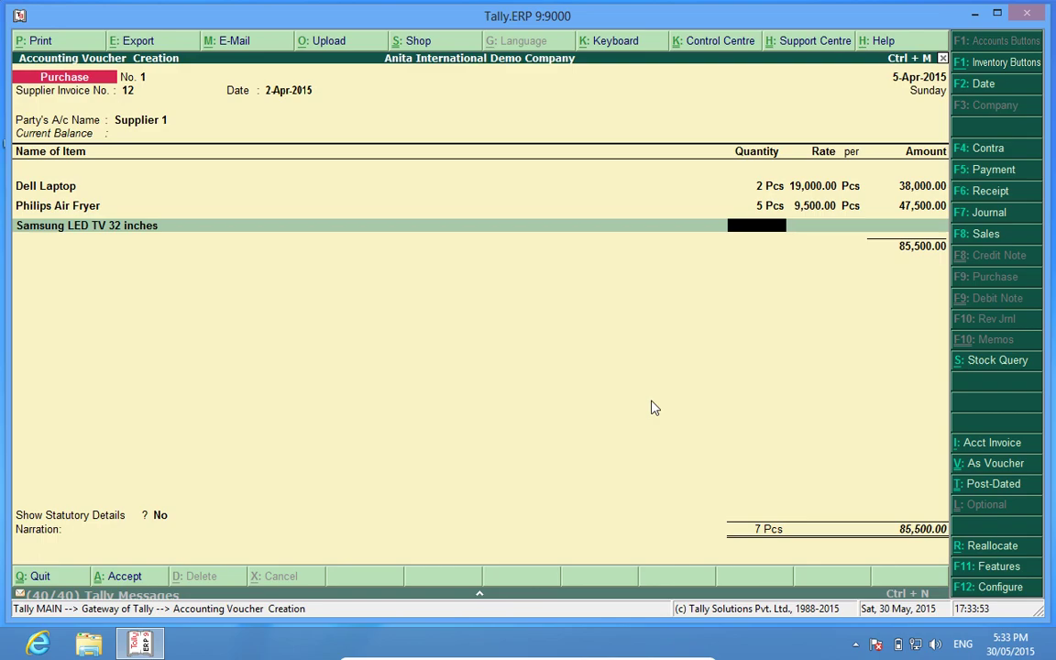
text(6)
key(Return)
key(Return)
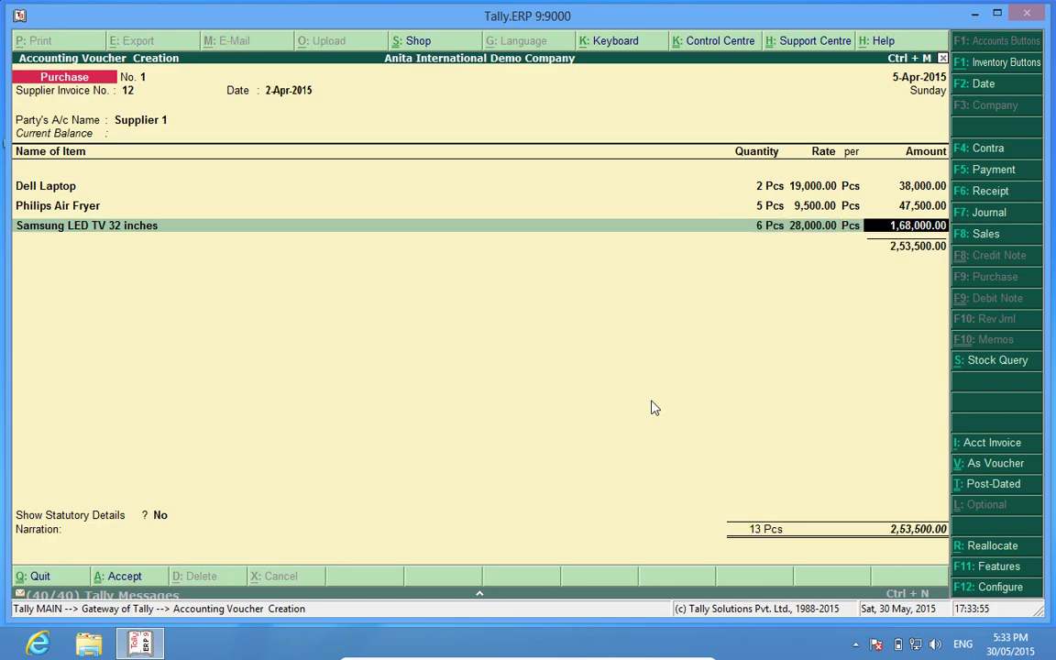
key(Return)
key(Down)
key(Up)
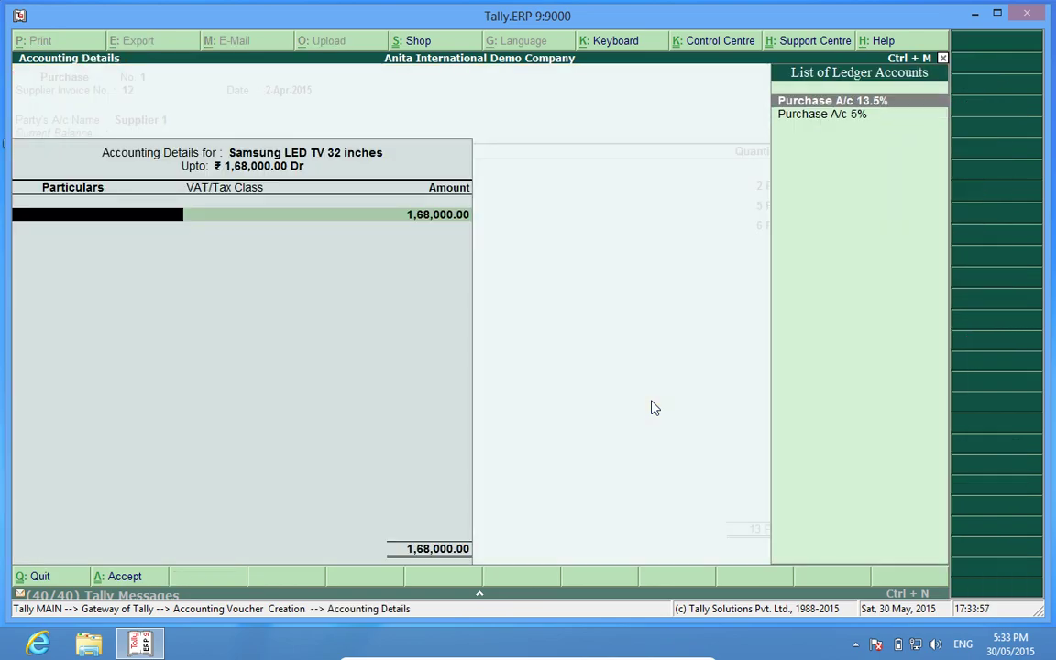
key(Return)
key(Return)
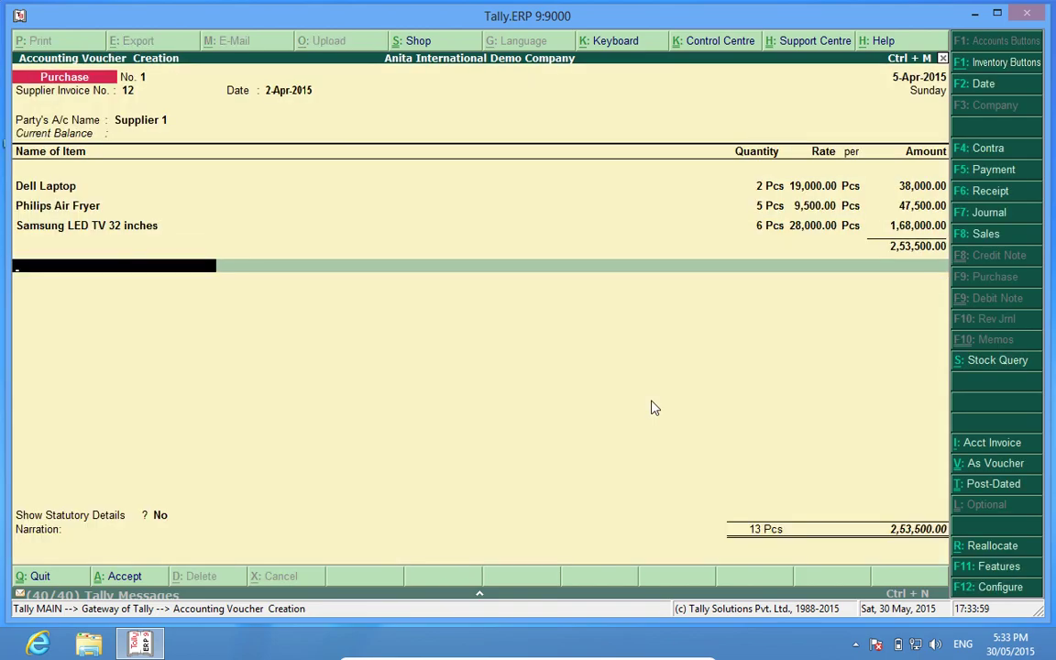
- Add the Input VAT 5% ledger below the items with its calculated amount
text(In)
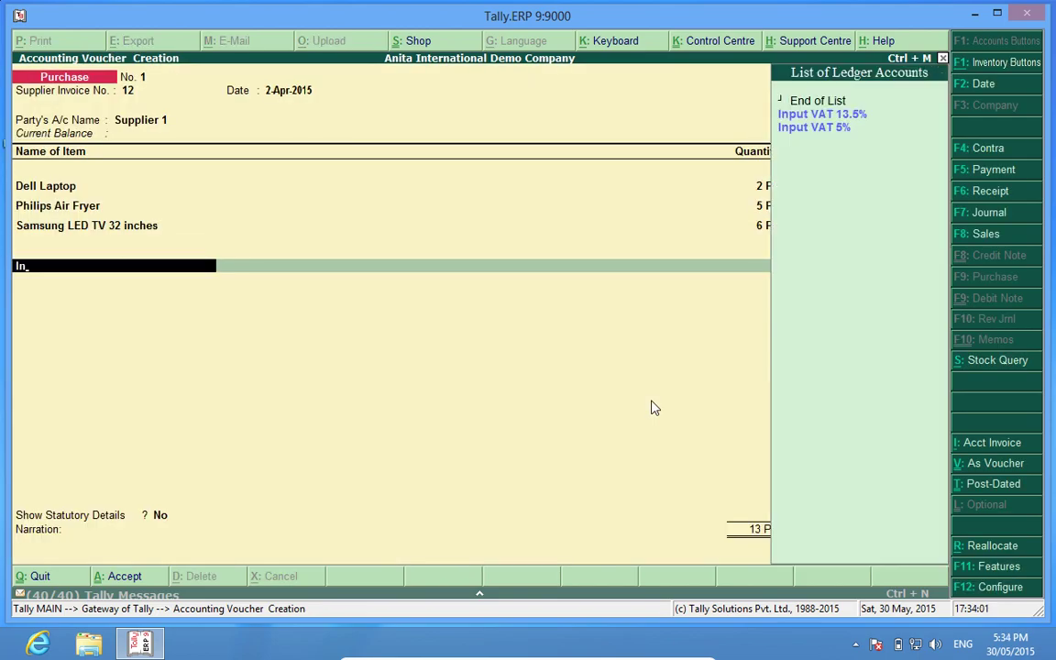
key(Down)
key(Return)
key(Return)
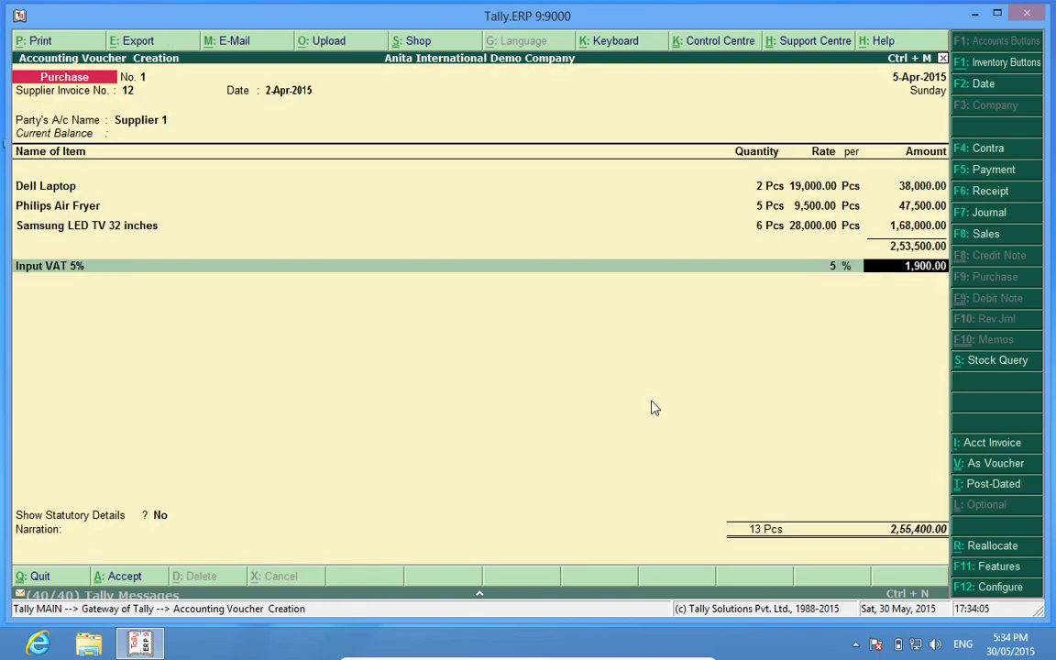
key(Return)
- Add the Input VAT 13.5% ledger with its calculated amount and end the ledger list
text(In)
key(Down)
key(Up)
key(Return)
key(Return)
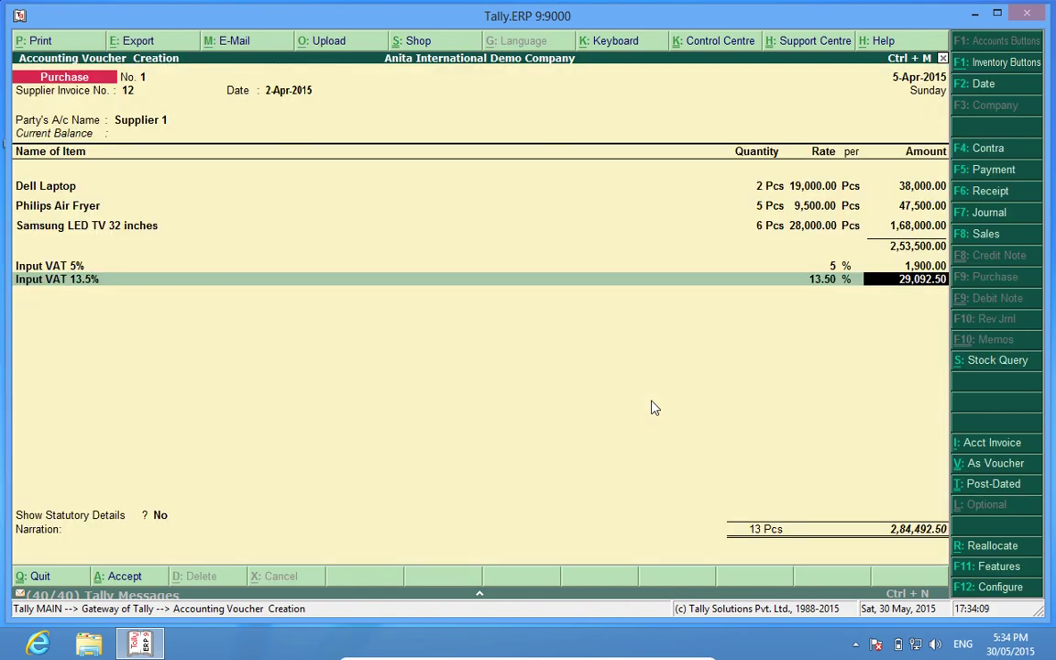
key(Return)
key(Return)
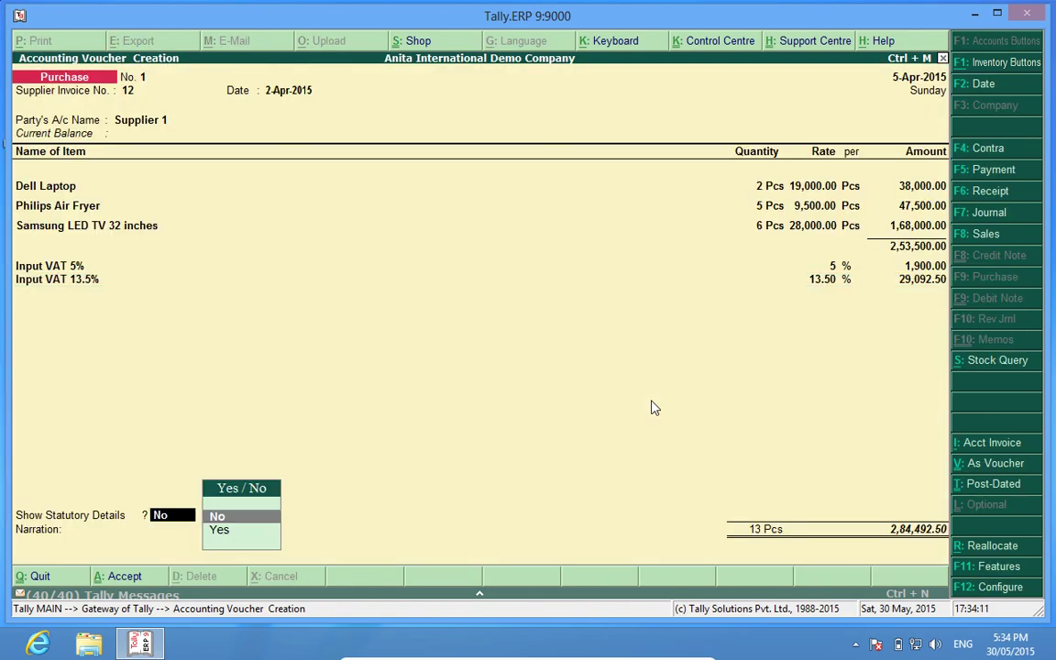
- Show the voucher's statutory details and expand them to examine the item-wise assessable values and VAT amounts
key(Return)
key(BackSpace)
key(Down)
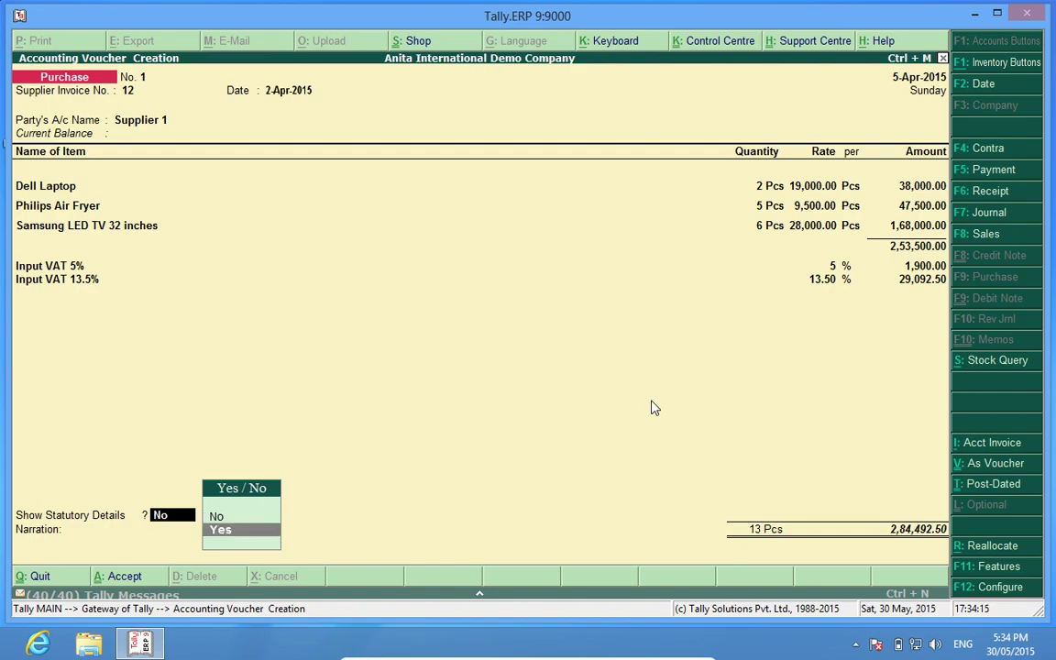
key(Return)
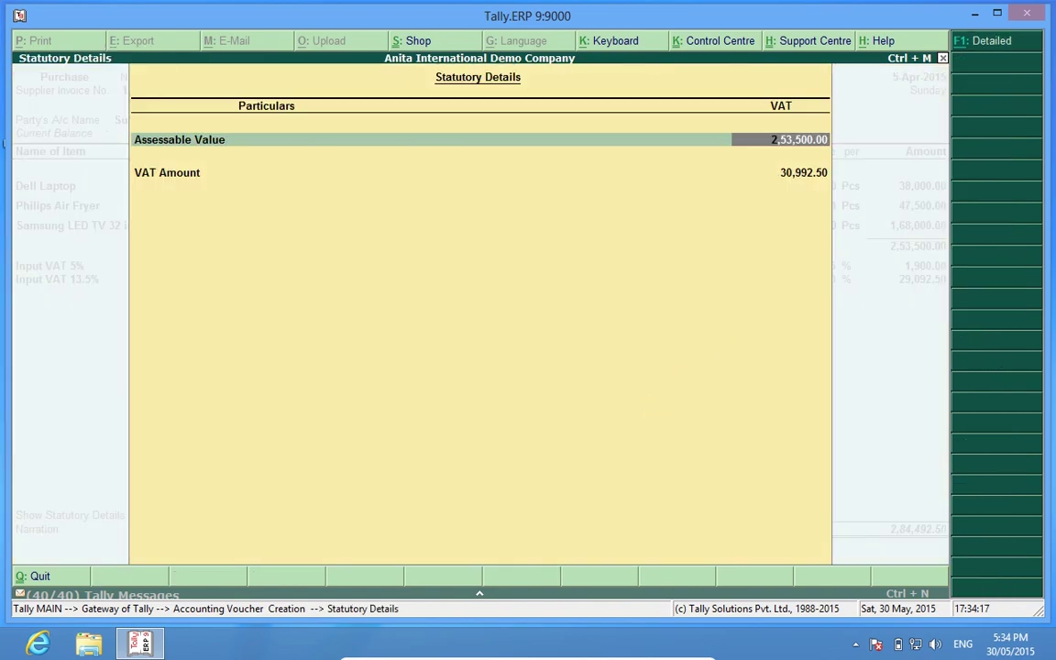
click(989, 43)
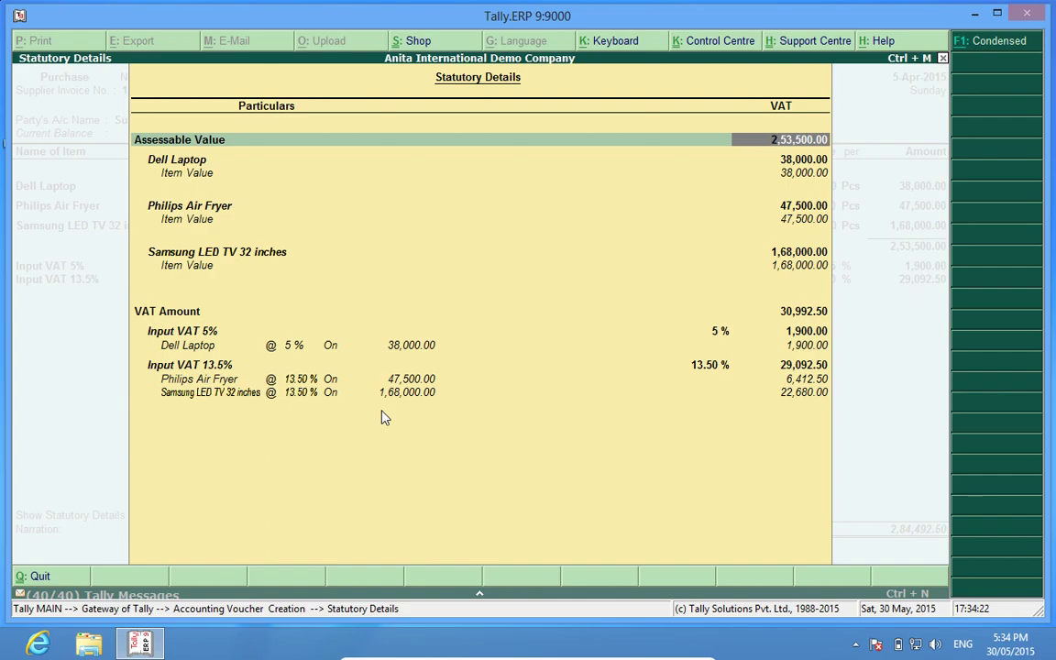
- Close the statutory details and save the purchase voucher with no narration
key(Escape)
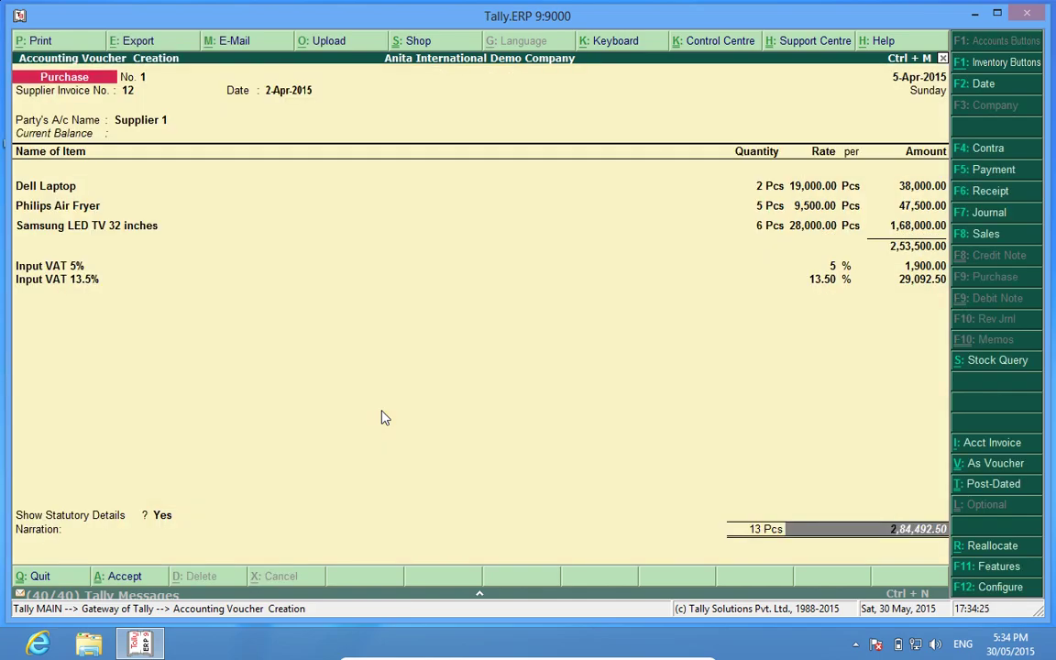
key(Return)
key(Return)
key(Return)
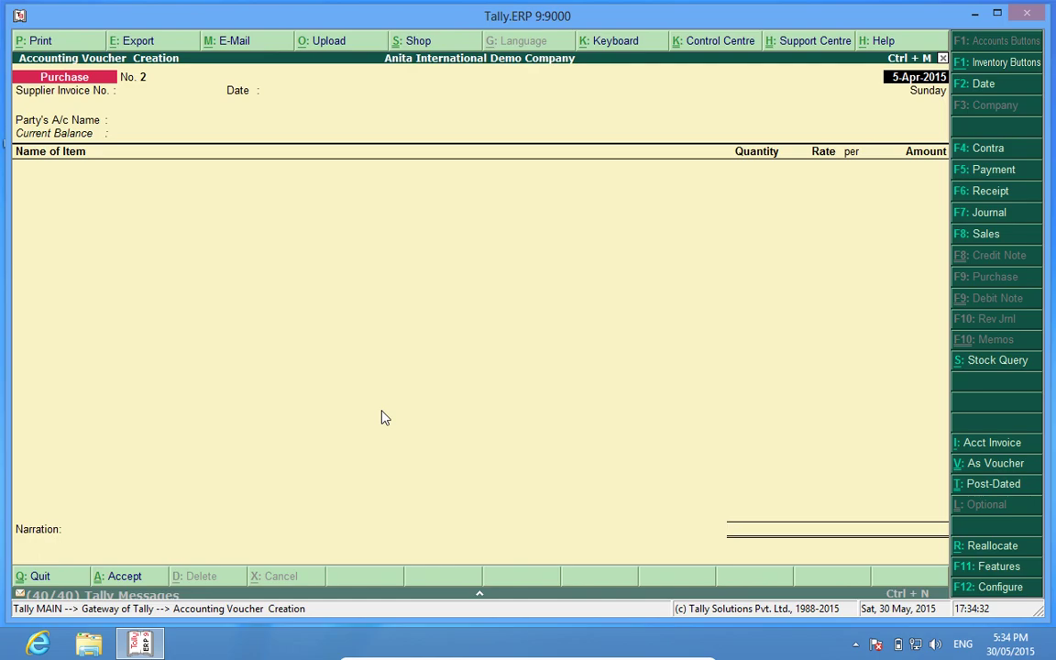
- Start a sales voucher with Customer 1 as the party and accept the default party details
click(999, 240)
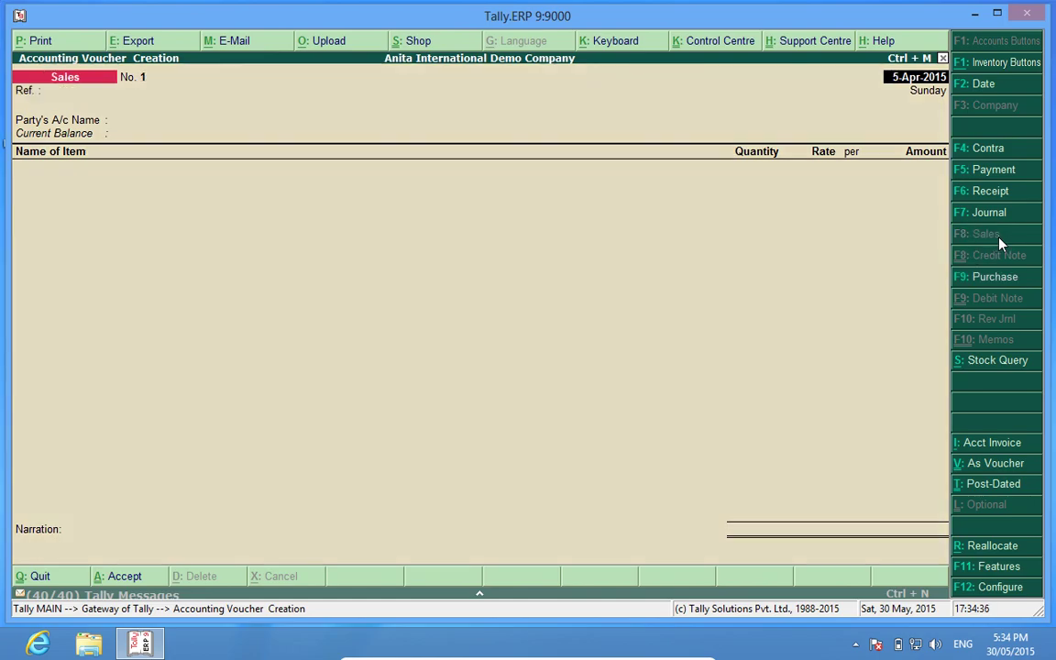
key(Return)
key(Down)
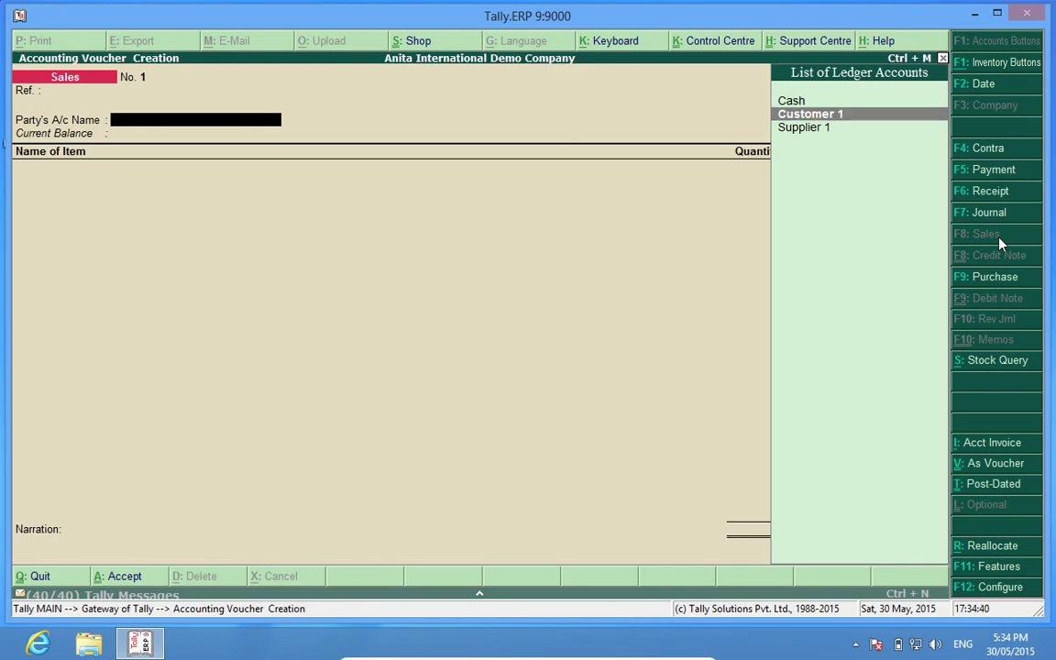
key(Return)
key(Return)
key(Return)
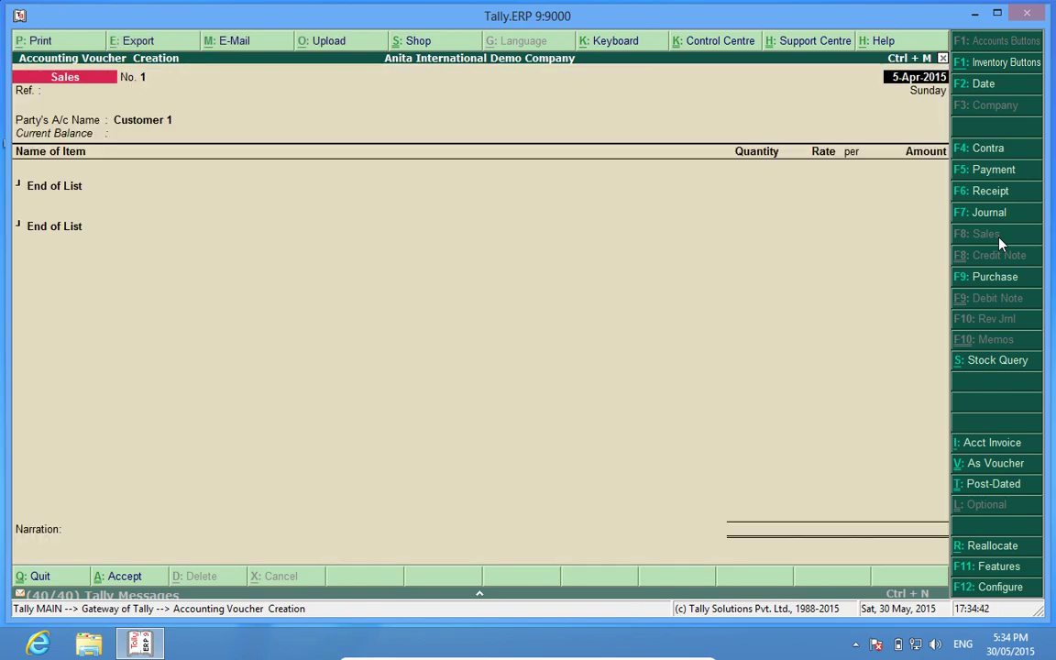
key(BackSpace)
key(Return)
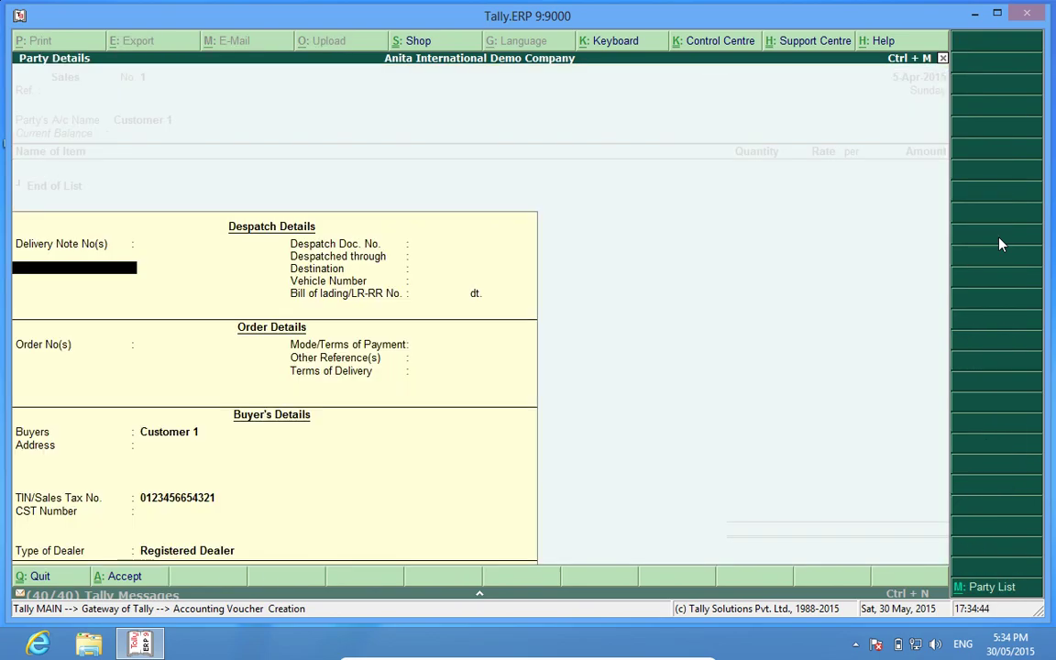
key(ctrl+a)
- Add 1 Pcs of Dell Laptop at the default rate, allocated to Sales A/c 5%, and close the item list
key(Down)
key(Return)
key(Return)
text(1)
key(Return)
key(Return)
key(Return)
key(Return)
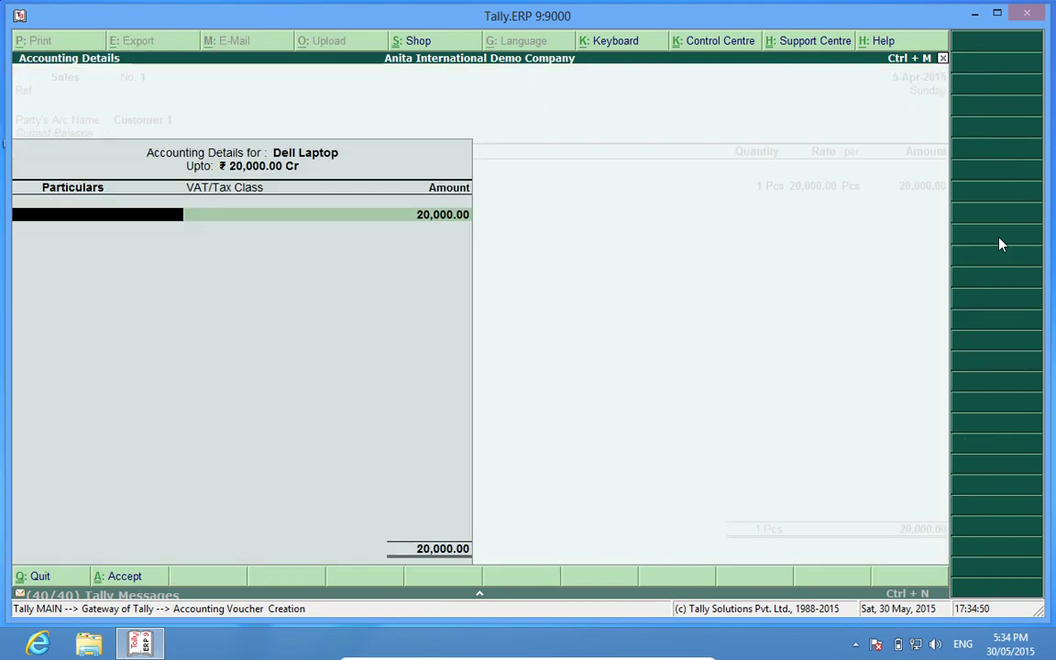
key(Down)
key(Return)
key(Return)
key(Return)
- Add the Output VAT 5% ledger with its calculated amount and save the sales voucher without statutory details or narration
text(Ou)
key(Down)
key(Down)
key(Return)
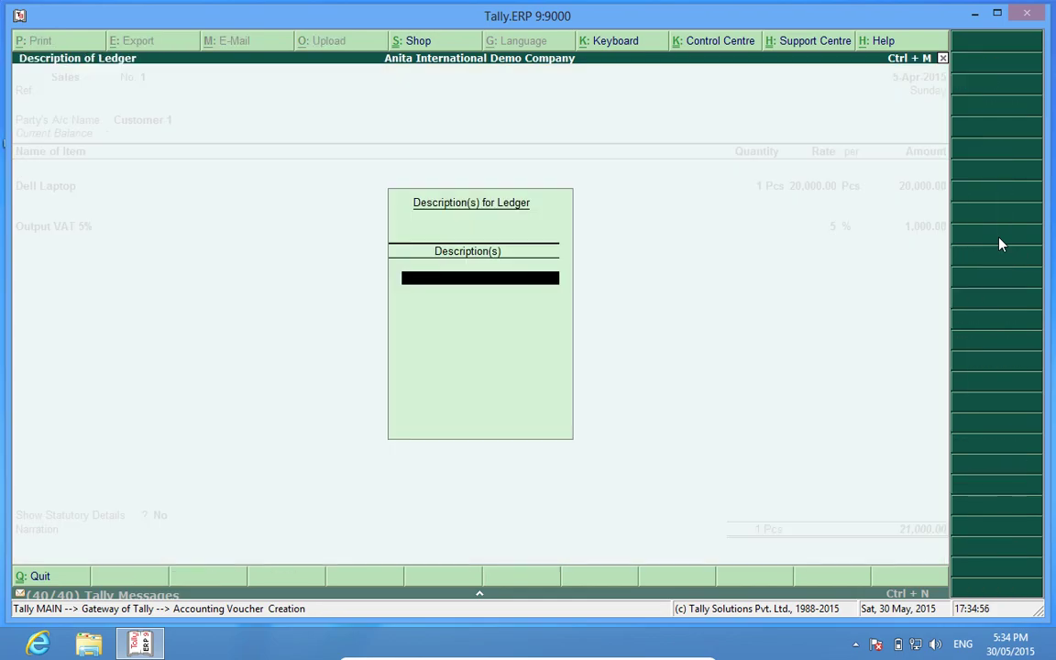
key(Return)
key(Return)
key(Return)
key(Return)
key(Return)
key(Return)
key(Return)
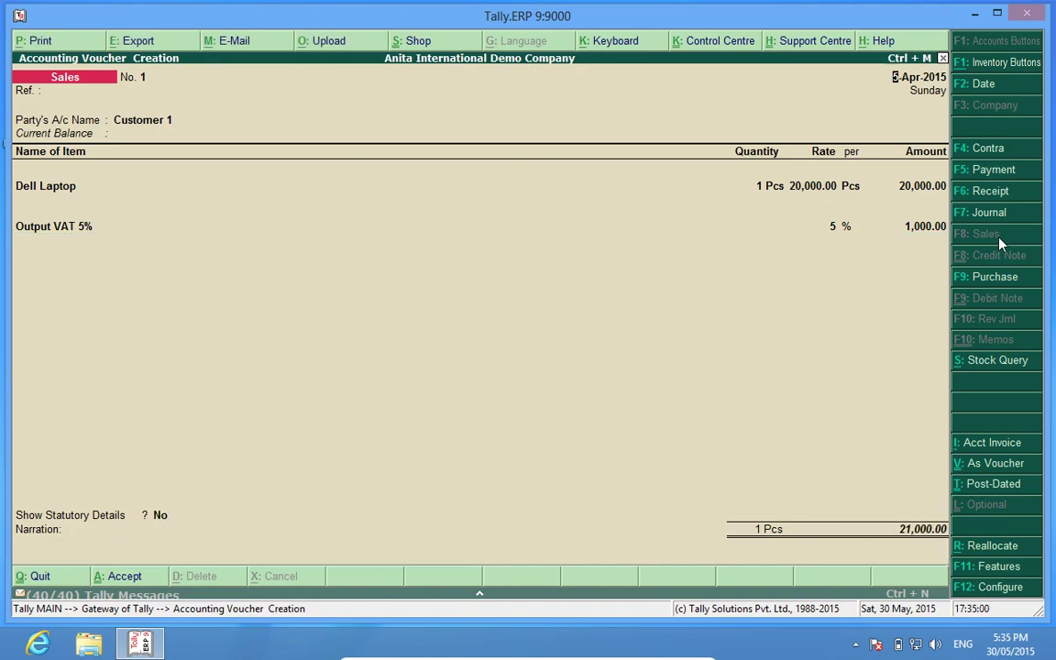
- Set the new sales voucher's date to 8-Apr-2015 and leave its reference blank
key(F2)
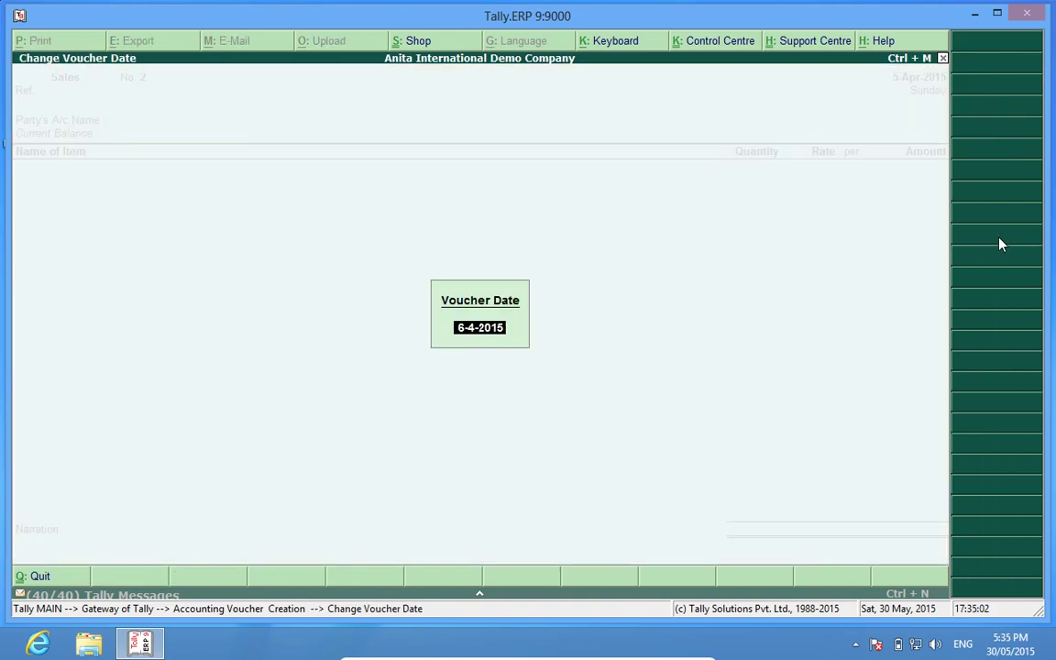
text(8)
key(Return)
key(Return)
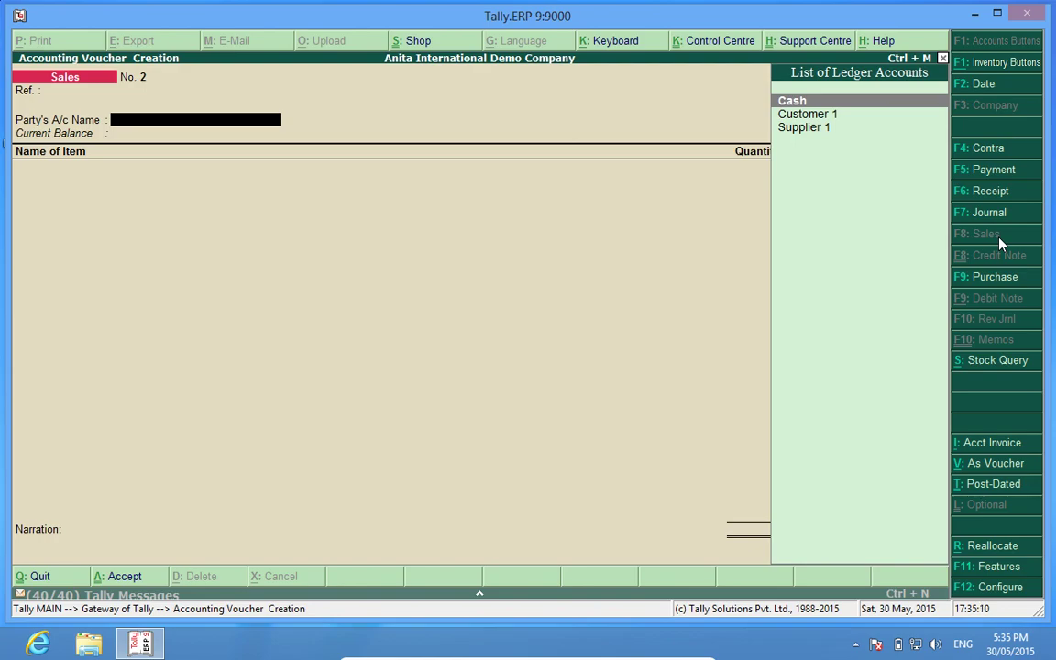
- Create a party ledger named Customer 2 under Sundry Debtors from within the voucher and accept its party details
key(alt+c)
text(Cu)
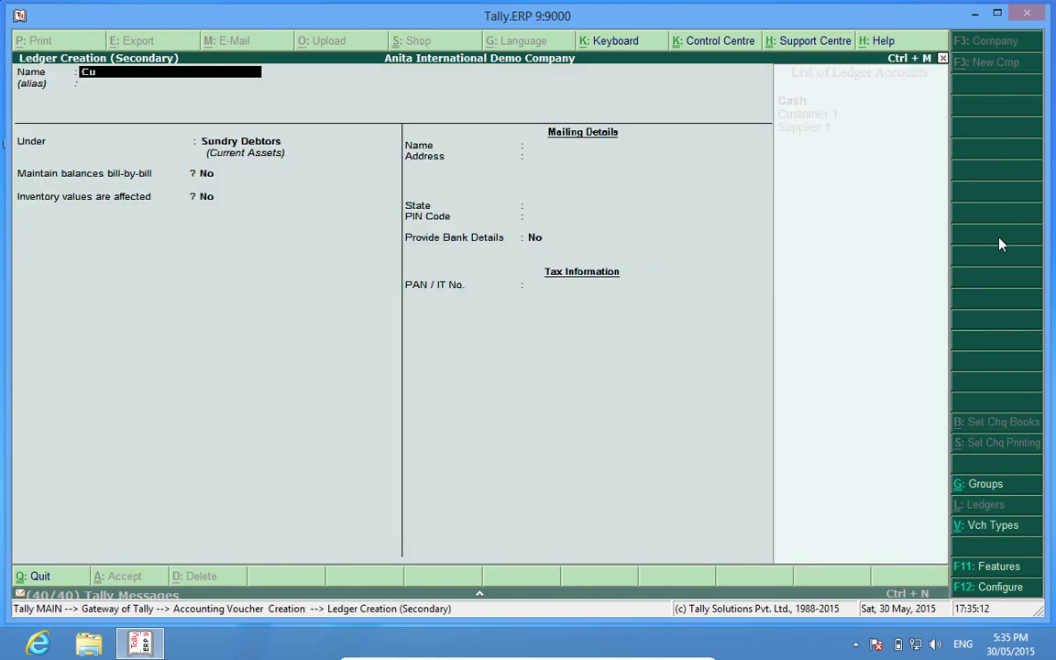
text(stomer 2)
key(Return)
key(Return)
key(Return)
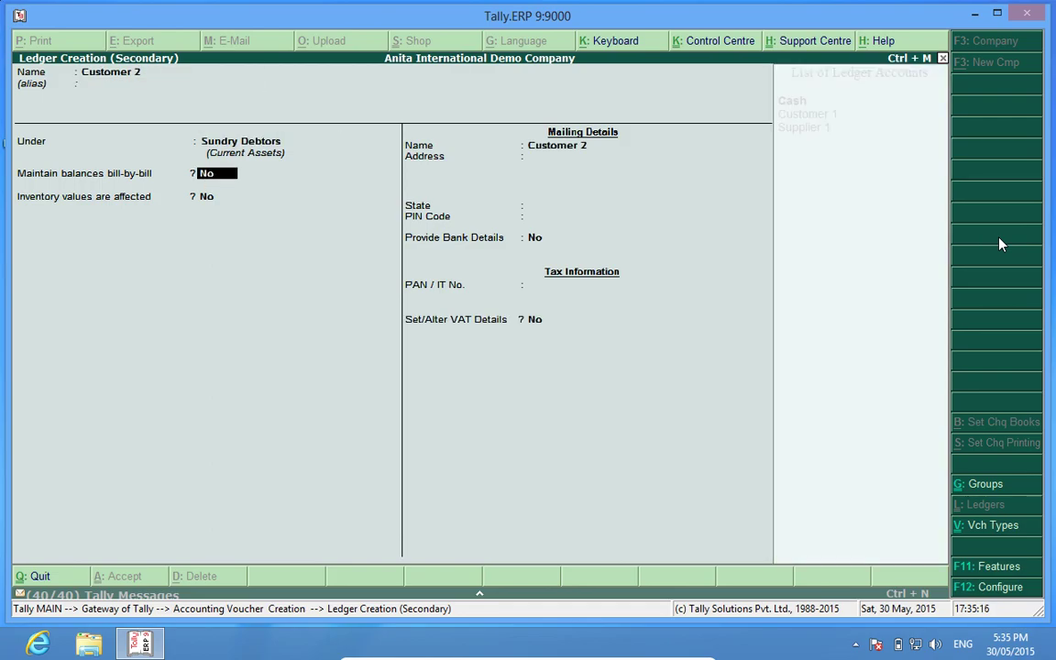
key(ctrl+a)
key(Return)
key(ctrl+a)
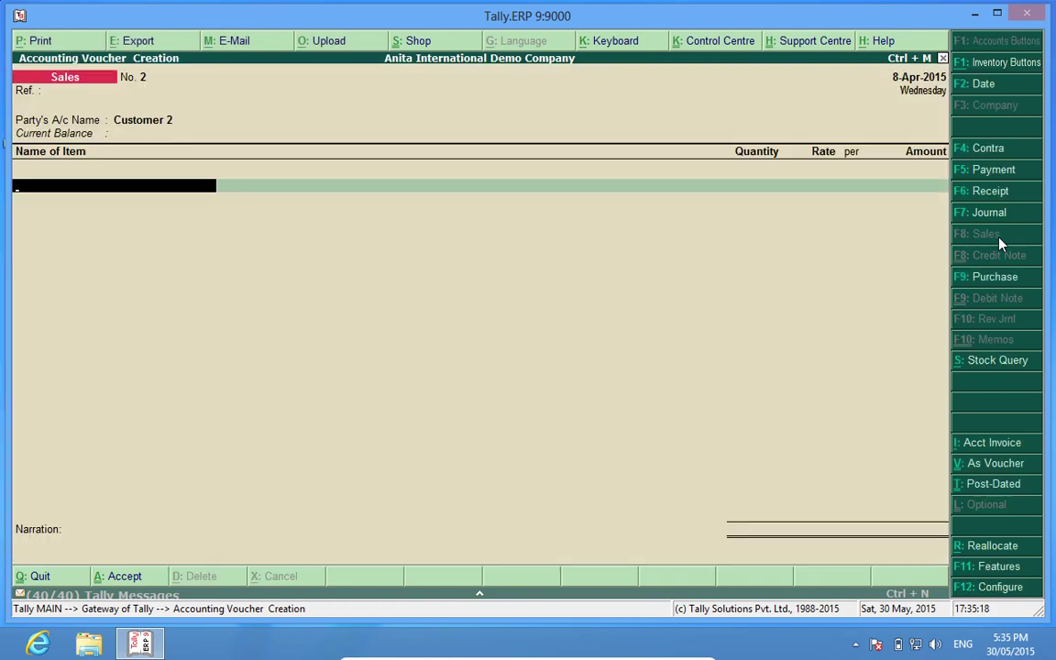
- Add 1 Pcs of Philips Air Fryer at the default rate, allocated to Sales A/c 13.5%
key(Down)
key(Down)
key(Return)
key(Return)
text(1)
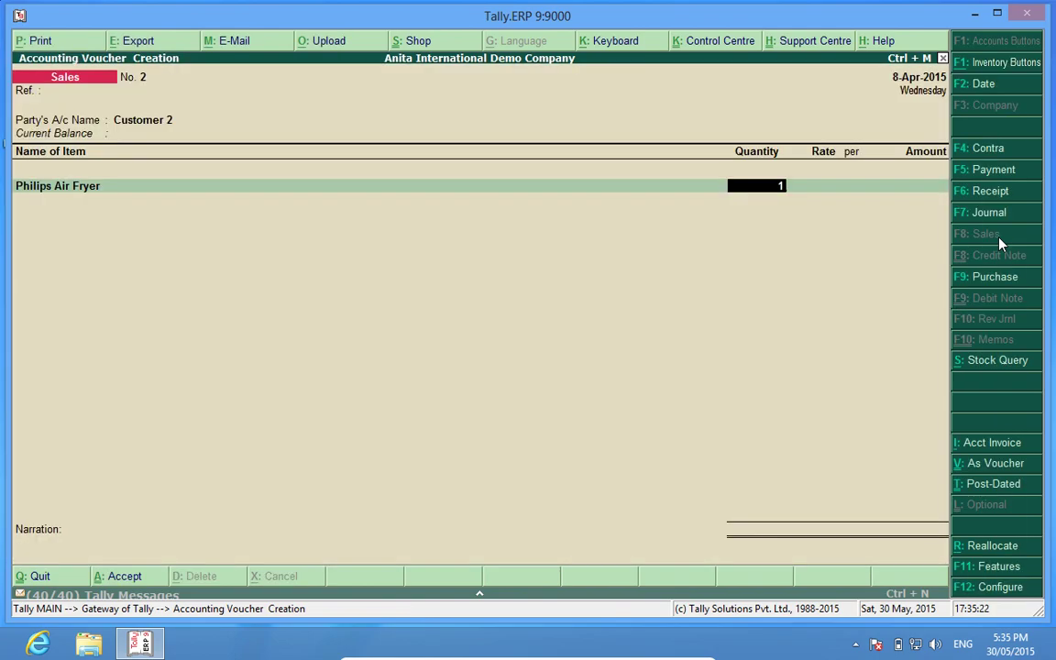
key(Return)
key(Return)
key(Return)
key(Return)
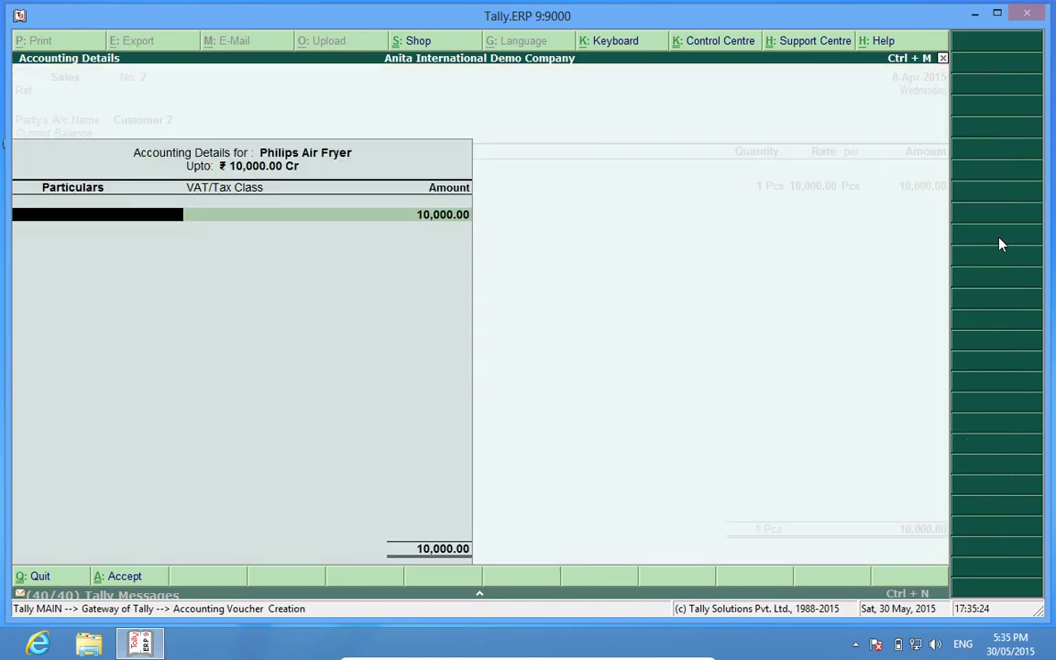
key(Down)
key(Up)
key(Return)
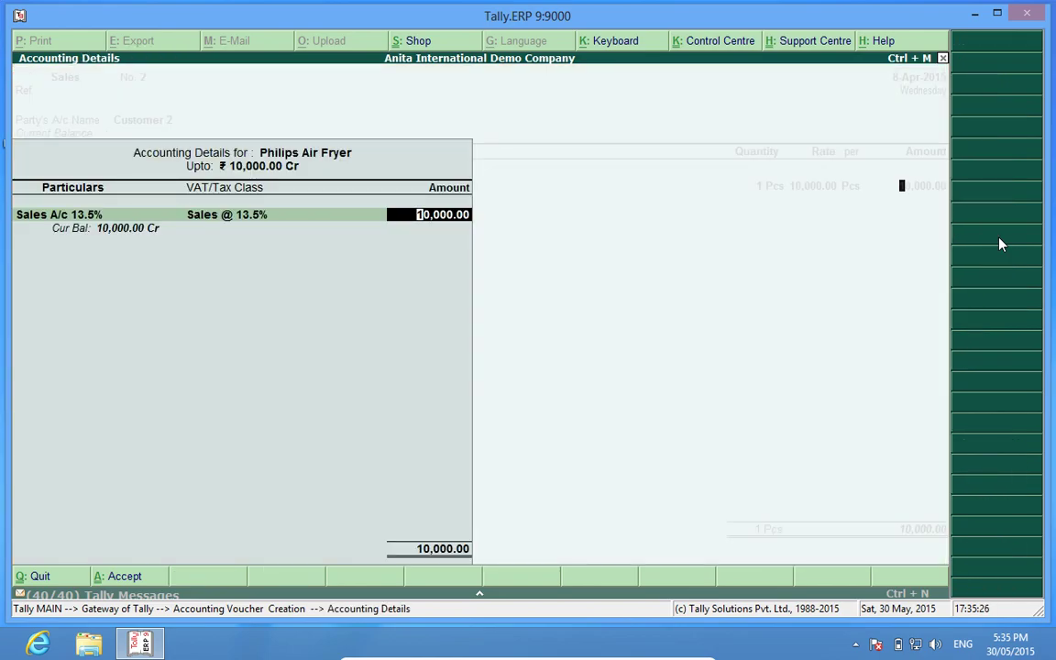
key(Return)
- Add 1 Pcs of Samsung LED TV 32 inches at the default rate, allocated to Sales A/c 13.5%, and close the item list
key(Down)
key(Down)
key(Down)
key(Return)
key(Return)
text(1)
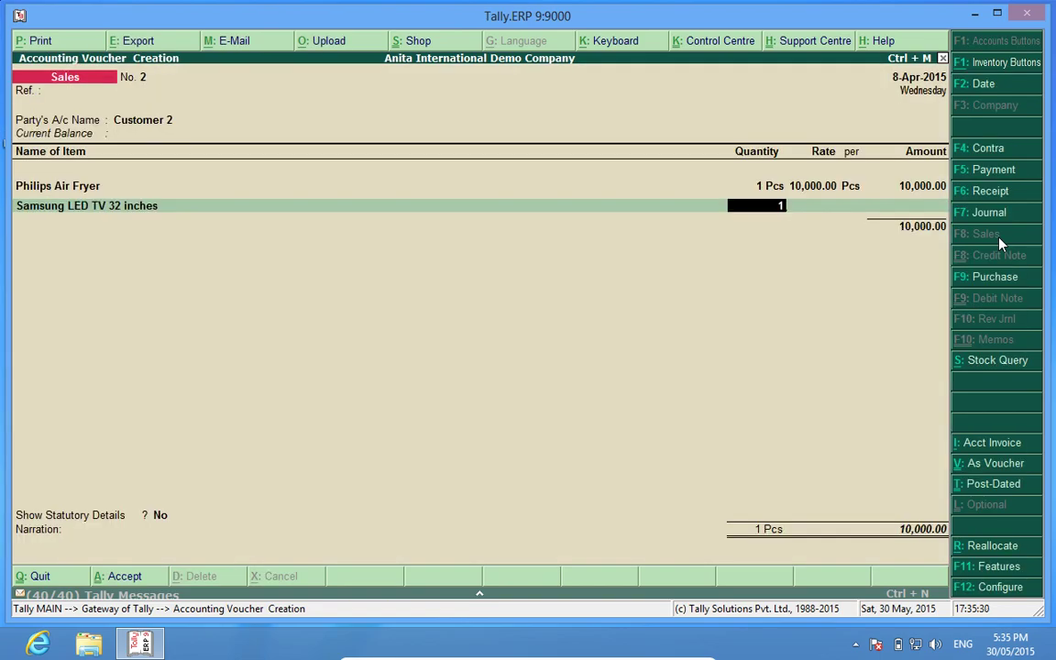
key(Return)
key(Return)
key(Return)
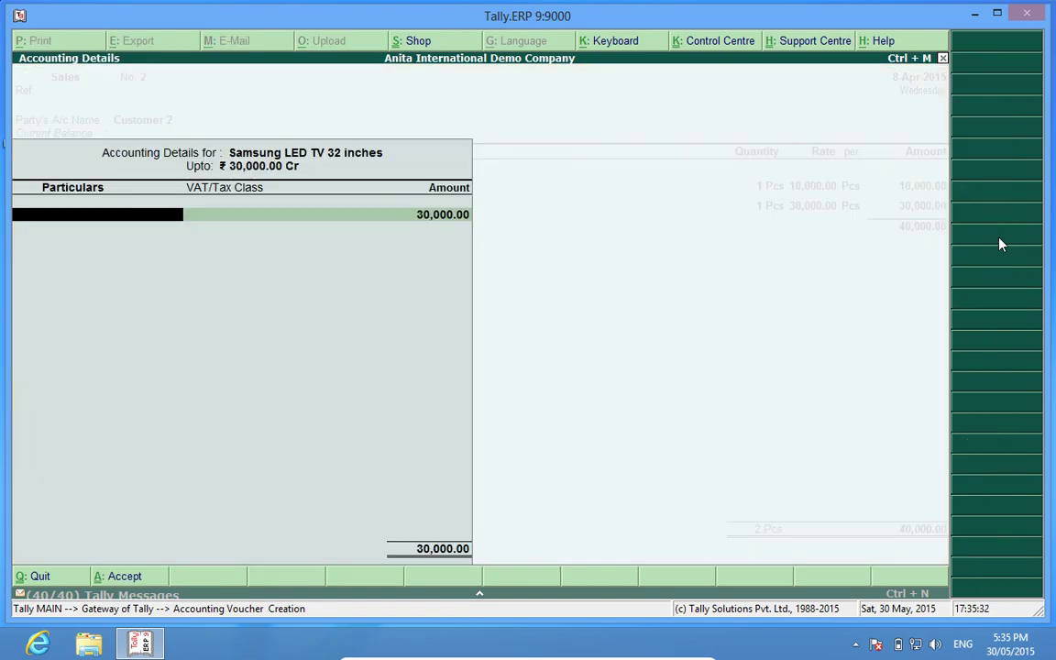
key(Down)
key(Up)
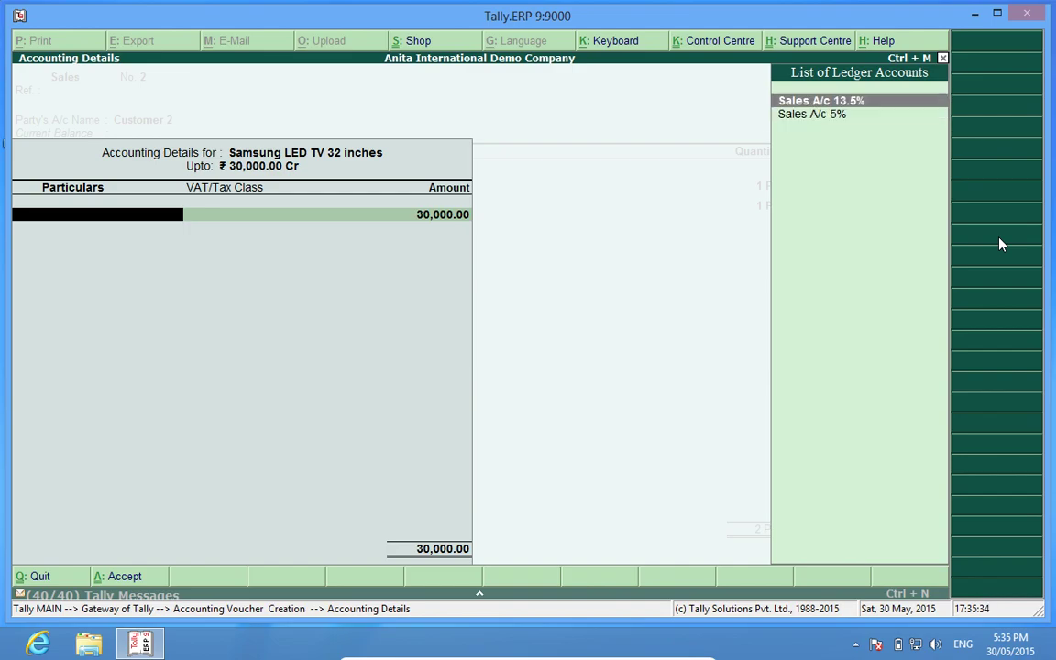
key(Return)
key(Return)
- Add the Output VAT 13.5% ledger with its calculated amount and save the sales voucher for Customer 2
text(Ou)
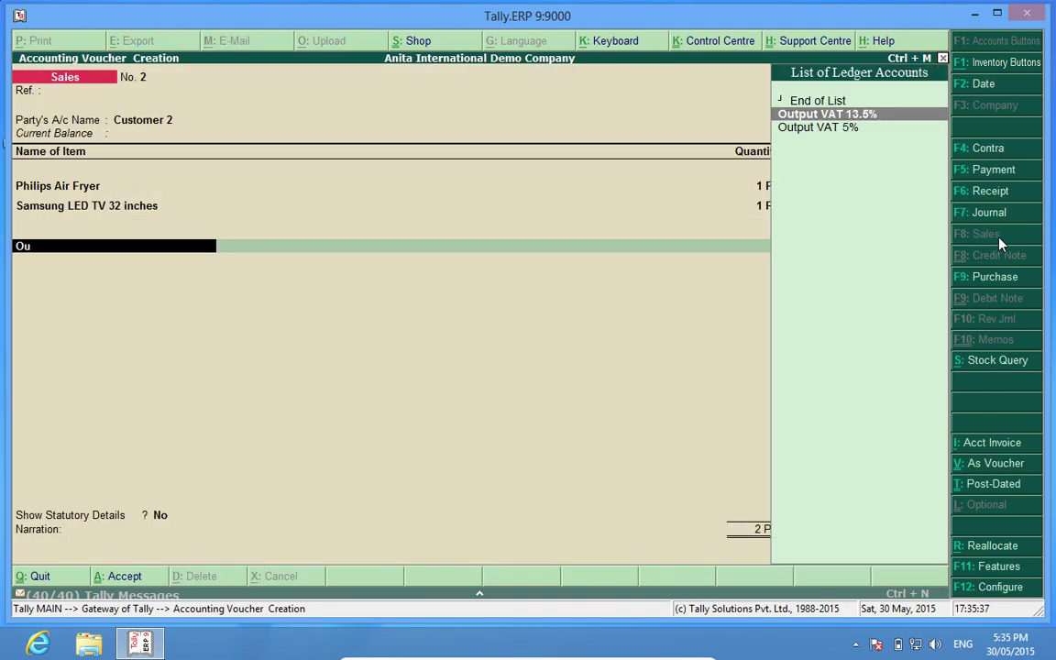
key(Return)
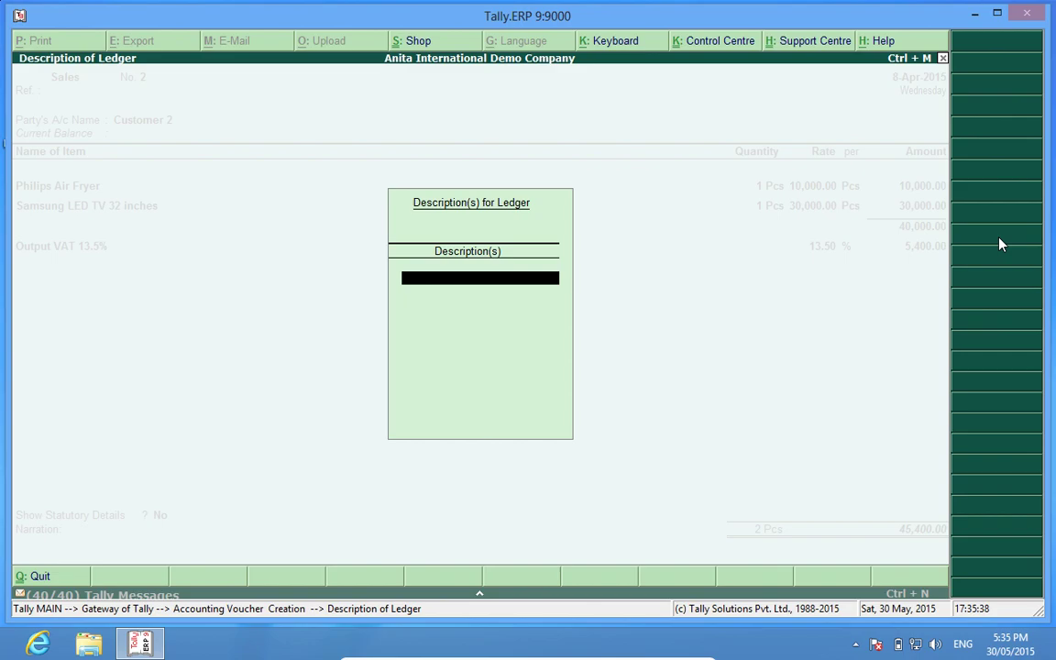
key(Return)
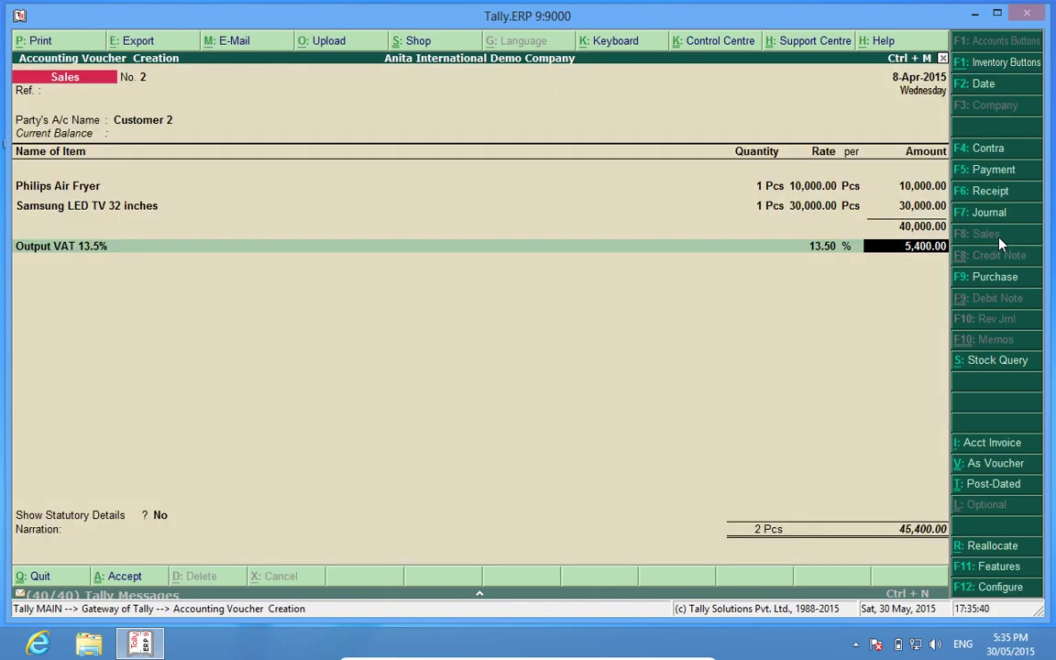
key(Return)
key(Return)
key(Return)
key(Return)
key(Return)
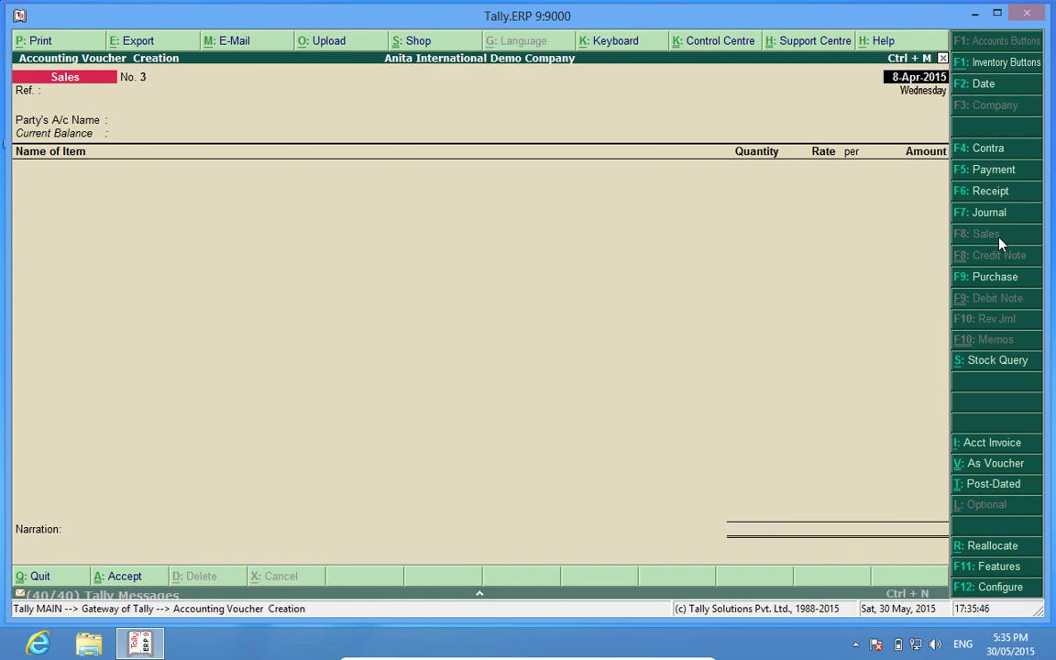
- Set the date of the third sales voucher to 13-Apr-2015
key(F2)
text(13)
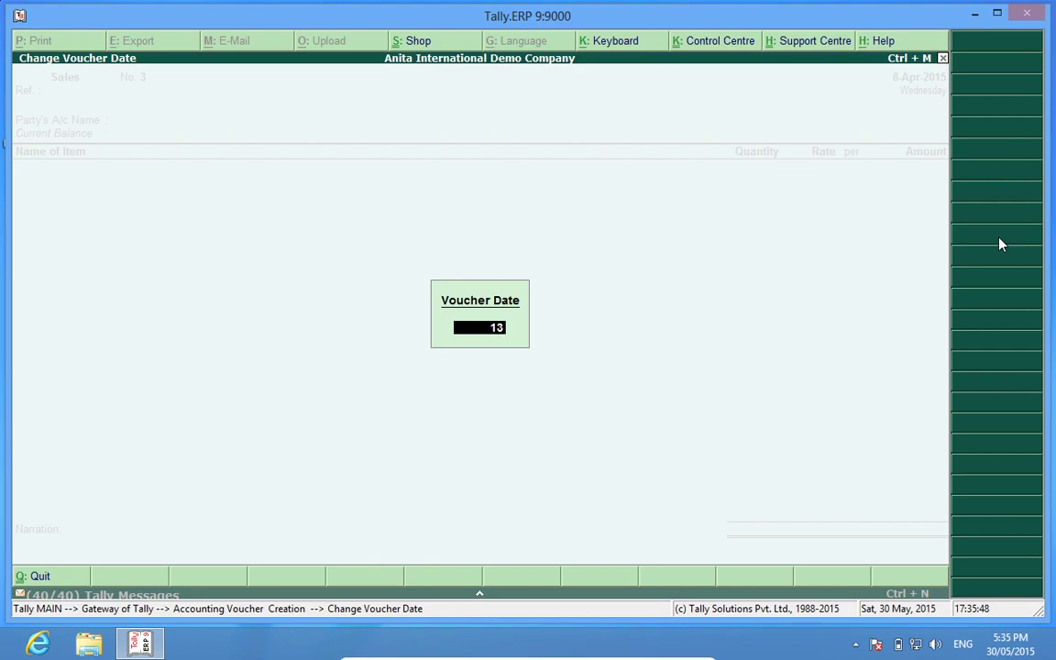
key(Return)
key(Return)
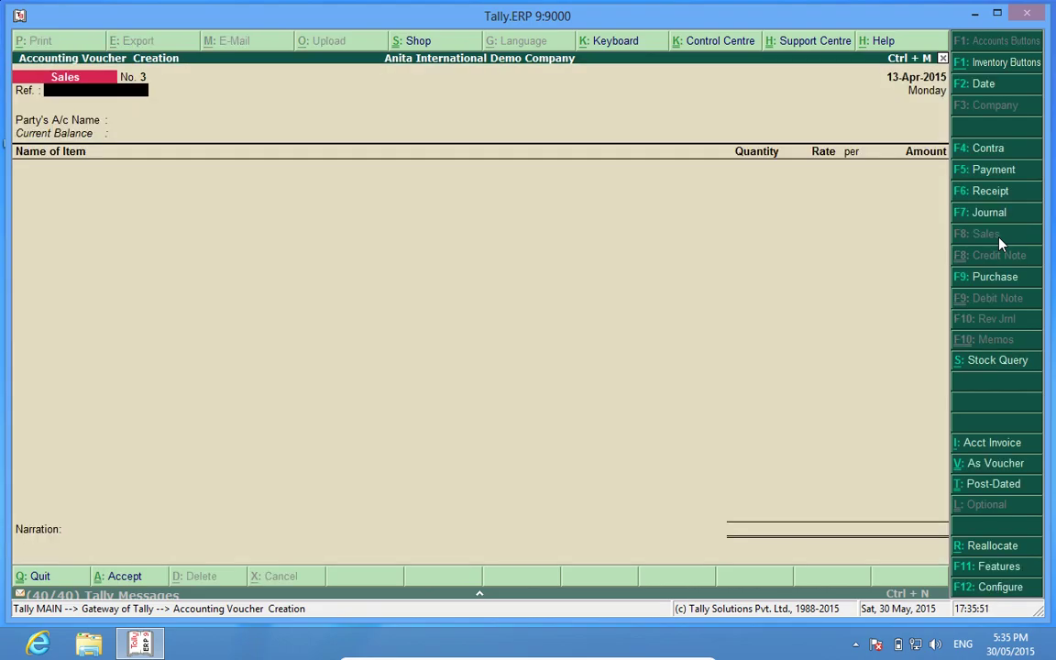
- Leave the reference blank, choose Customer 1 as the party and accept the default party details
key(Return)
key(Down)
key(Down)
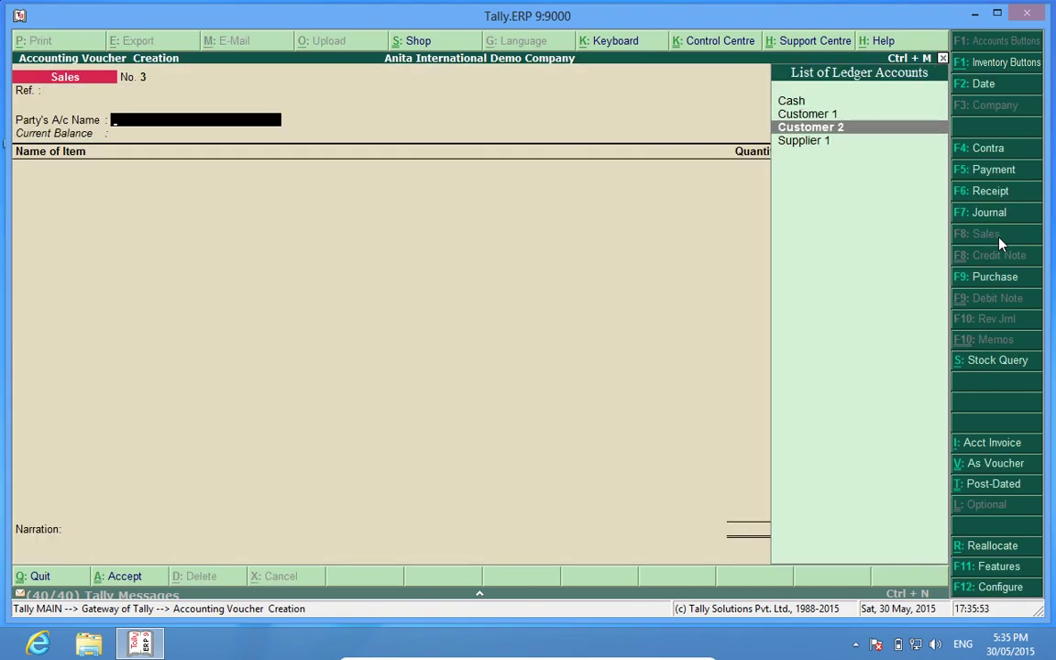
key(Up)
key(Return)
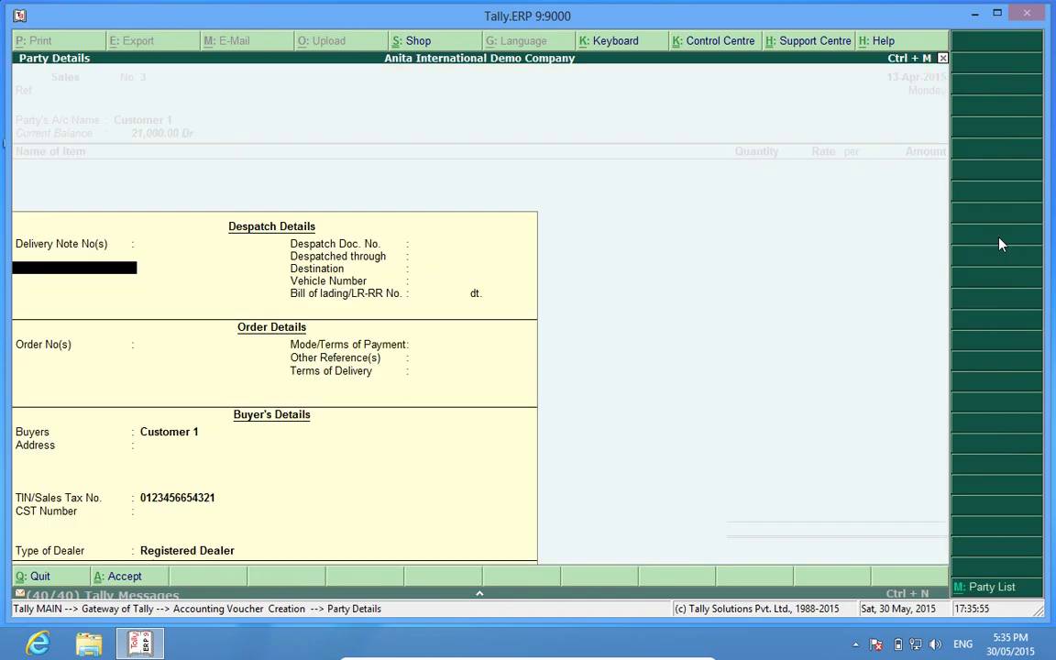
key(ctrl+a)
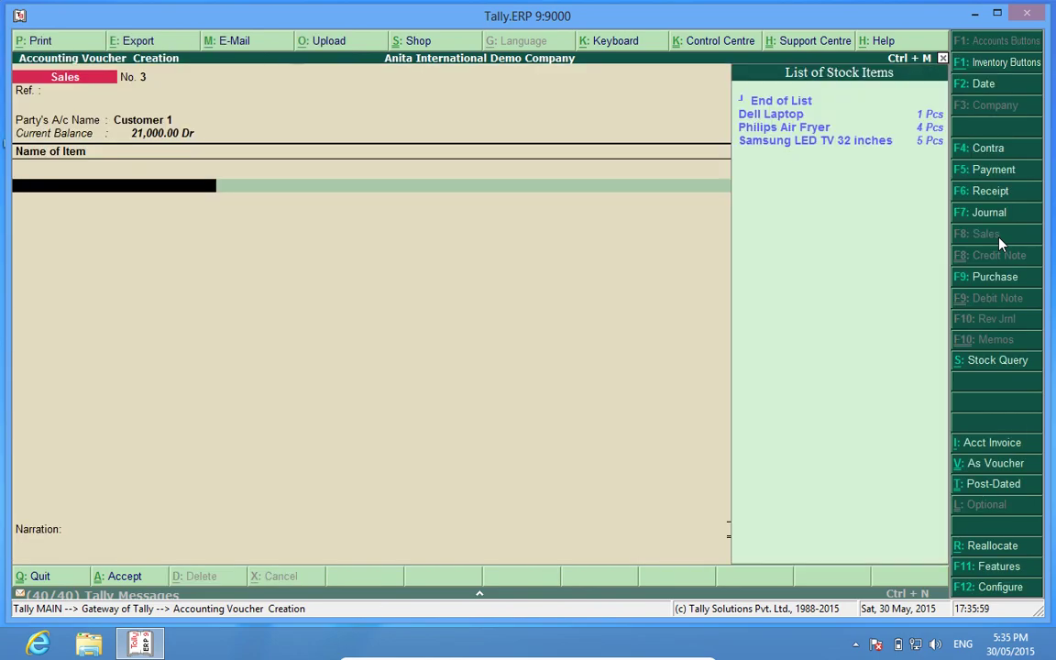
- Add 1 Pcs of Samsung LED TV 32 inches as the only item, at the default rate and allocated to Sales A/c 13.5%
key(Down)
key(Down)
key(Down)
key(Return)
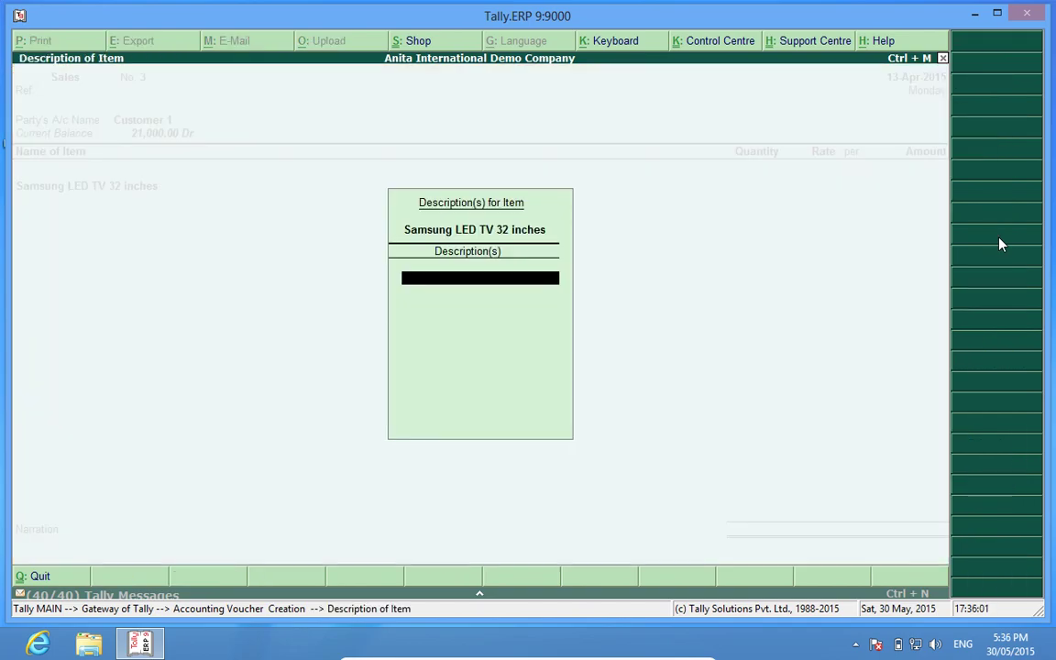
key(Return)
text(1)
key(Return)
key(Return)
key(Return)
key(Return)
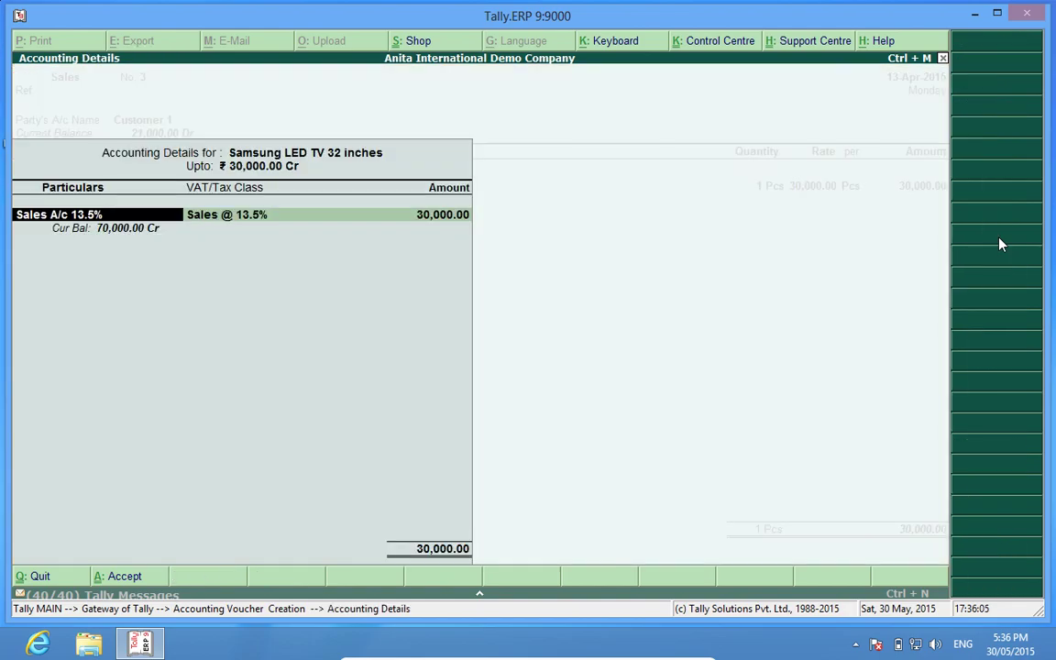
key(Return)
key(Return)
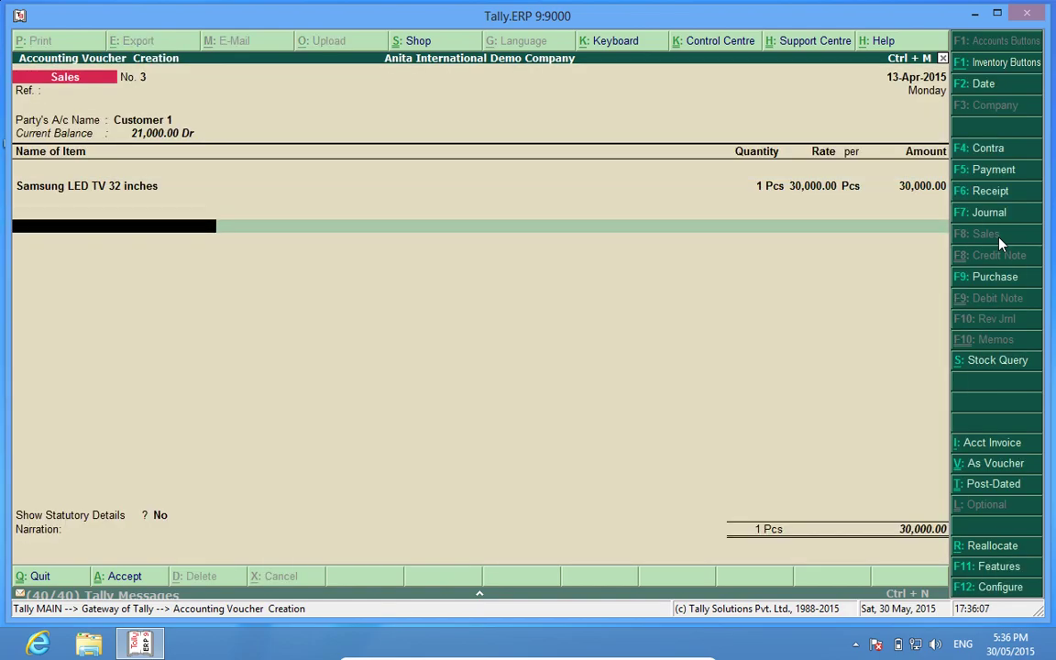
- Add the Output VAT 13.5% ledger with its calculated amount and save the third sales voucher
text(Ou)
key(Return)
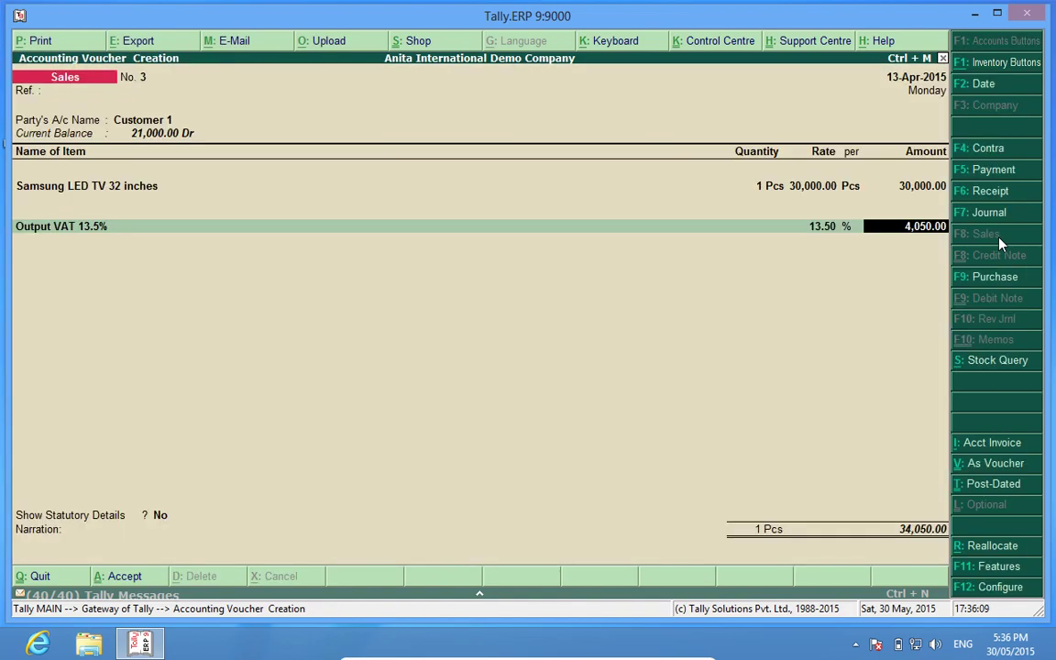
key(Return)
key(Return)
key(Return)
key(Return)
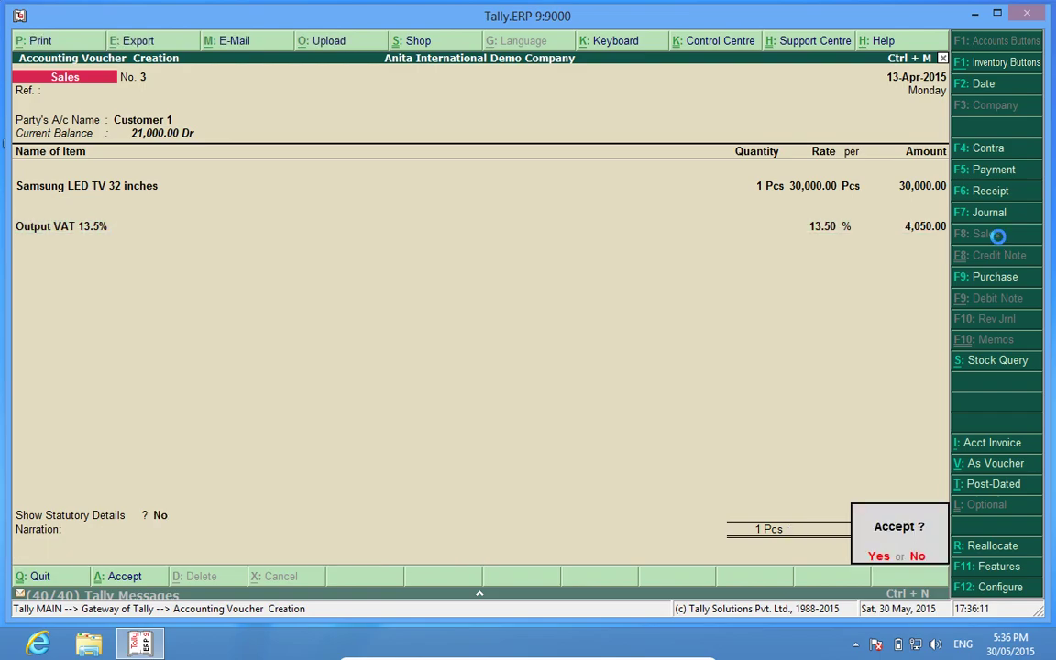
key(Return)
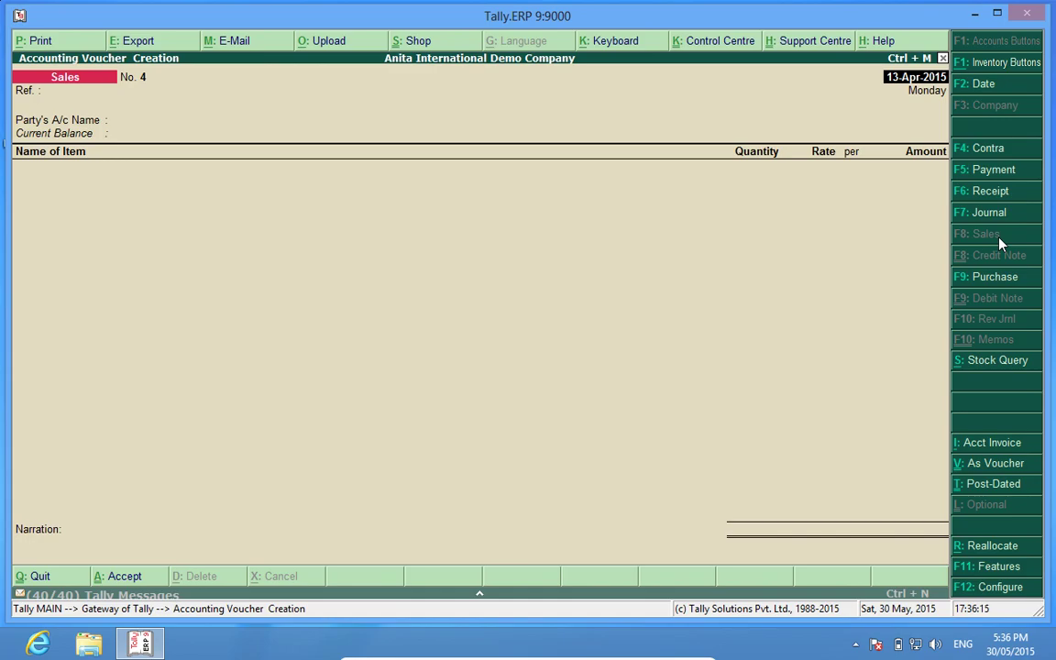
- Leave voucher entry and examine the closing stock of the Dell, Philips and Samsung groups in the Stock Summary
key(Escape)
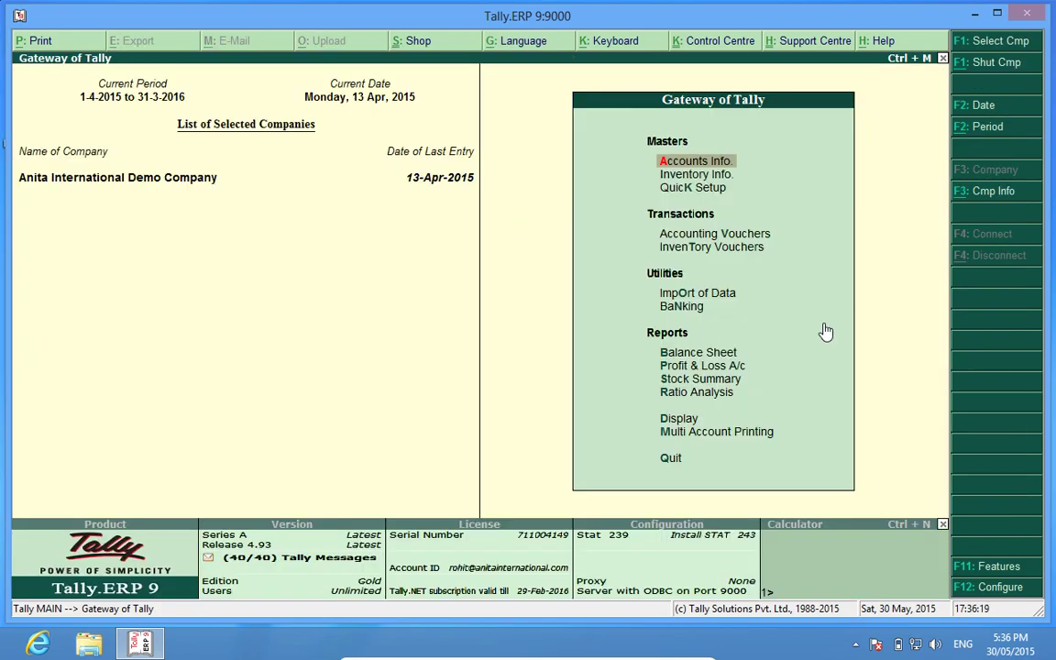
click(706, 386)
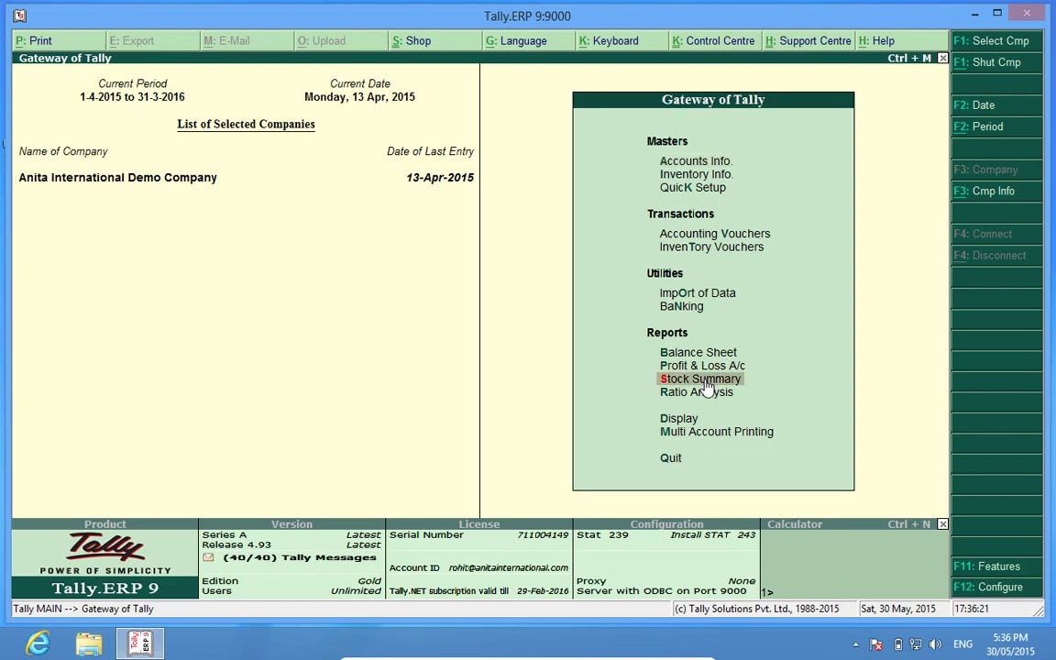
click(707, 383)
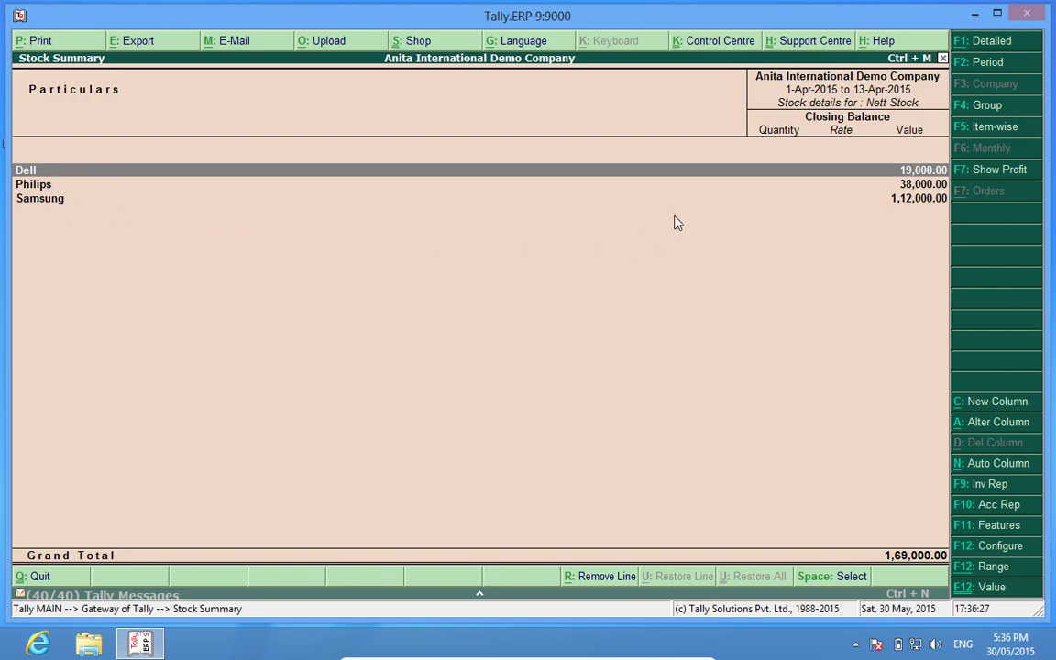
key(Return)
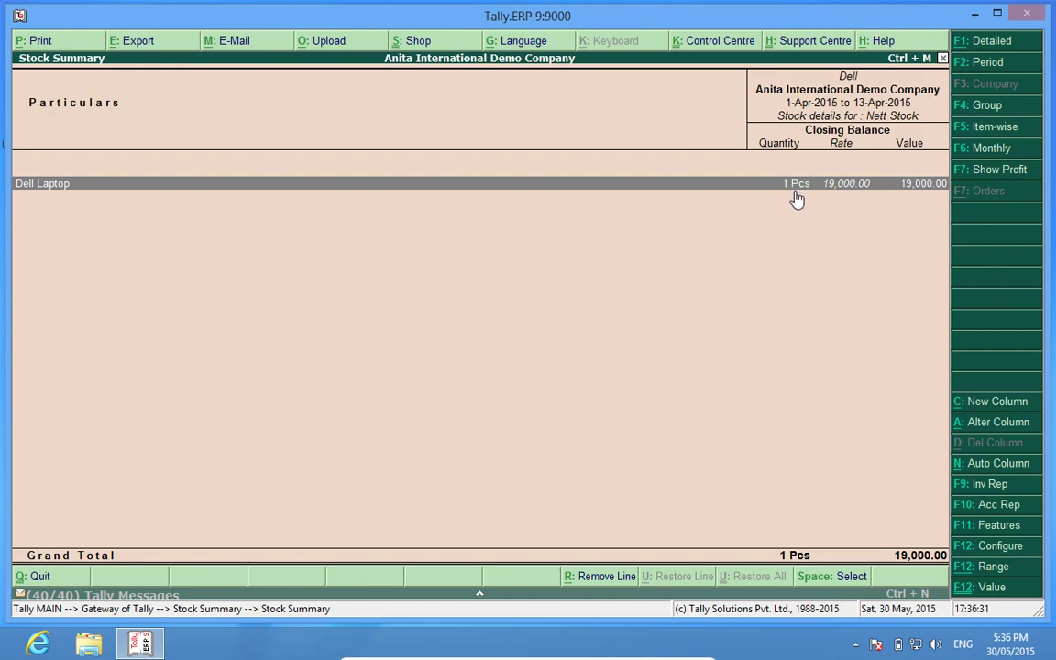
key(Escape)
key(Down)
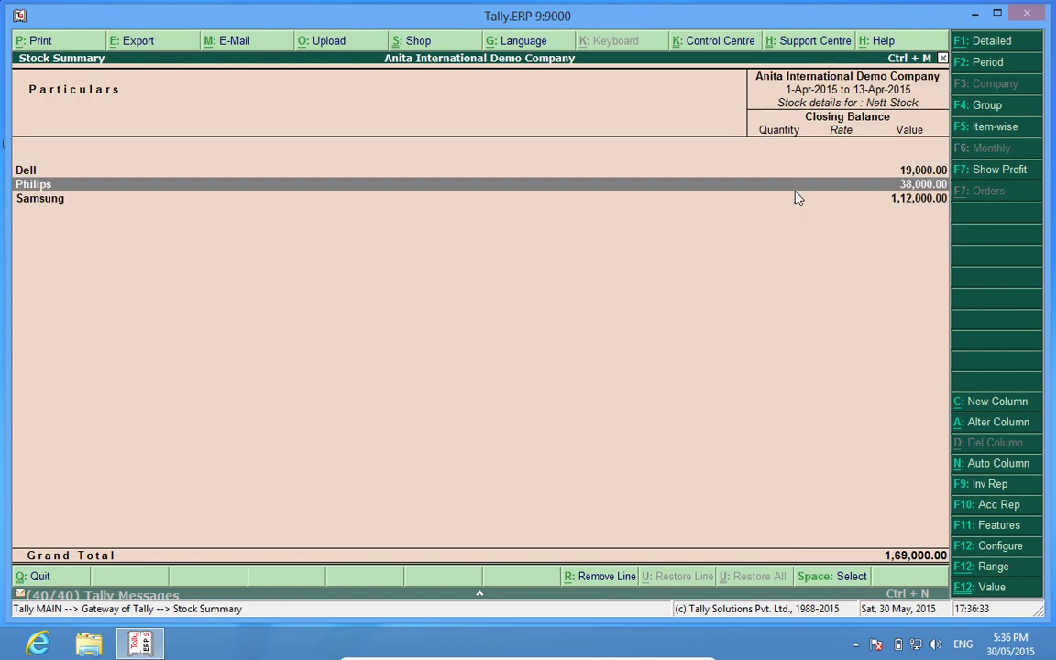
key(Return)
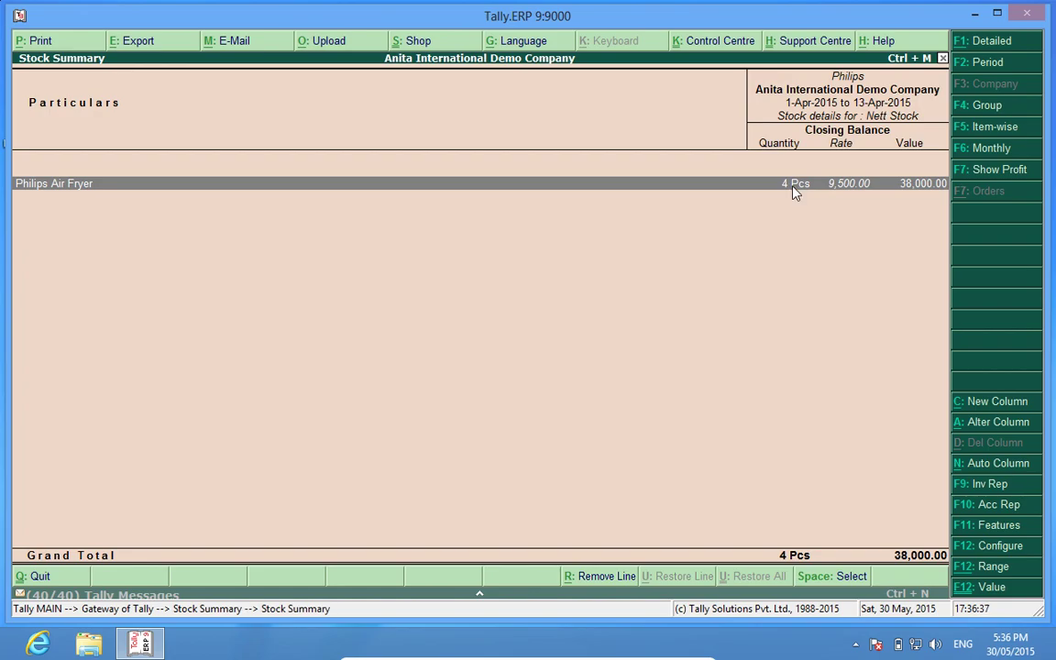
key(Escape)
key(Down)
key(Return)
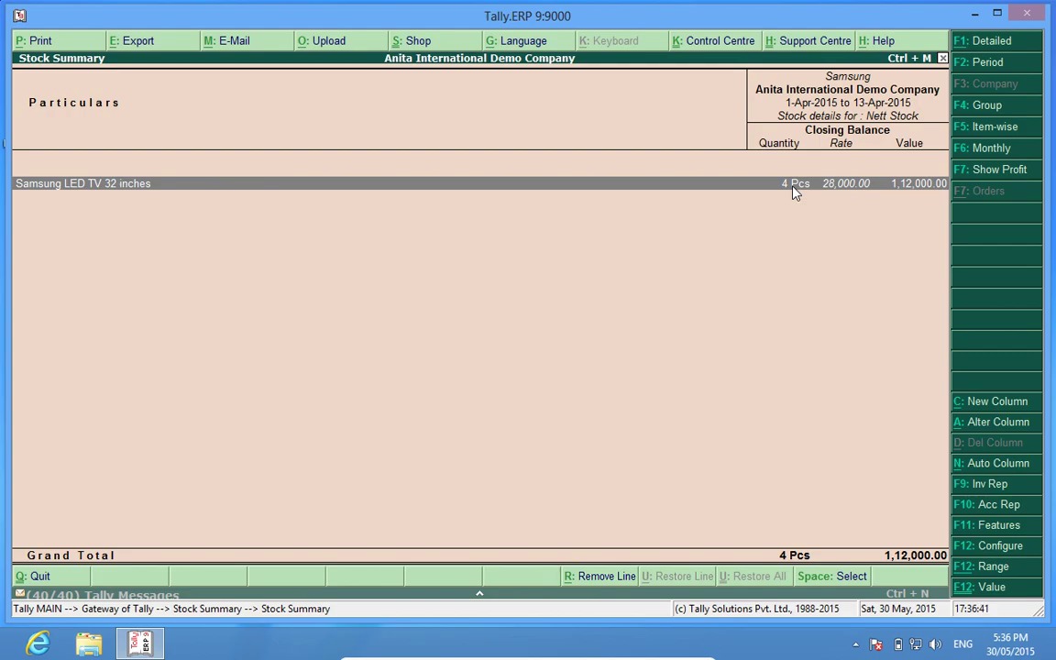
key(Escape)
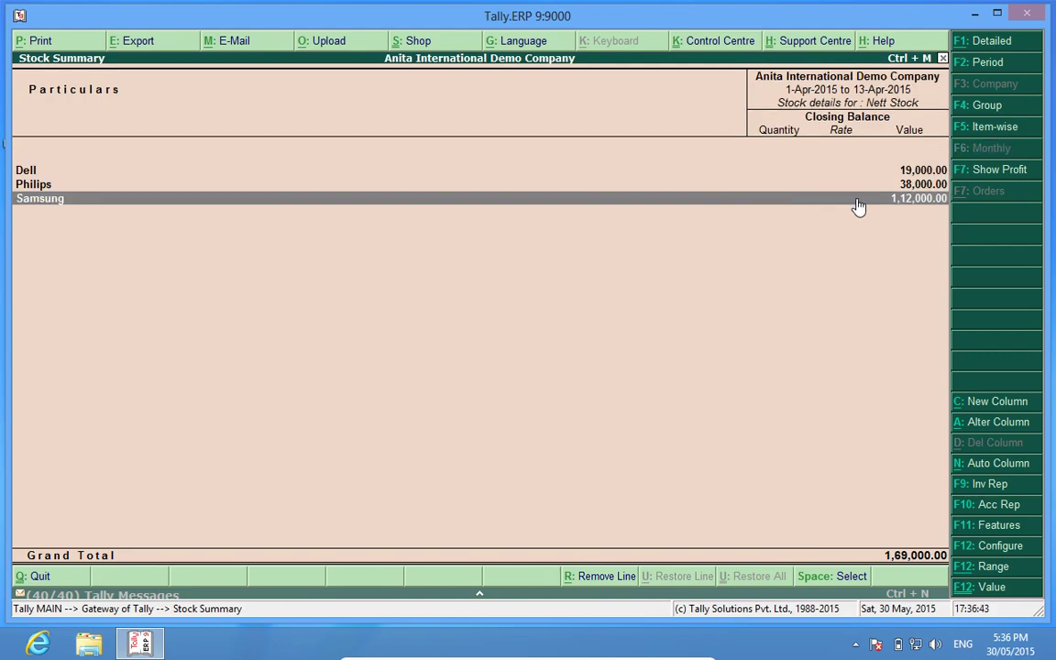
- Show the Stock Summary item-wise with opening balance, goods inwards and goods outwards enabled, review it and return to the Gateway of Tally
click(985, 130)
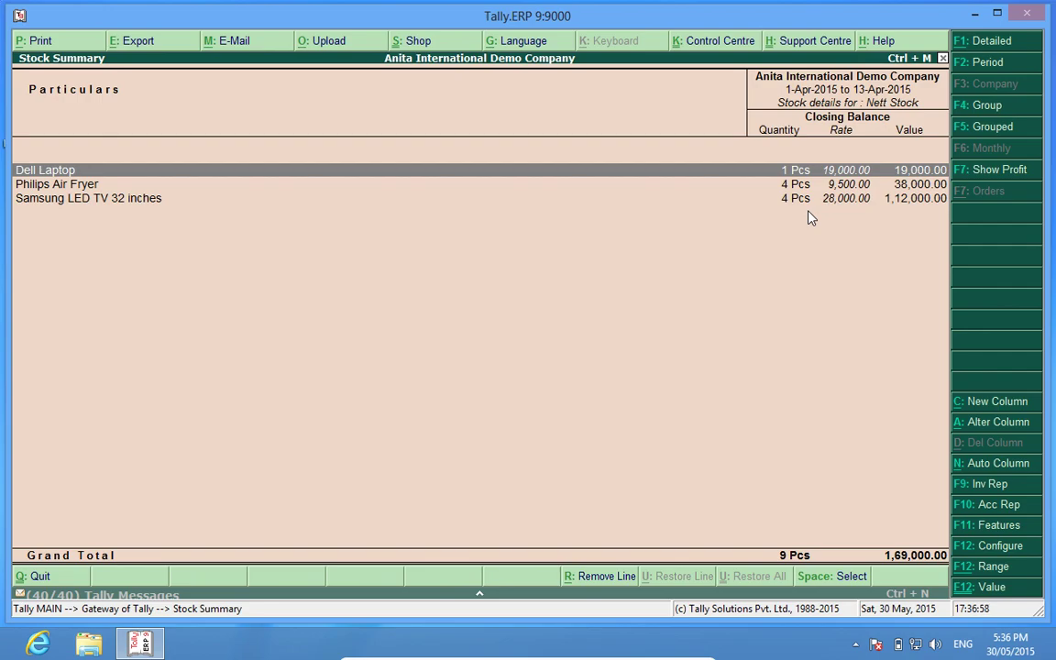
click(991, 550)
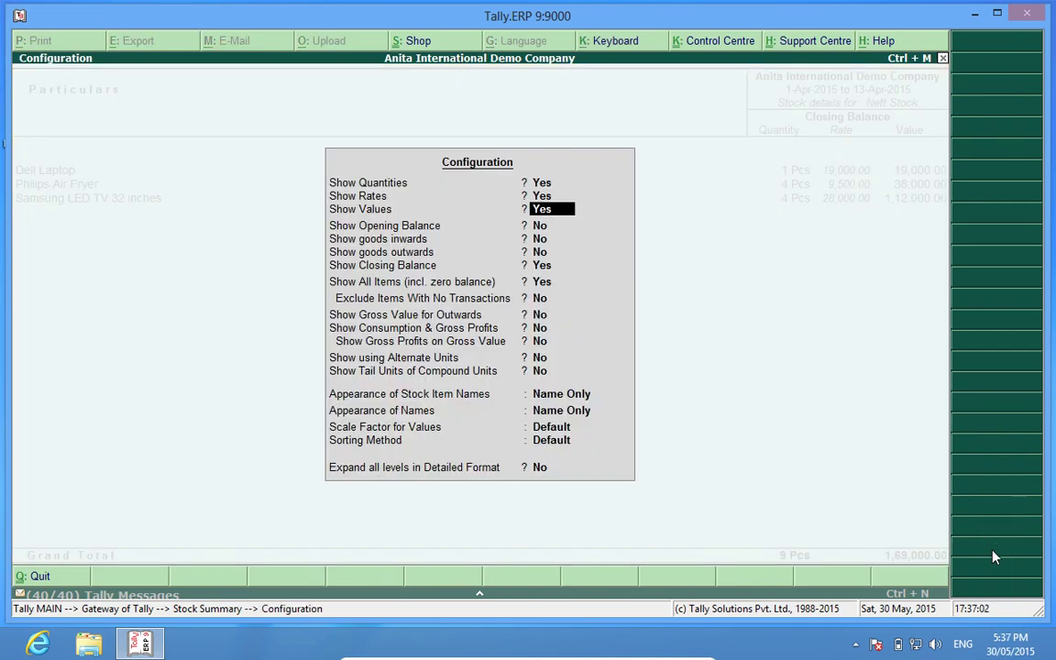
key(Return)
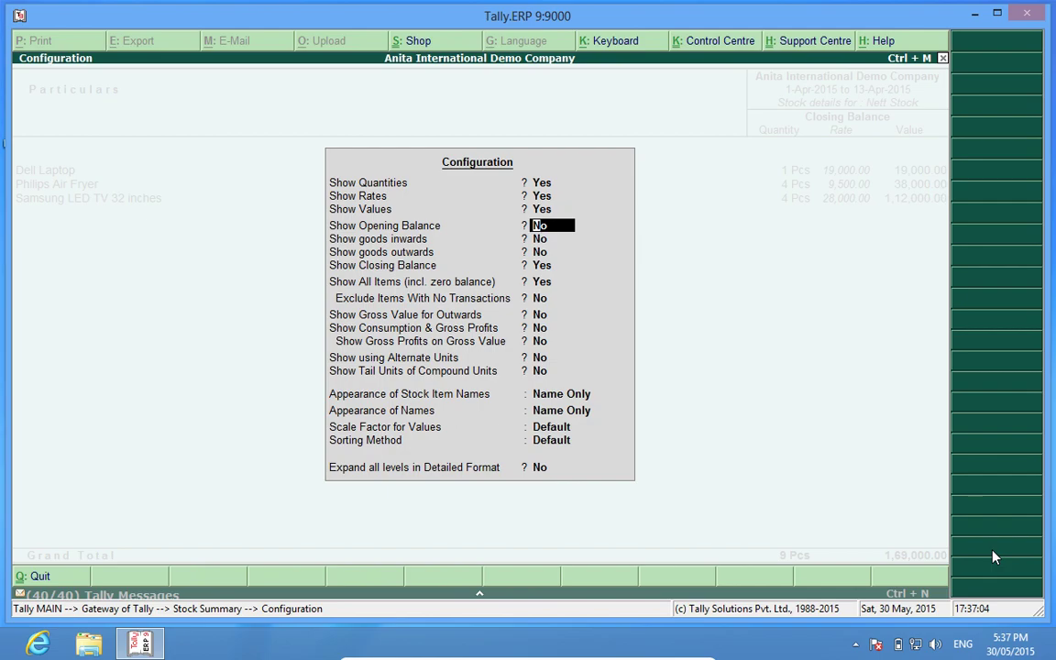
key(y)
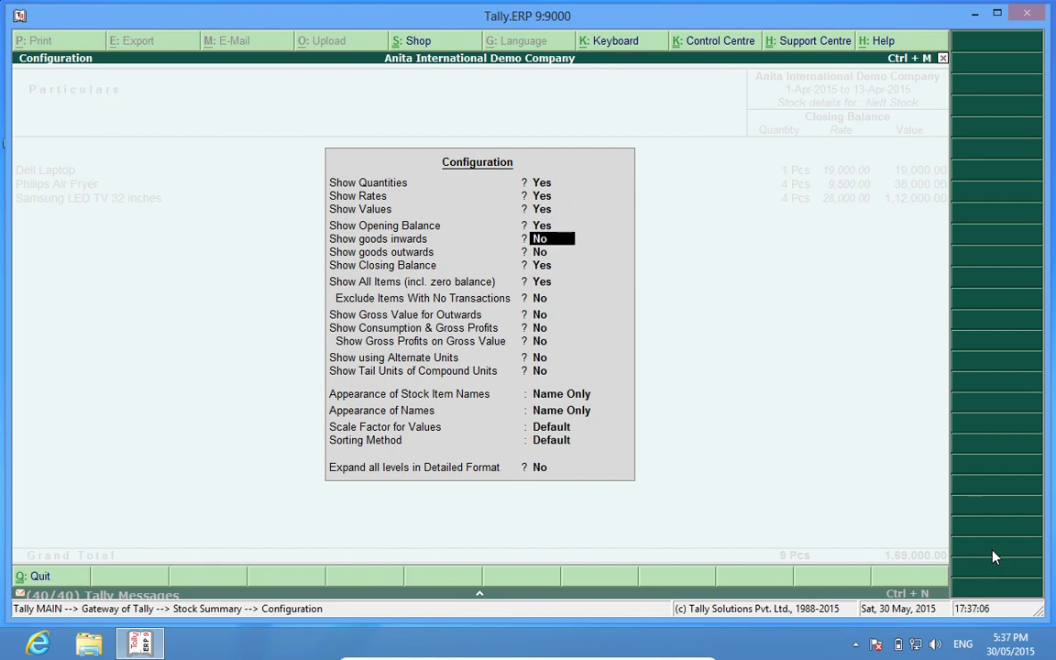
key(y)
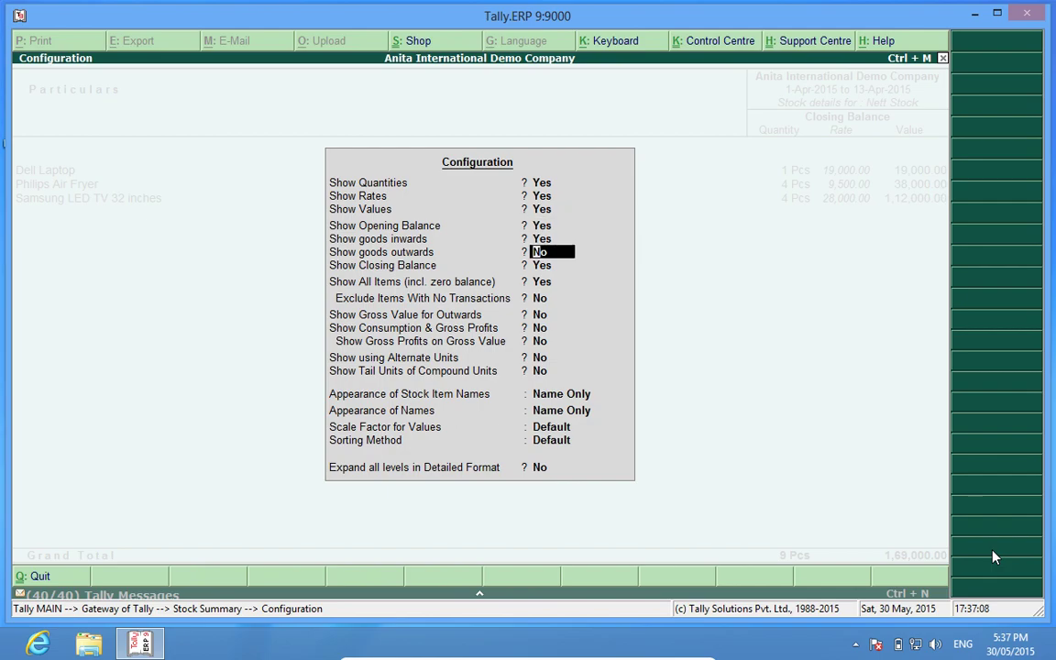
key(y)
key(Return)
key(Return)
key(Return)
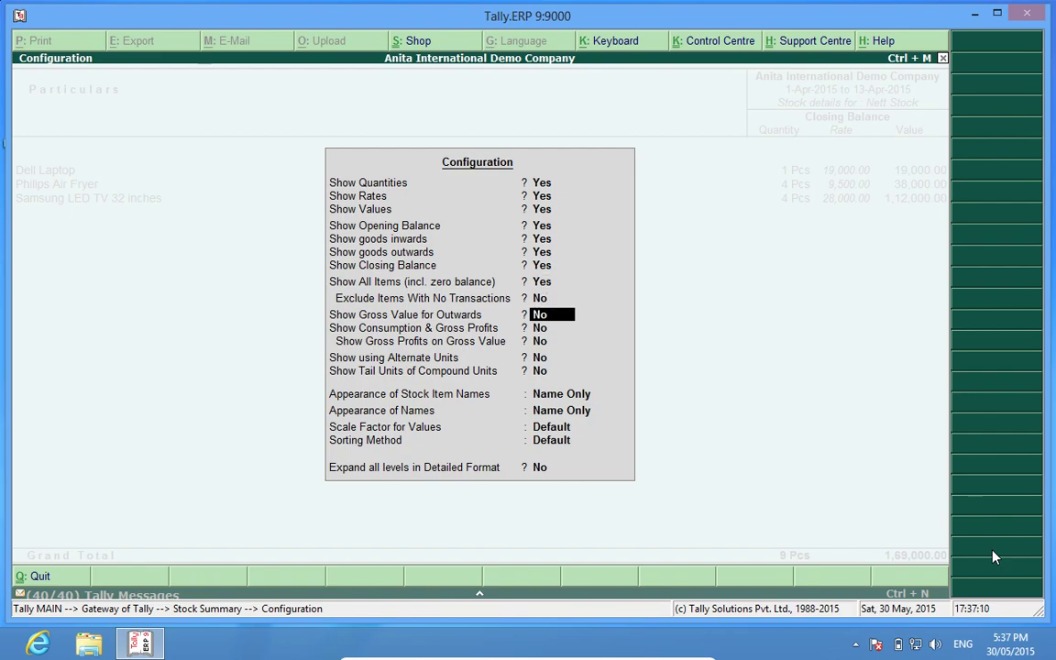
key(Return)
key(Return)
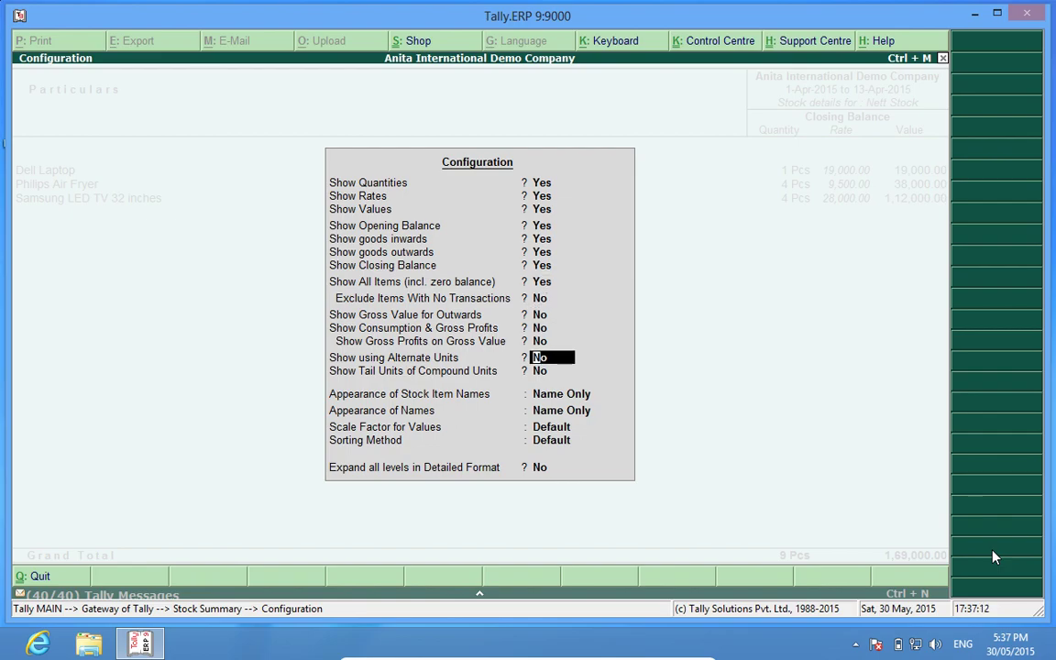
key(Return)
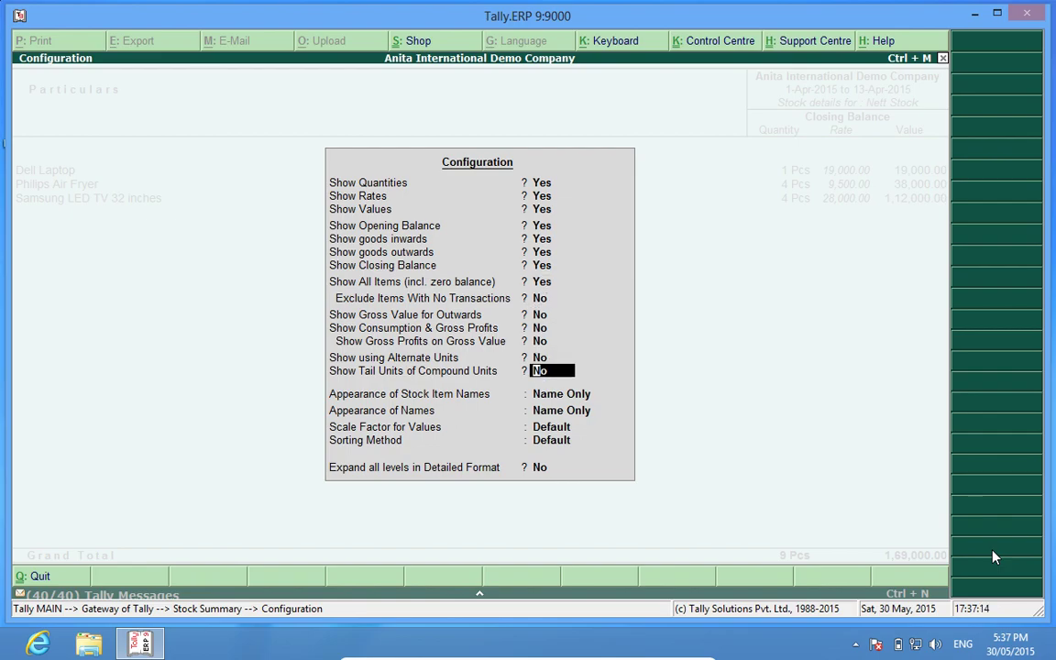
key(Return)
key(Return)
key(Return)
key(Return)
key(Return)
key(Return)
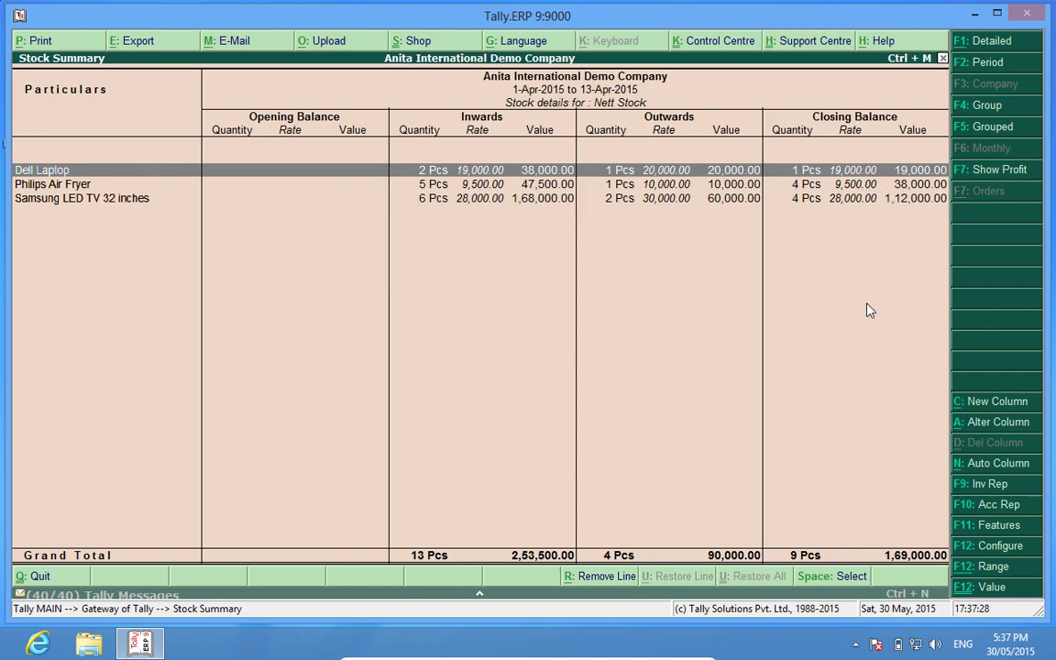
key(Escape)
key(Escape)
key(n)
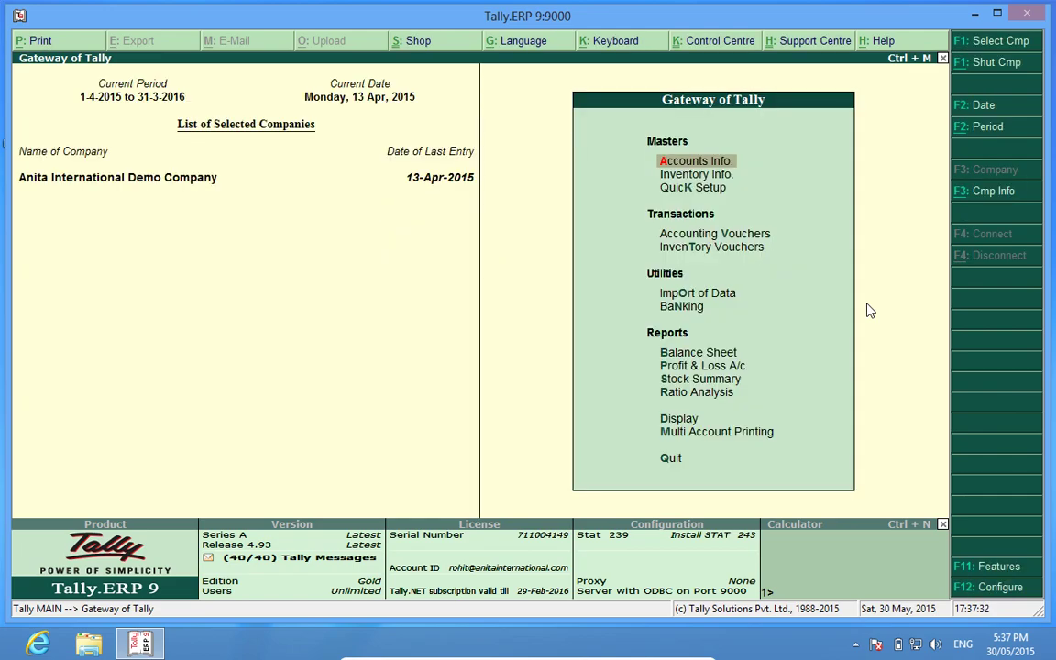
- Start a fourth sales voucher, keeping the date and blank reference, with Customer 1 as the party and default party details
key(Down)
key(Down)
key(Down)
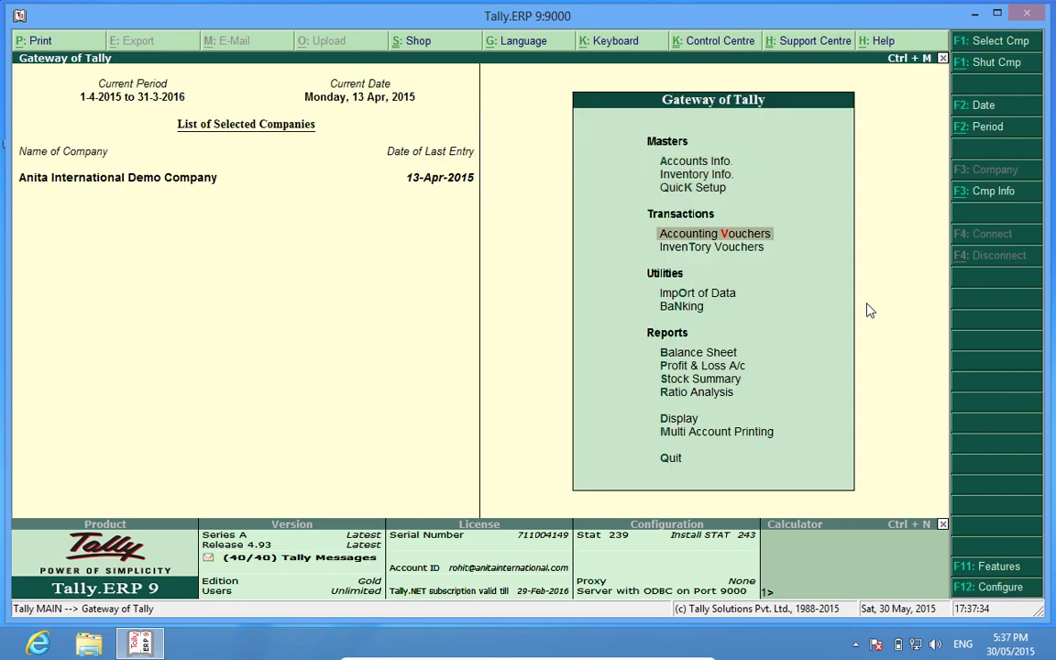
key(Return)
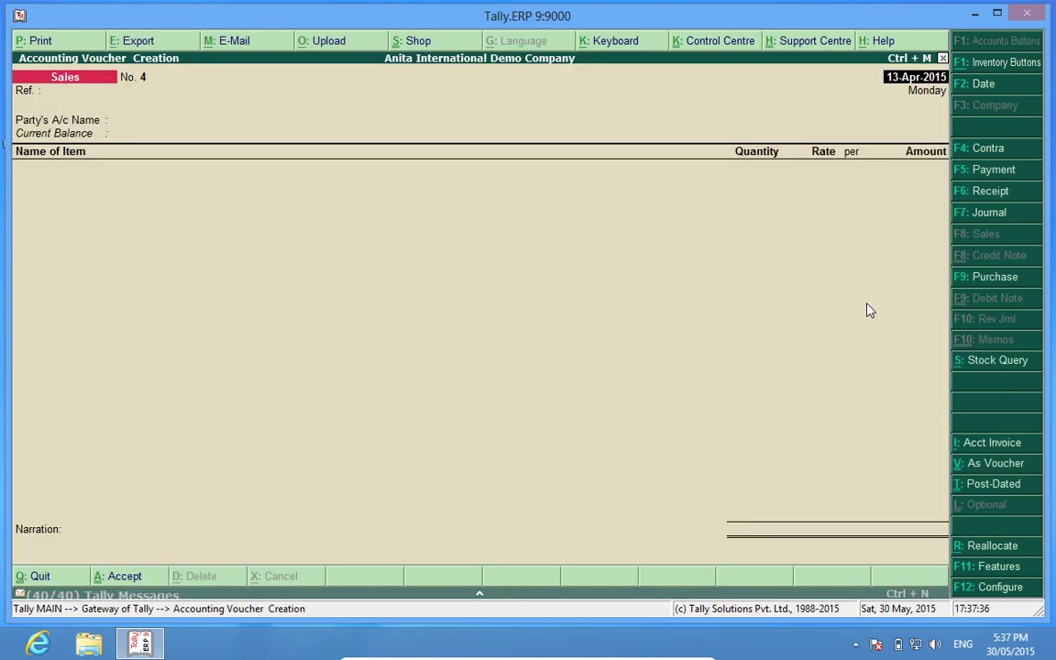
key(Return)
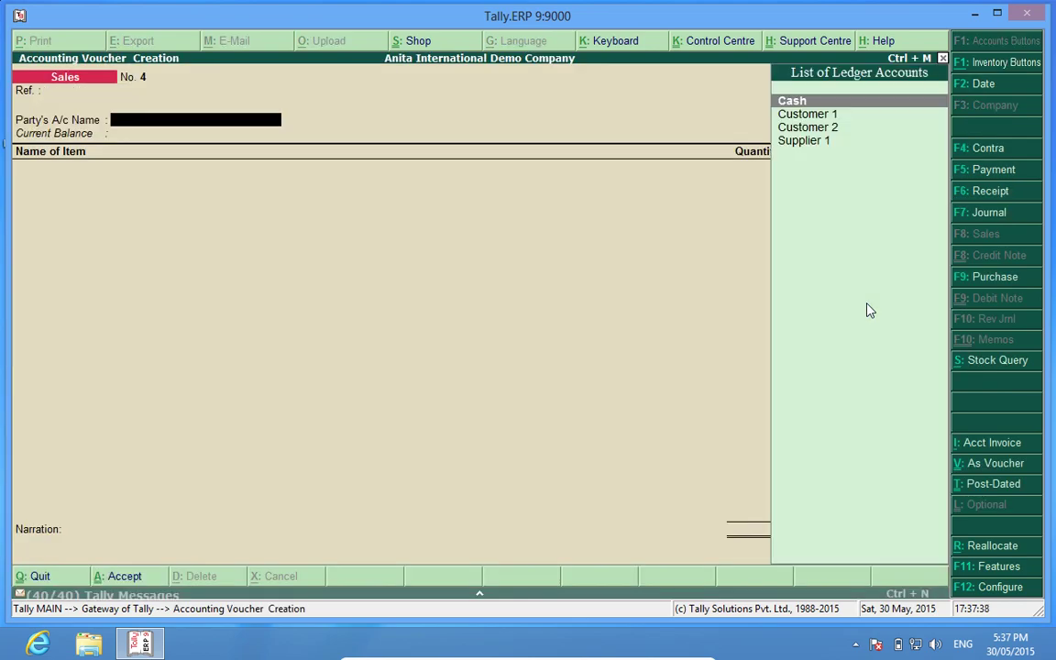
key(Down)
key(Return)
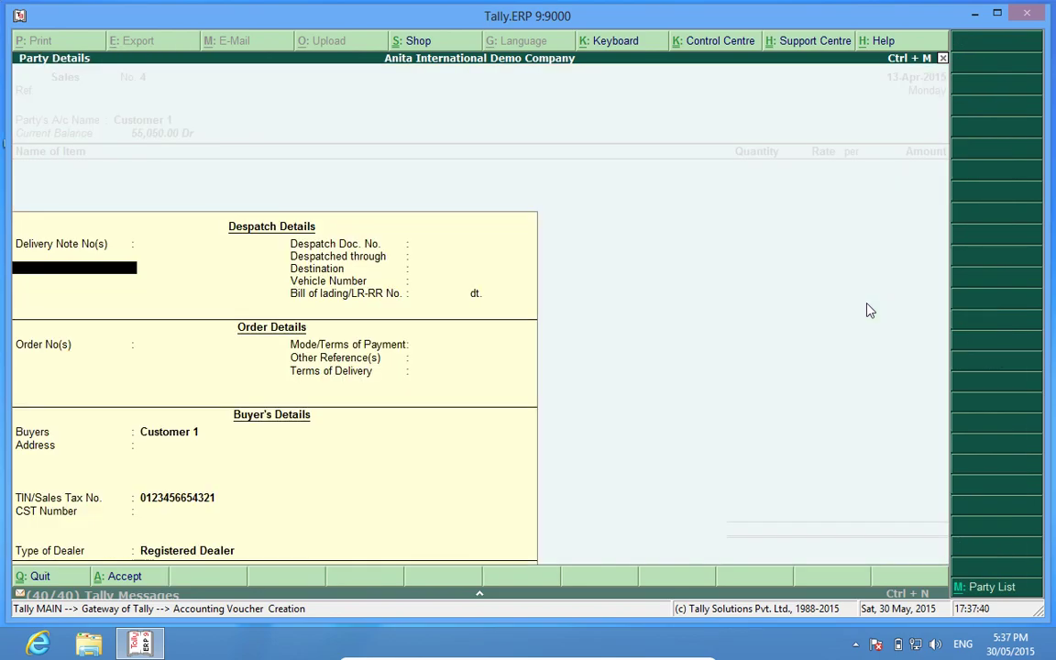
key(ctrl+a)
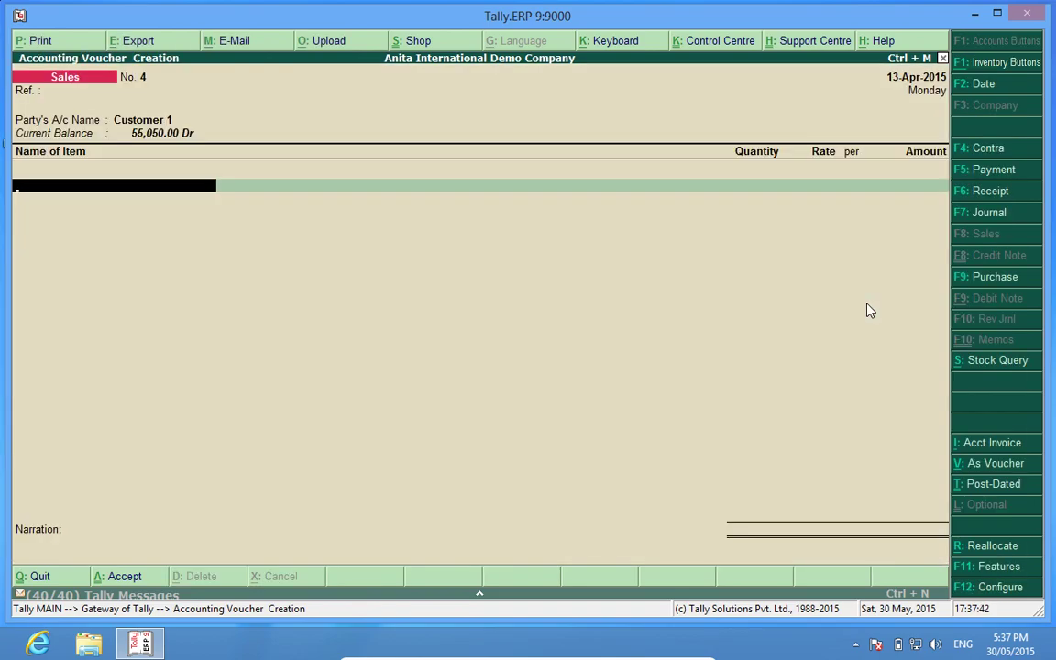
- Select Samsung LED TV 32 inches without a description and check its past purchase and sales rates with Stock Query
key(Down)
key(Down)
key(Down)
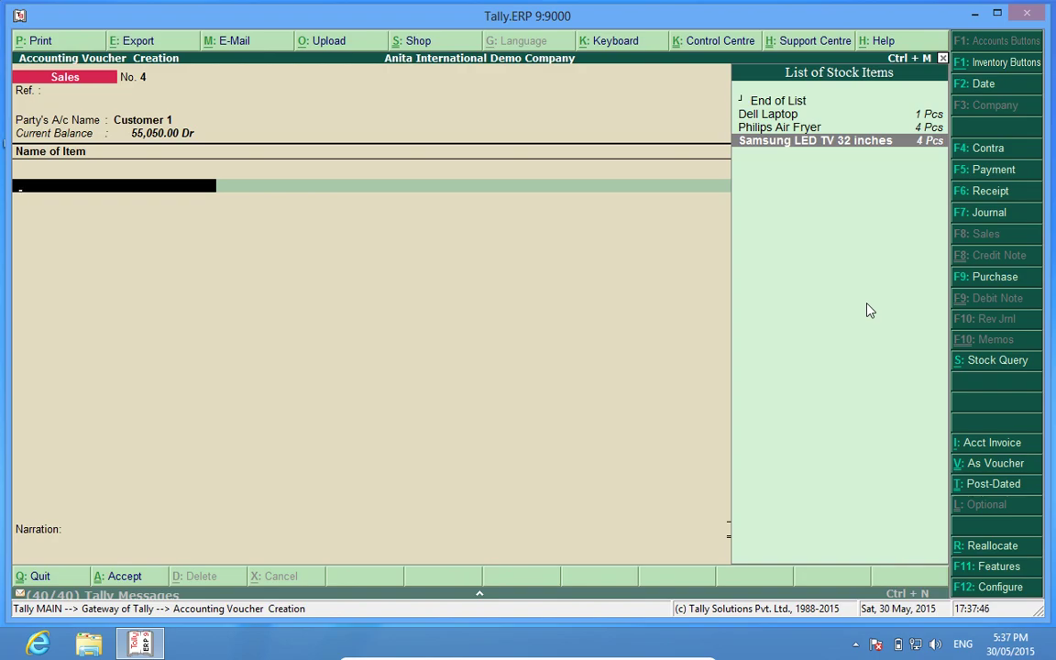
key(Return)
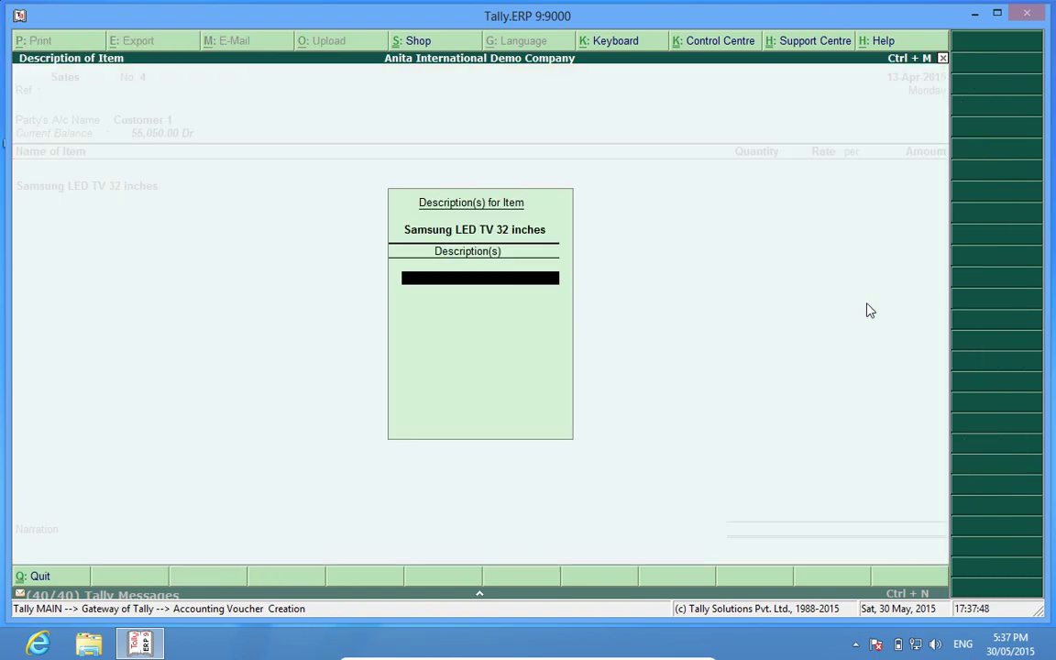
key(Return)
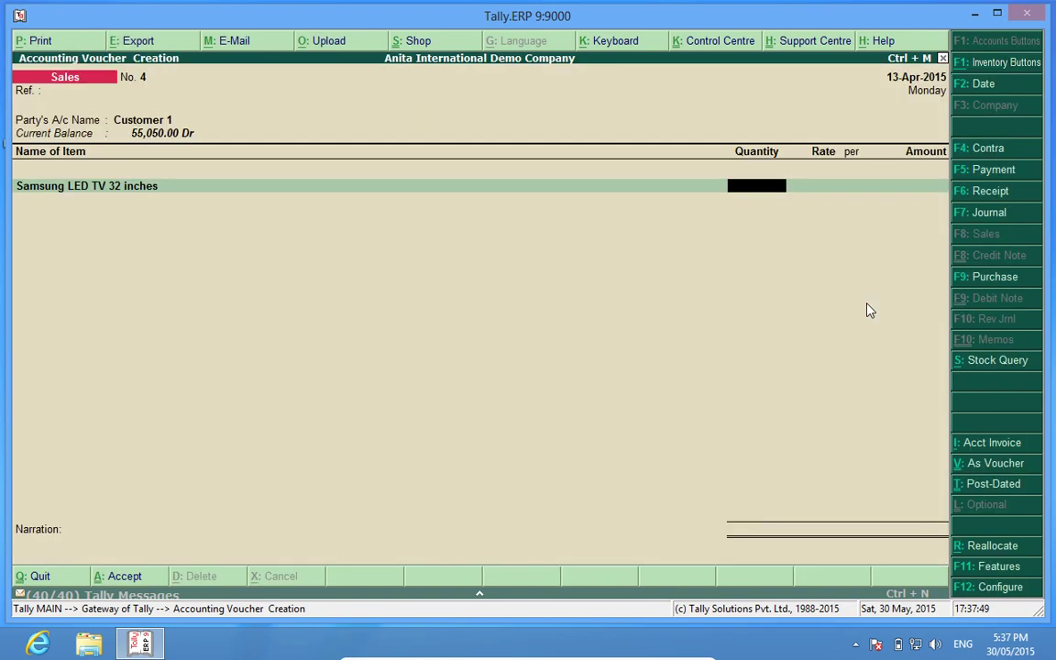
click(990, 362)
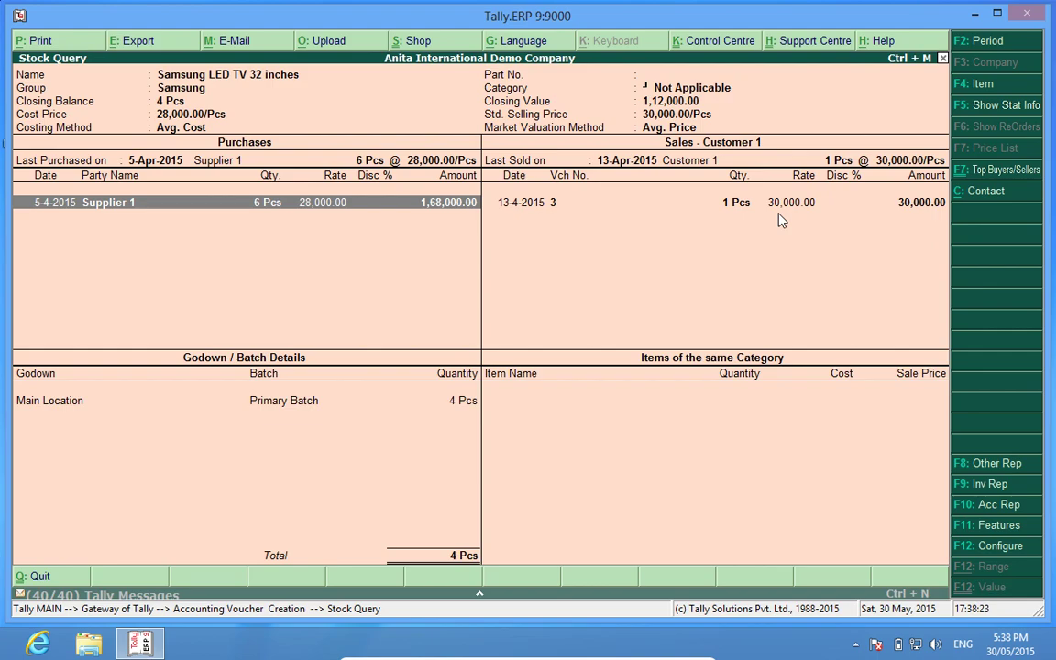
key(Escape)
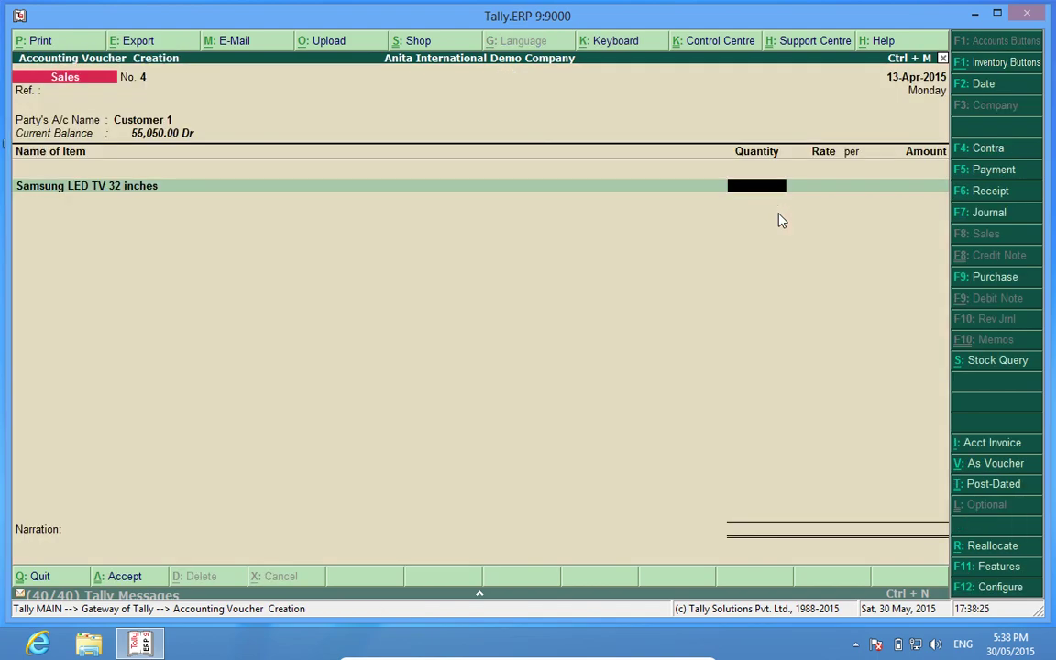
- Set the item's quantity to 1 Pcs, keep the default rate and allocate it to Sales A/c 13.5%
text(1)
key(Return)
key(Return)
key(Return)
key(Return)
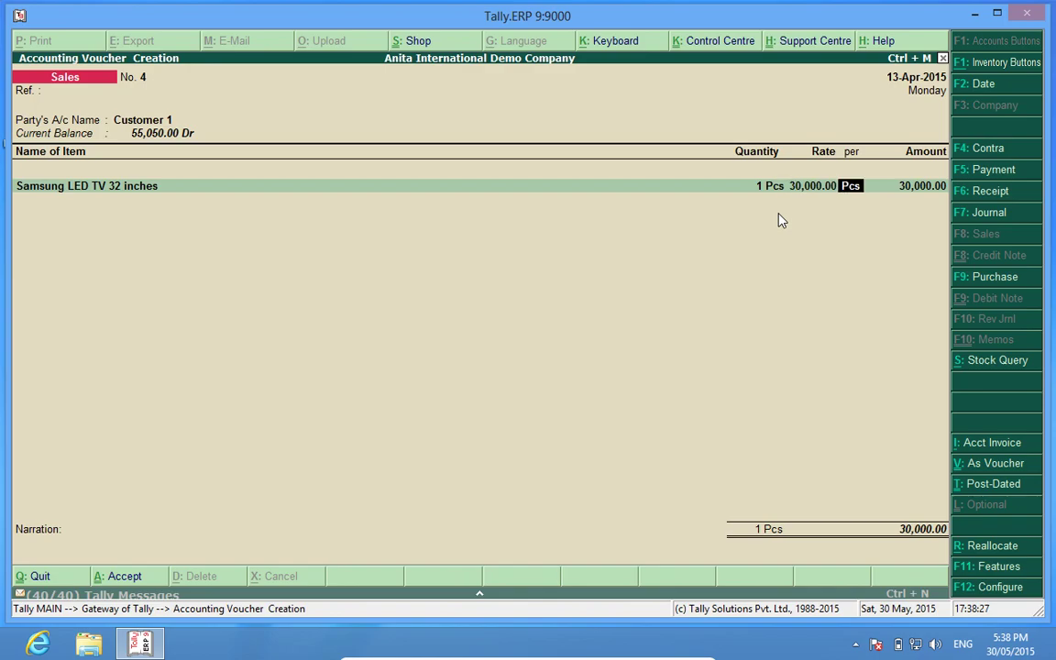
key(BackSpace)
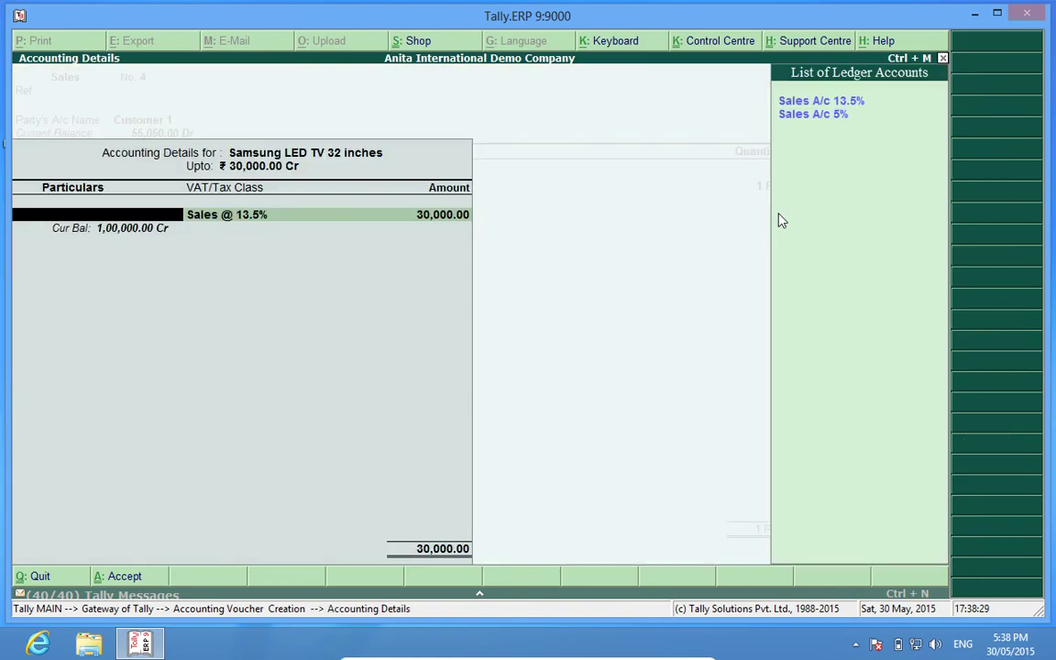
key(Return)
key(Return)
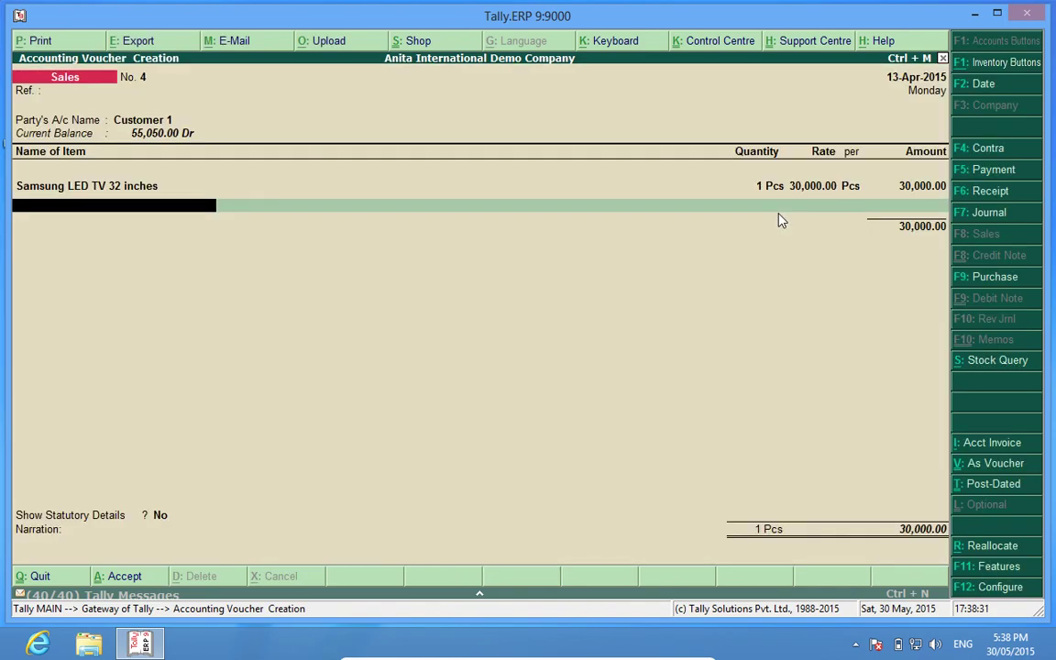
- Add the Output VAT 13.5% ledger with its calculated amount, save the fourth sales voucher and leave voucher entry
key(Return)
text(O)
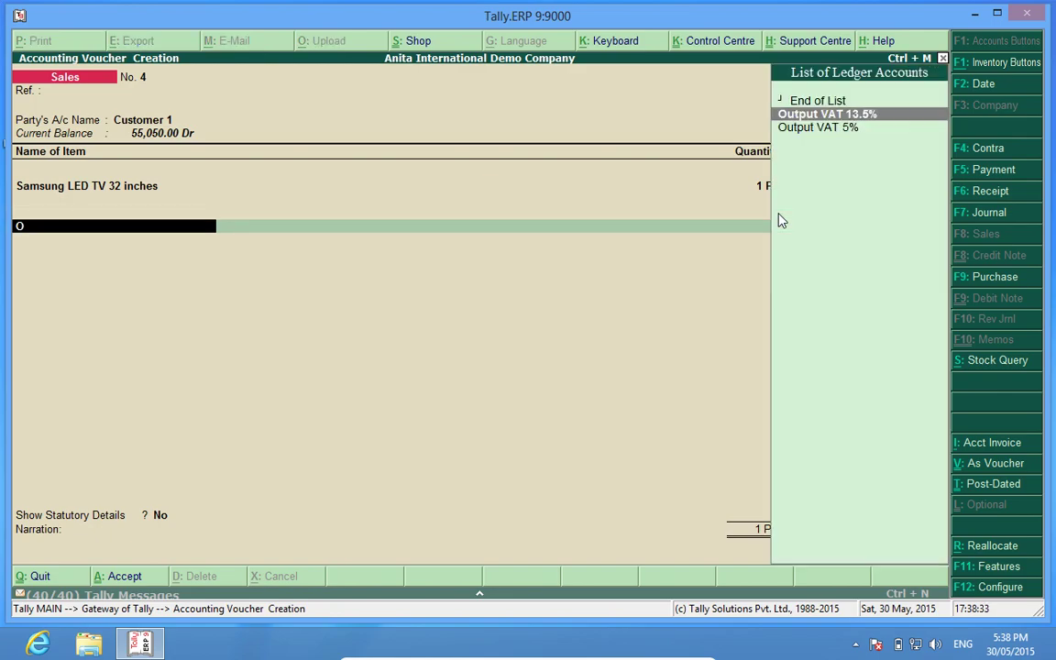
key(Return)
key(Return)
key(Return)
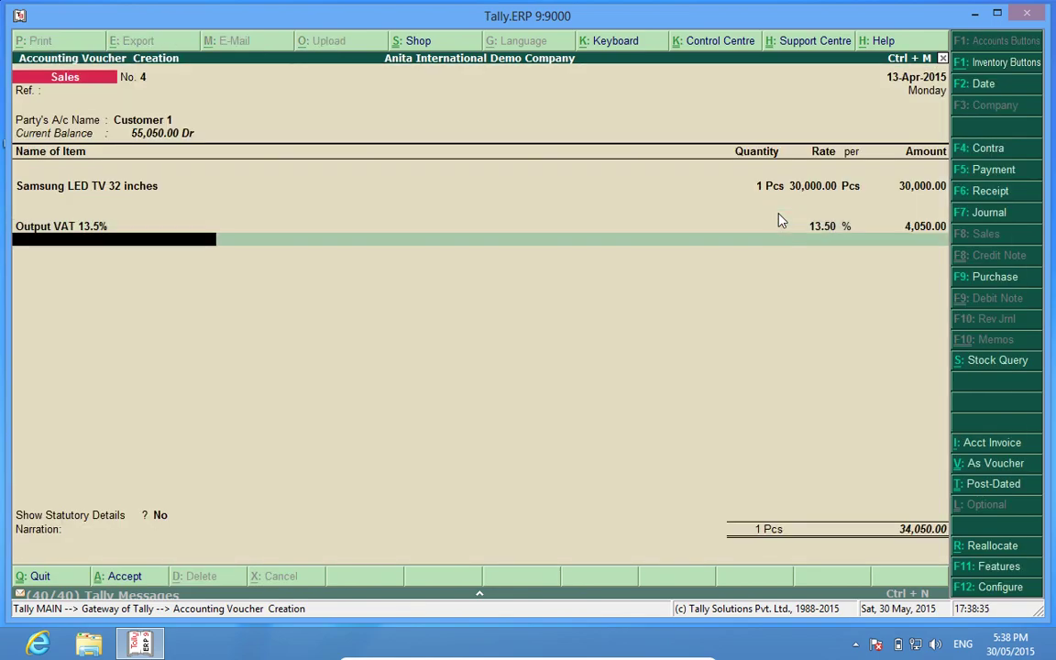
key(Return)
key(Return)
key(Return)
key(Return)
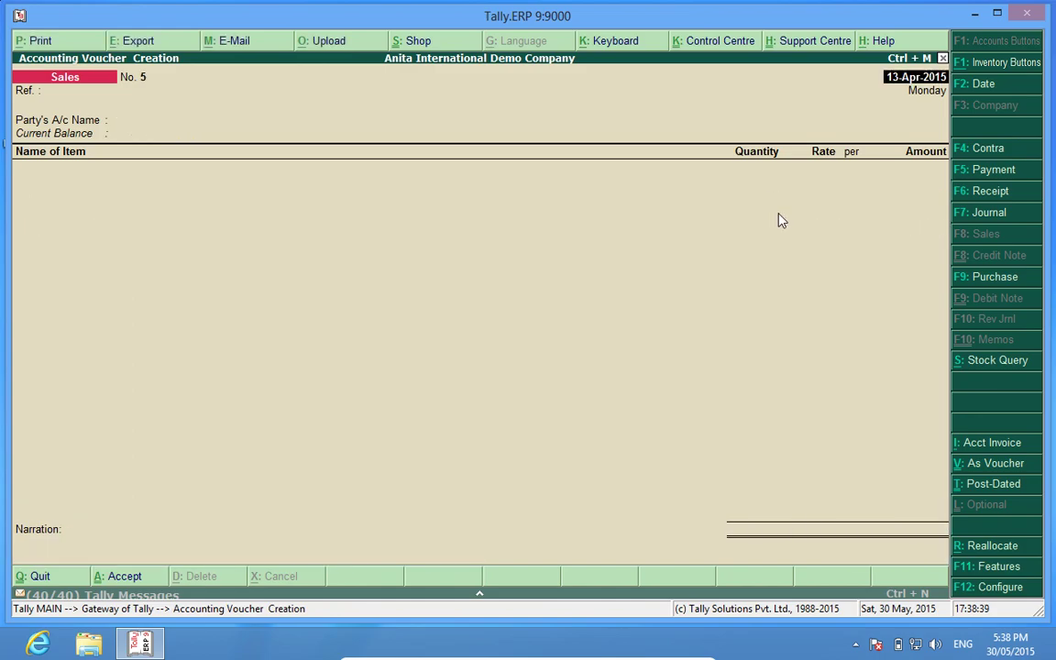
key(Escape)
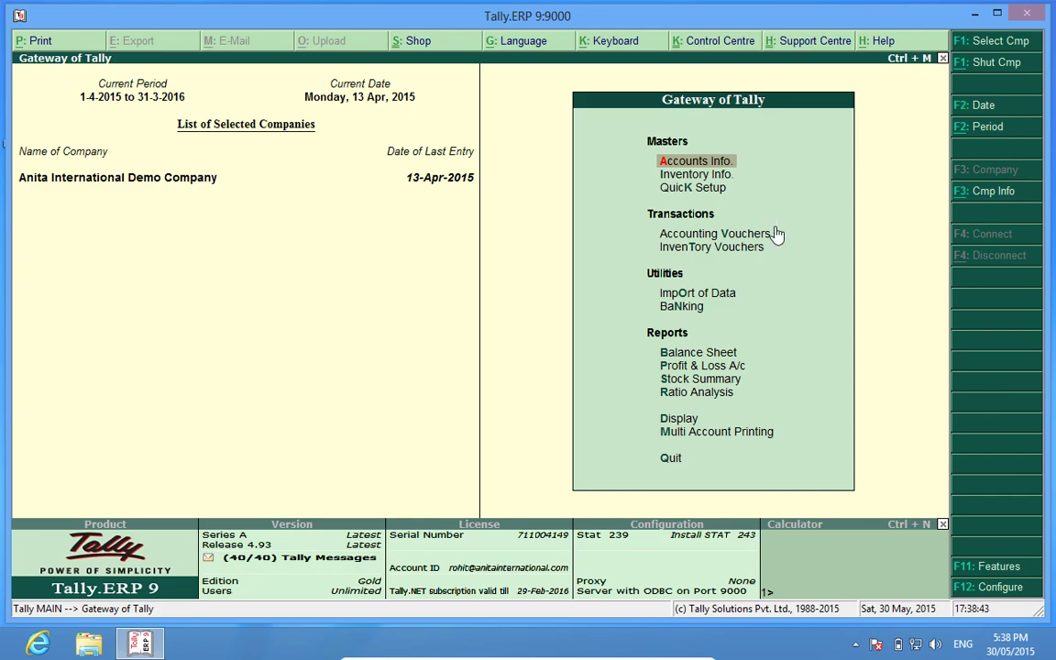
- Open the Movement Analysis reports under Inventory Books in the Display menu
click(675, 424)
key(Down)
key(Down)
key(Down)
key(Down)
key(Down)
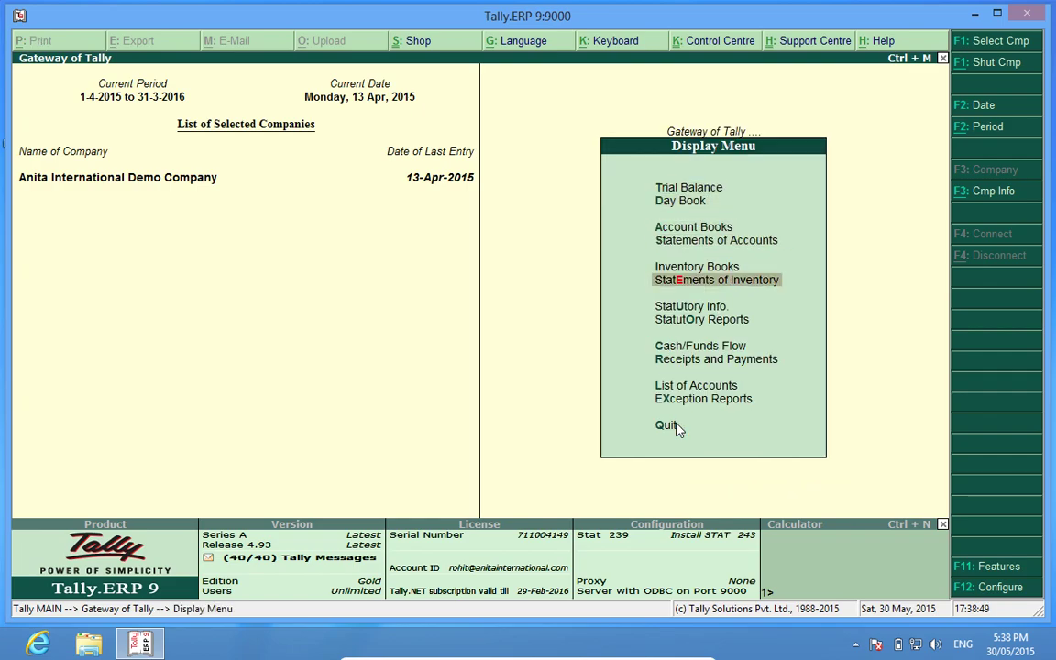
key(Up)
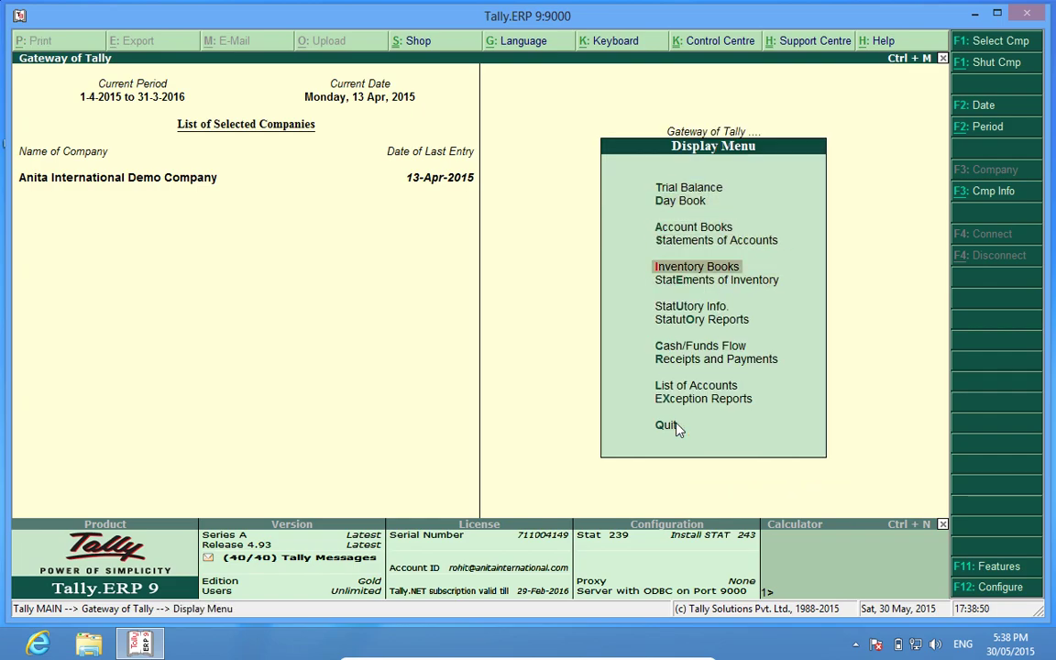
key(Return)
key(Down)
key(Down)
key(Down)
key(Down)
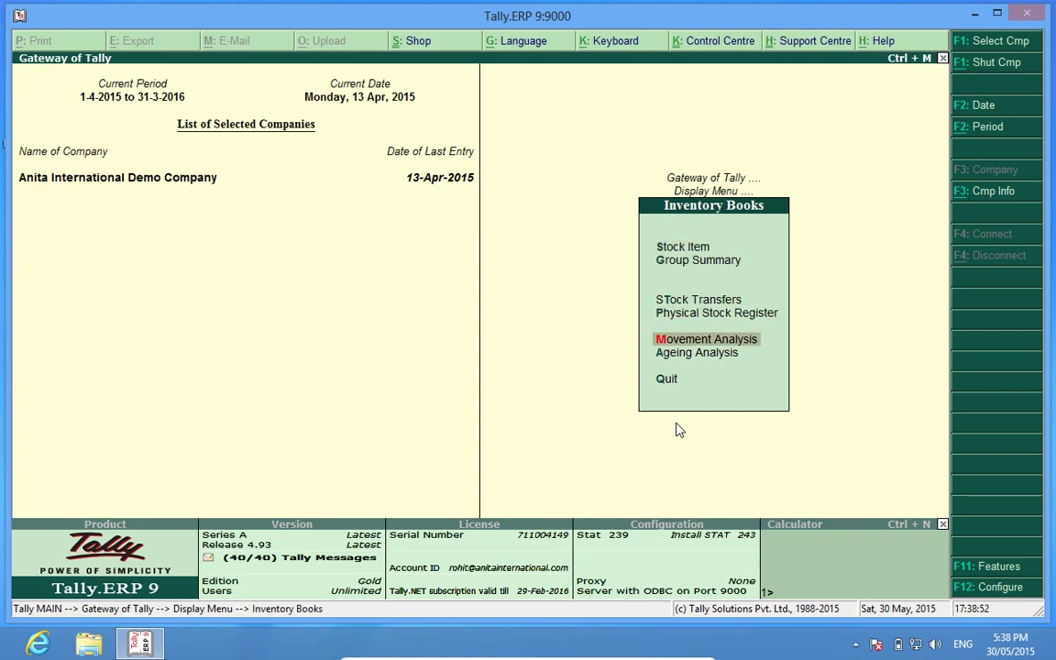
key(Return)
- View the Stock Group Analysis for the Philips stock group, checking its inward and outward movement, and return to the Movement Analysis menu
key(Down)
key(Down)
key(Down)
key(Up)
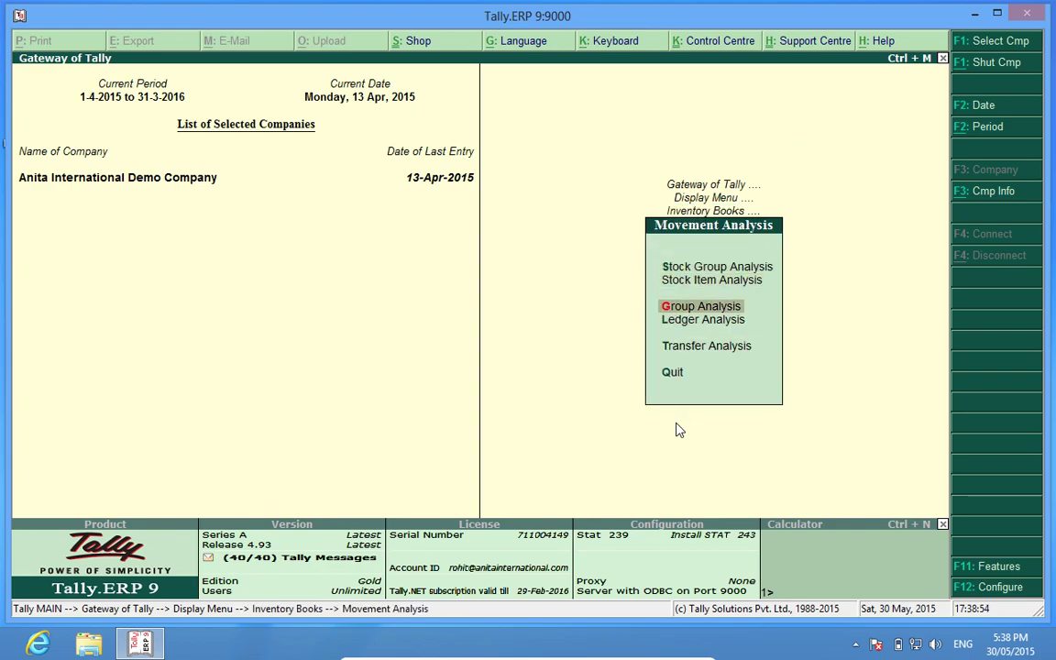
key(Up)
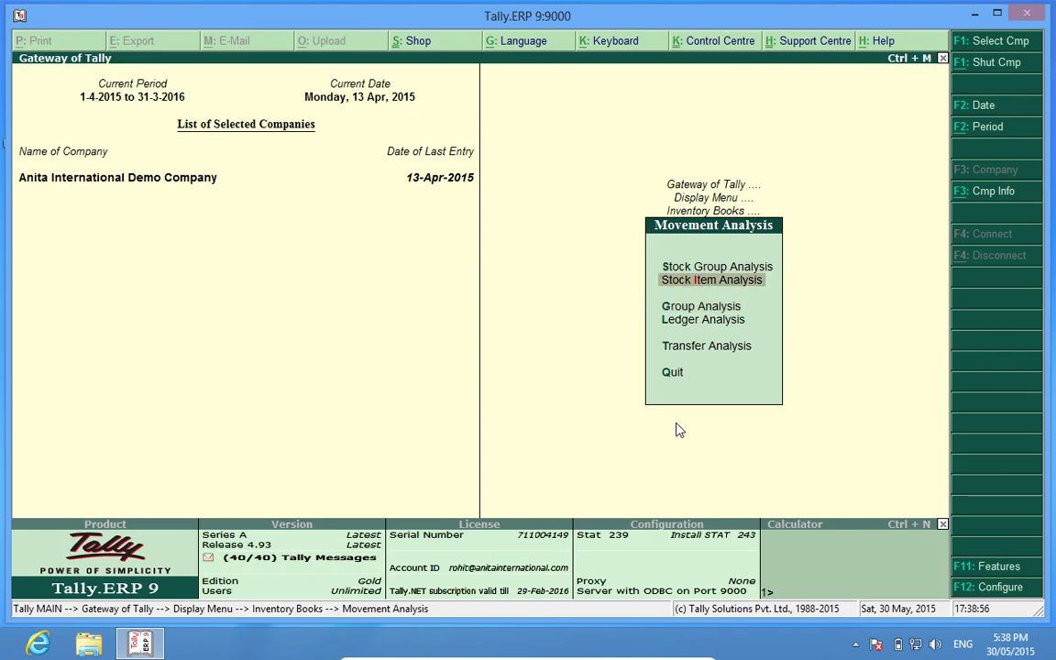
key(Up)
key(Return)
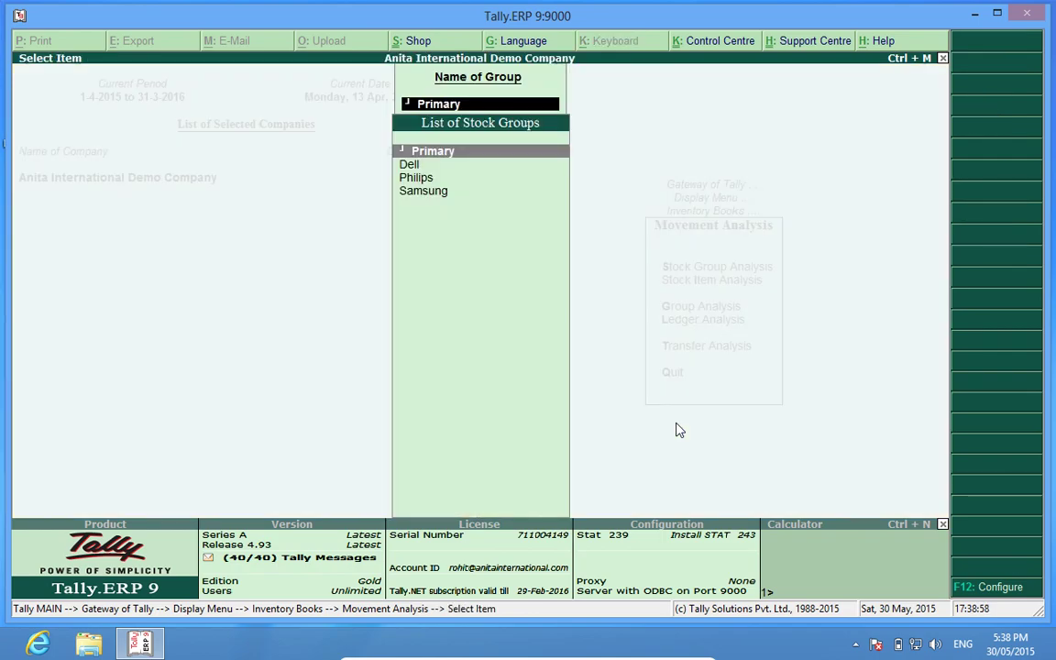
key(Down)
key(Down)
key(Down)
key(Up)
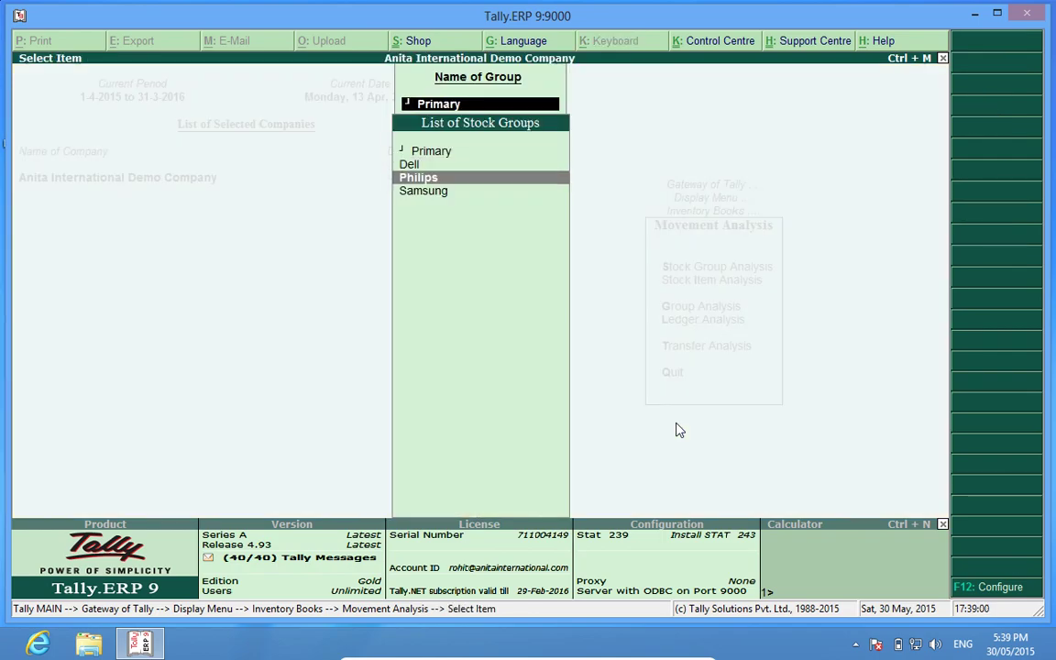
key(Return)
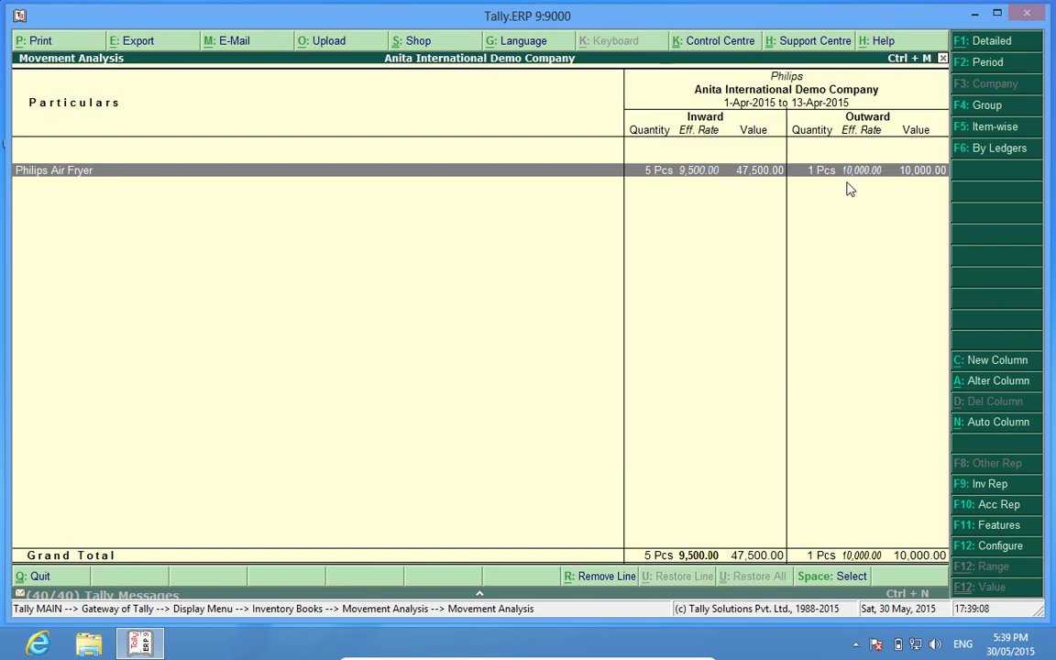
key(Escape)
key(Escape)
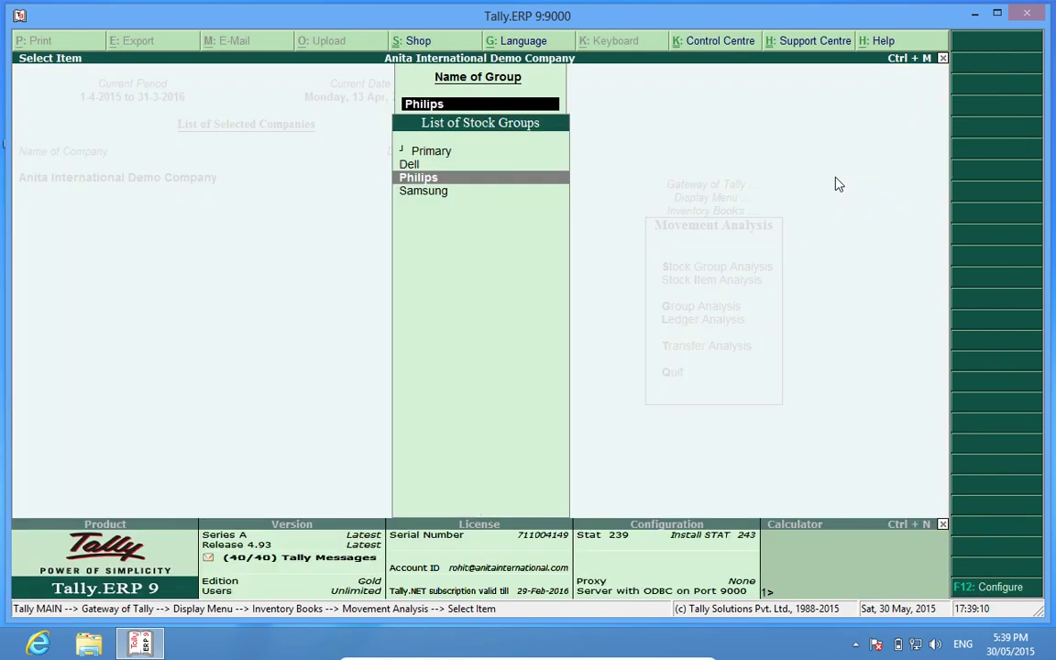
- Open the Group Analysis movement report for the Sundry Debtors group
key(Down)
key(Down)
key(Down)
key(Up)
key(Return)
key(Down)
key(Down)
key(Down)
key(Down)
key(Down)
key(Down)
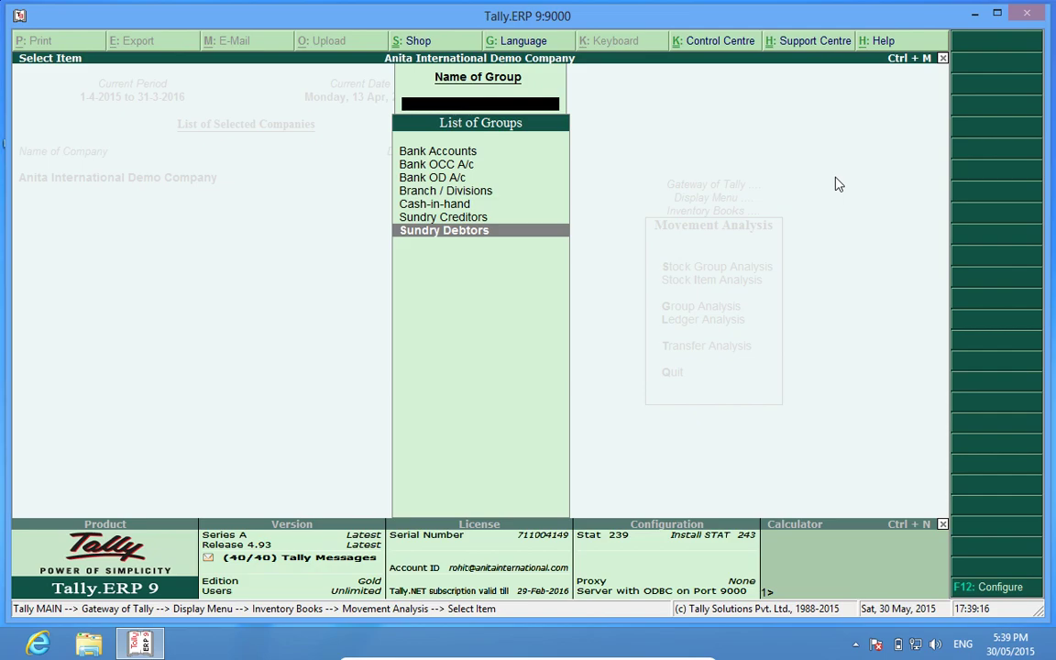
key(Return)
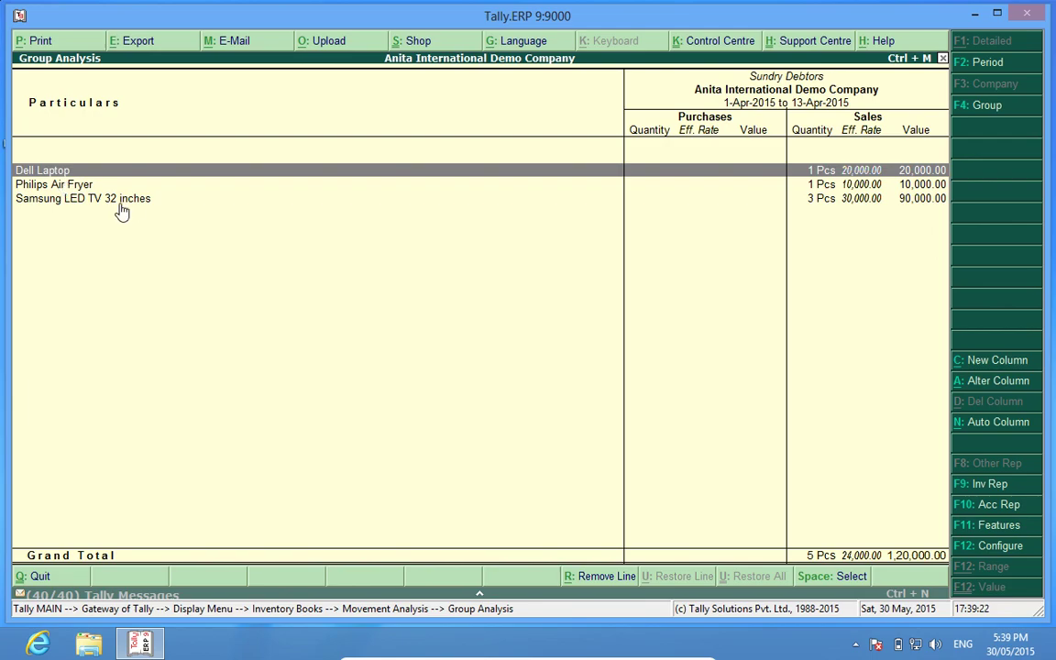
- Drill down into the Samsung LED TV 32 inches sales vouchers under Sundry Debtors, and return to the Display Menu
click(820, 200)
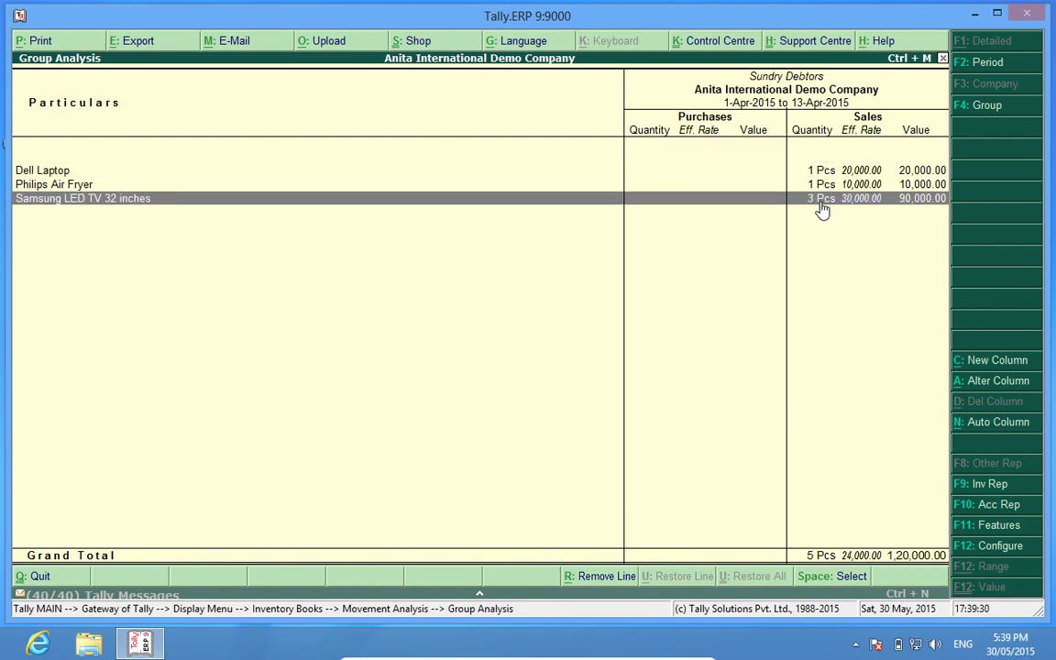
click(822, 210)
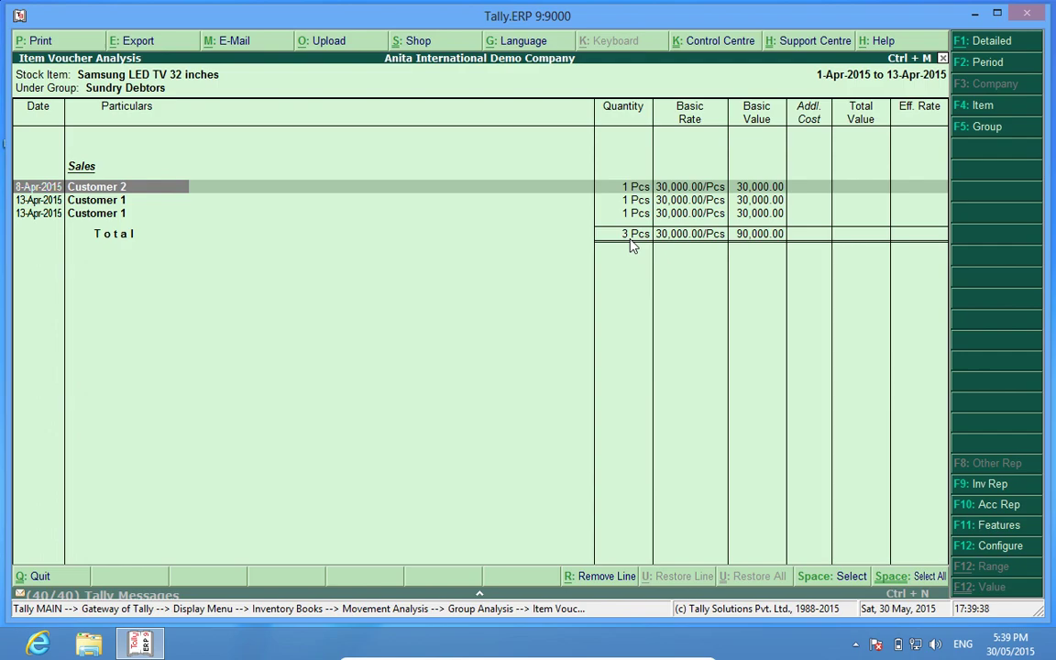
key(Escape)
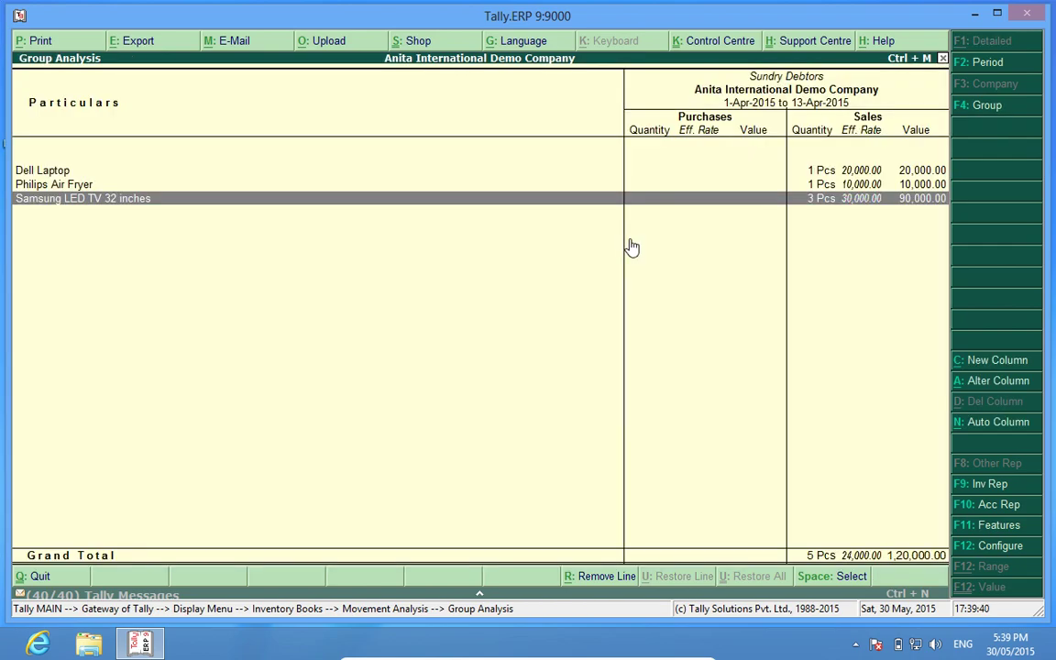
key(Escape)
key(Escape)
key(Escape)
key(Escape)
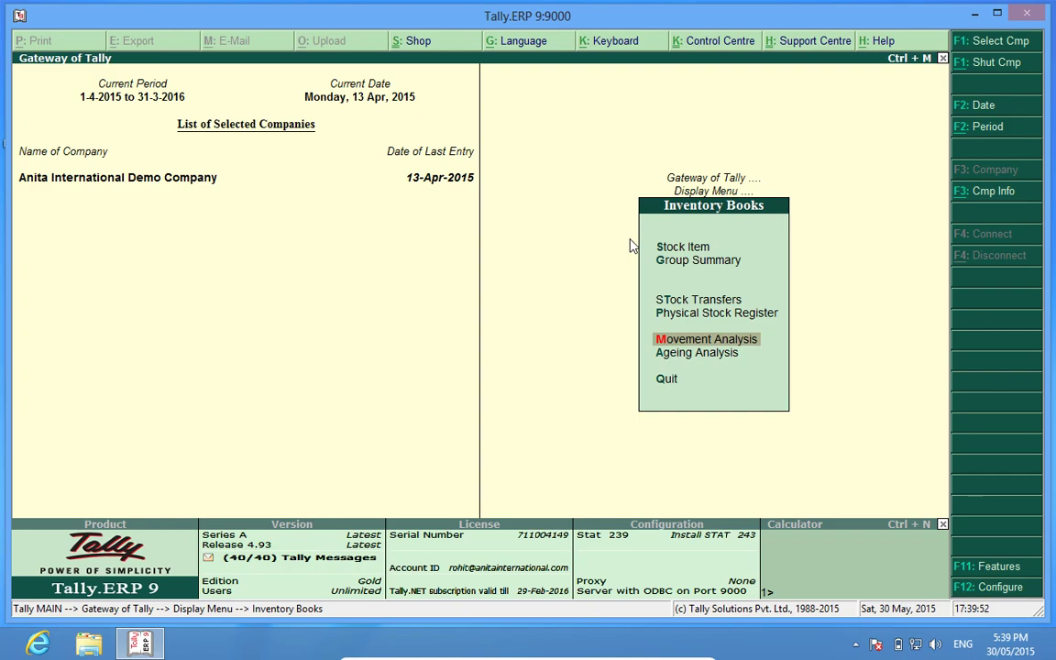
key(Escape)
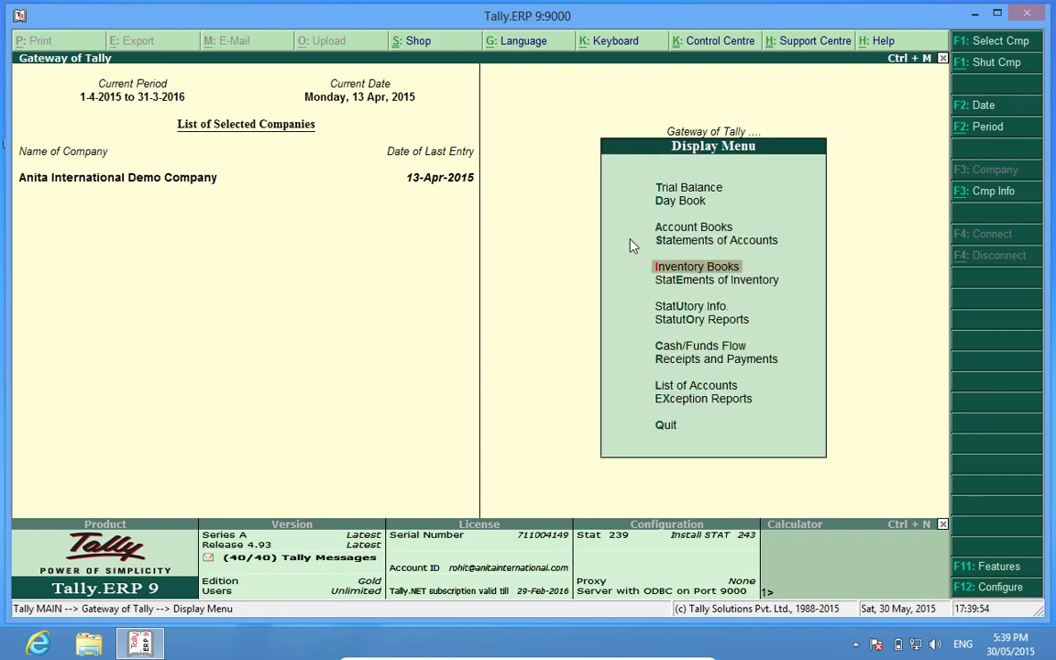
- Open the Stock Item monthly summary for Samsung LED TV 32 inches from Inventory Books
key(Down)
key(Up)
key(Return)
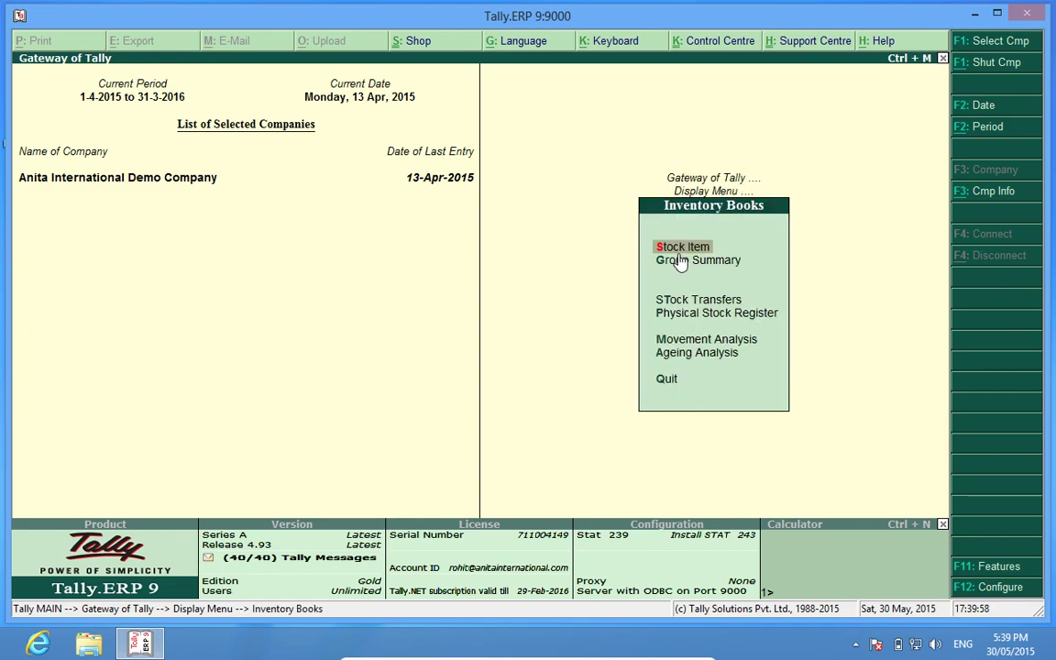
key(Return)
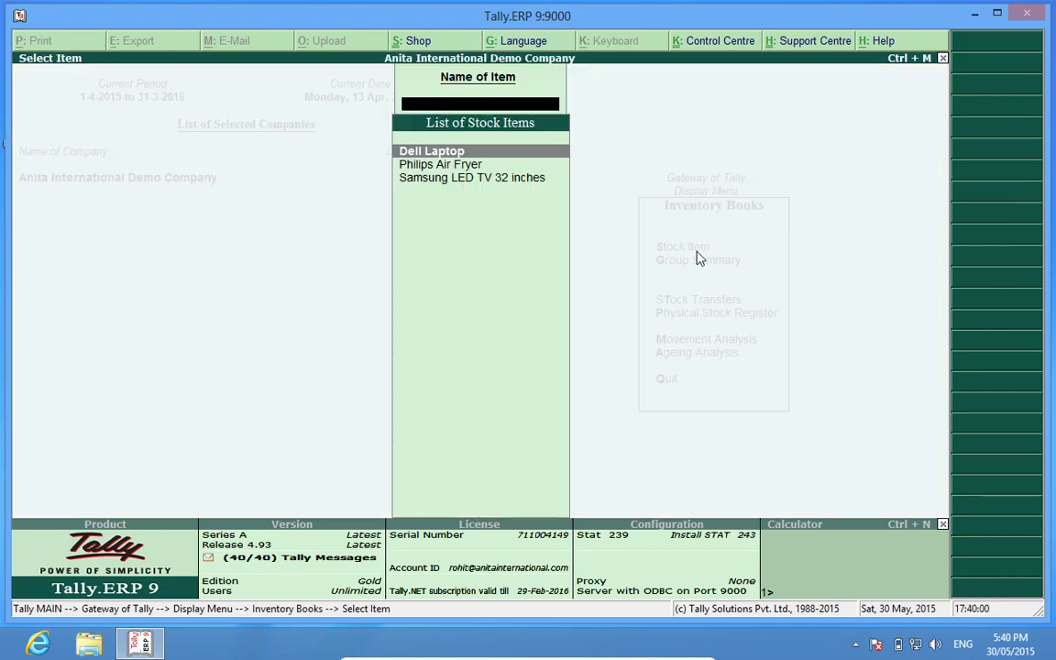
key(Down)
key(Down)
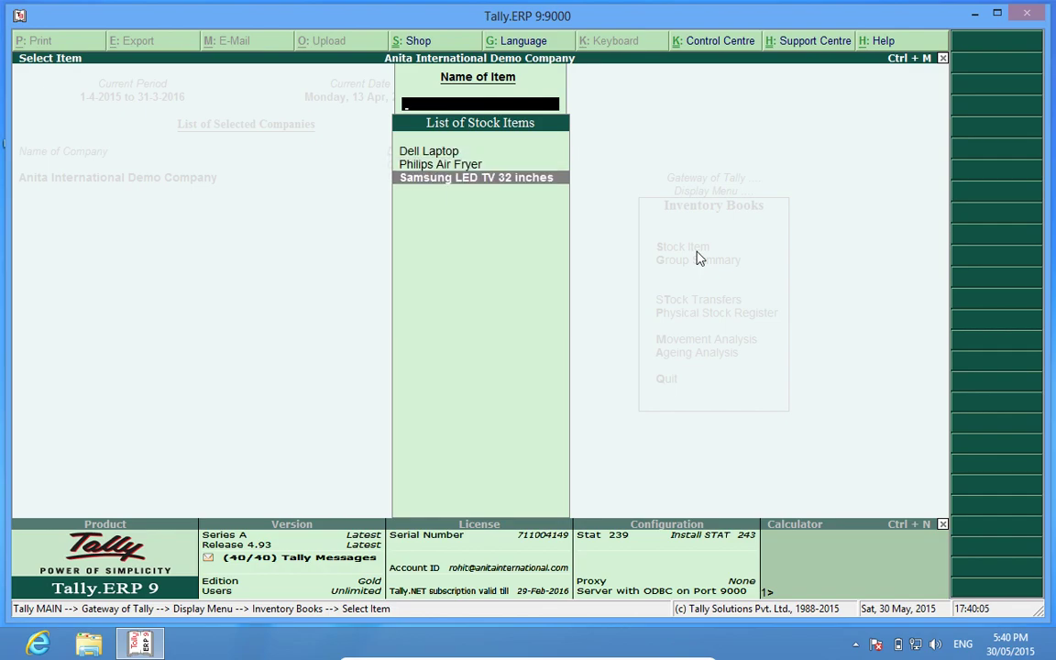
key(Return)
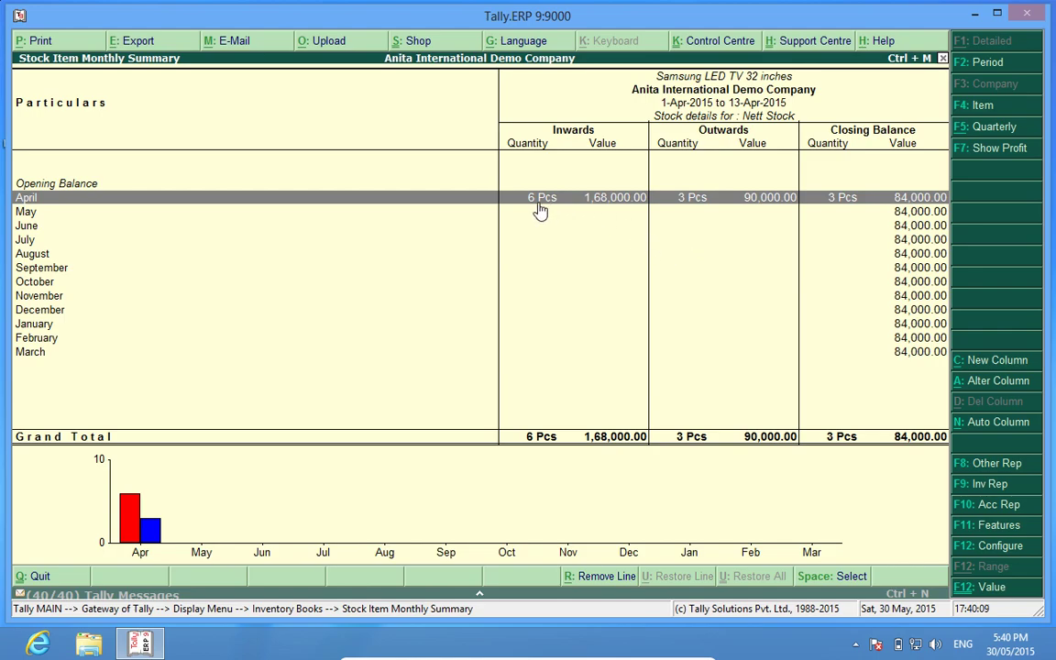
- Review the item's April stock vouchers, and return to the Display Menu
click(691, 204)
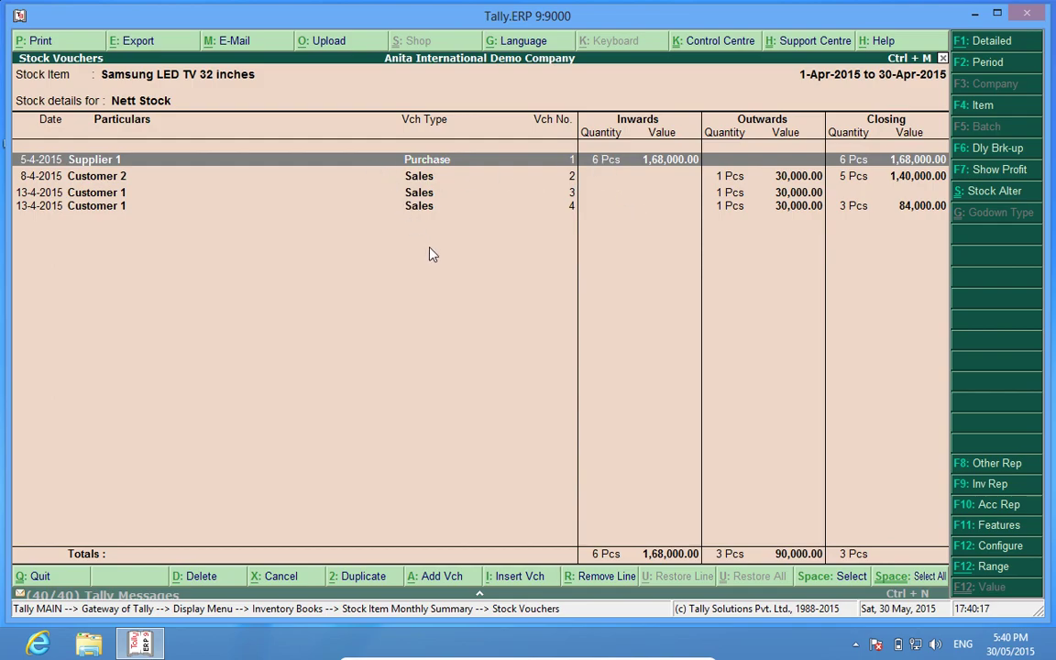
key(Escape)
key(Escape)
key(Return)
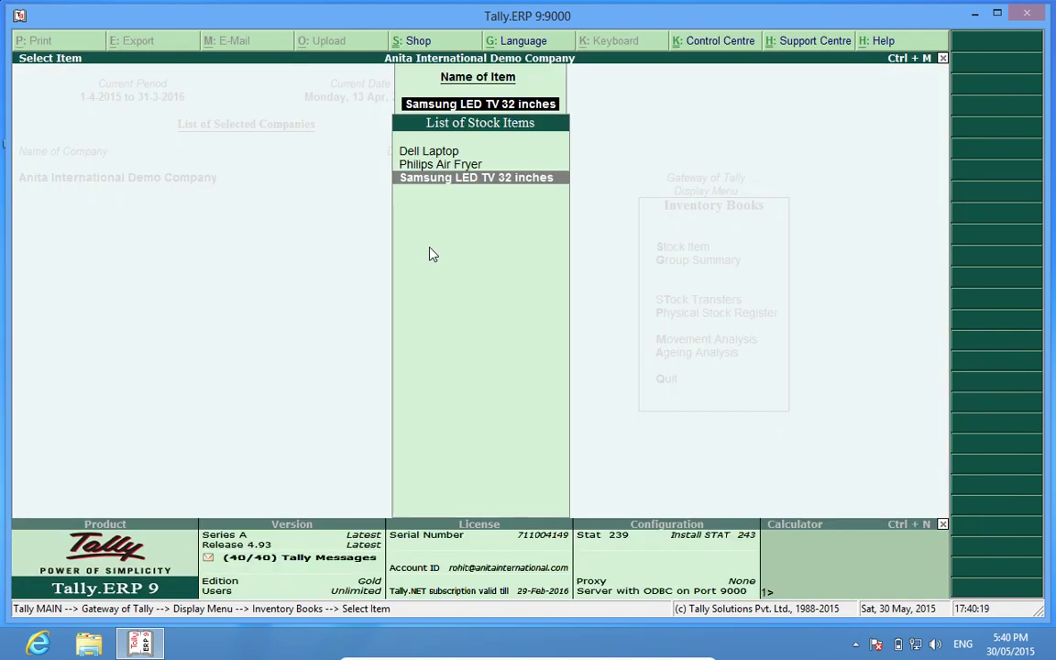
key(Escape)
key(Escape)
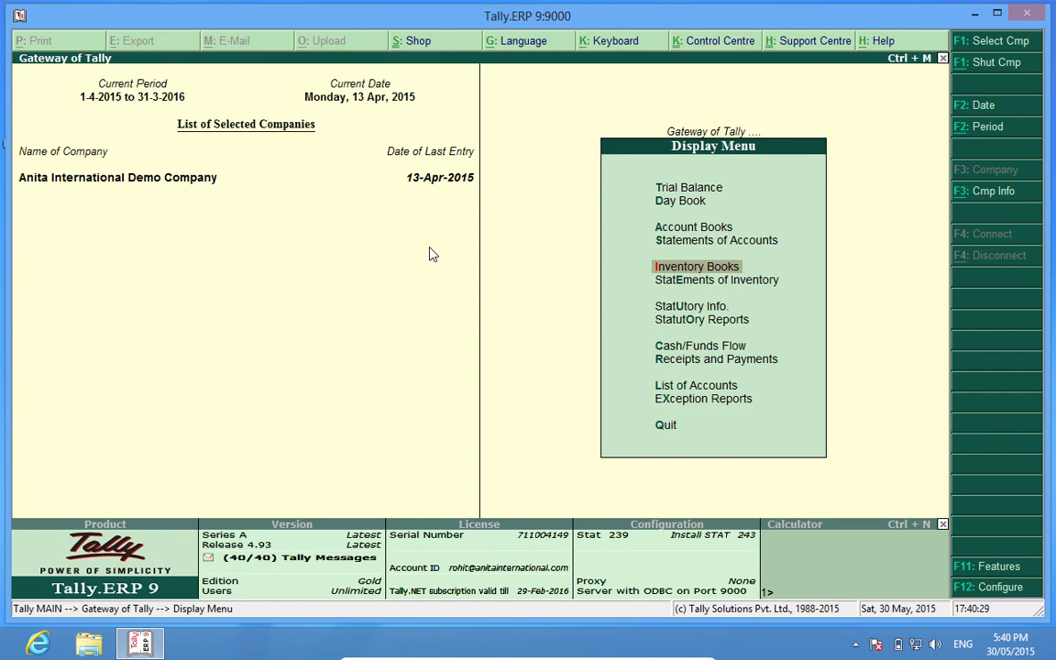
- Open the VAT Computation report from the statutory VAT reports
key(Down)
key(Down)
key(Down)
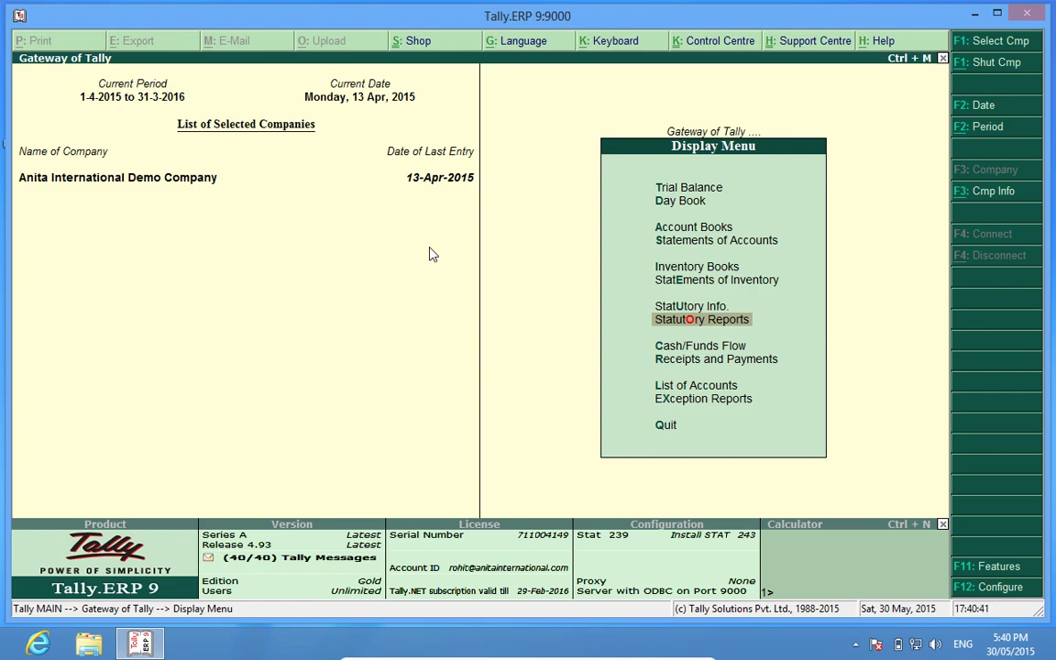
click(737, 319)
key(Return)
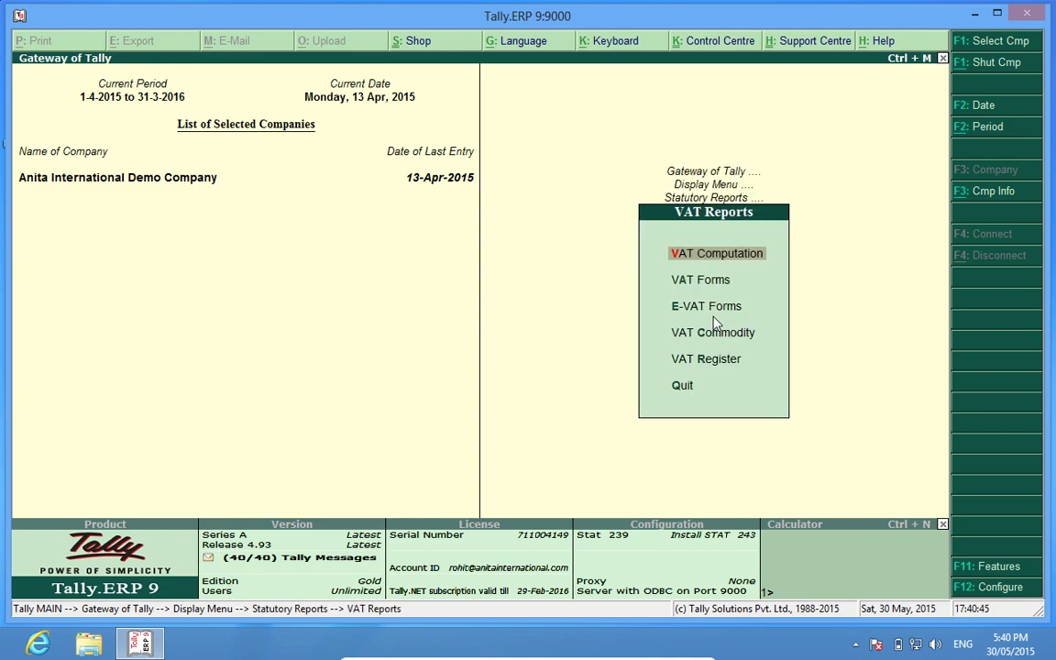
click(720, 256)
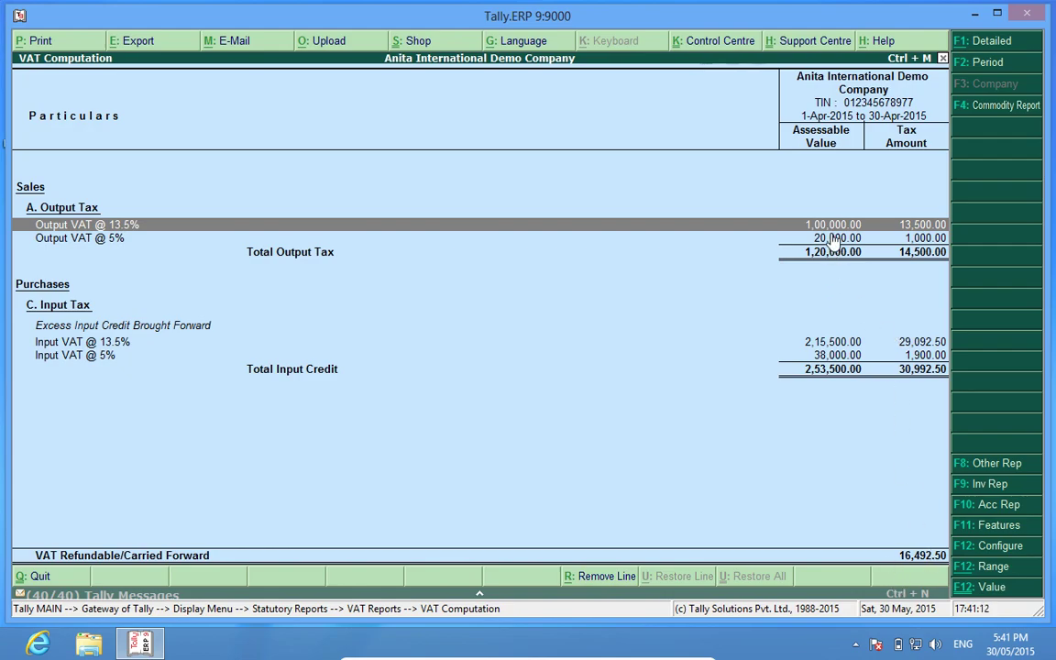
- Review the vouchers behind Output VAT @ 13.5%, and return to the Gateway of Tally
key(Return)
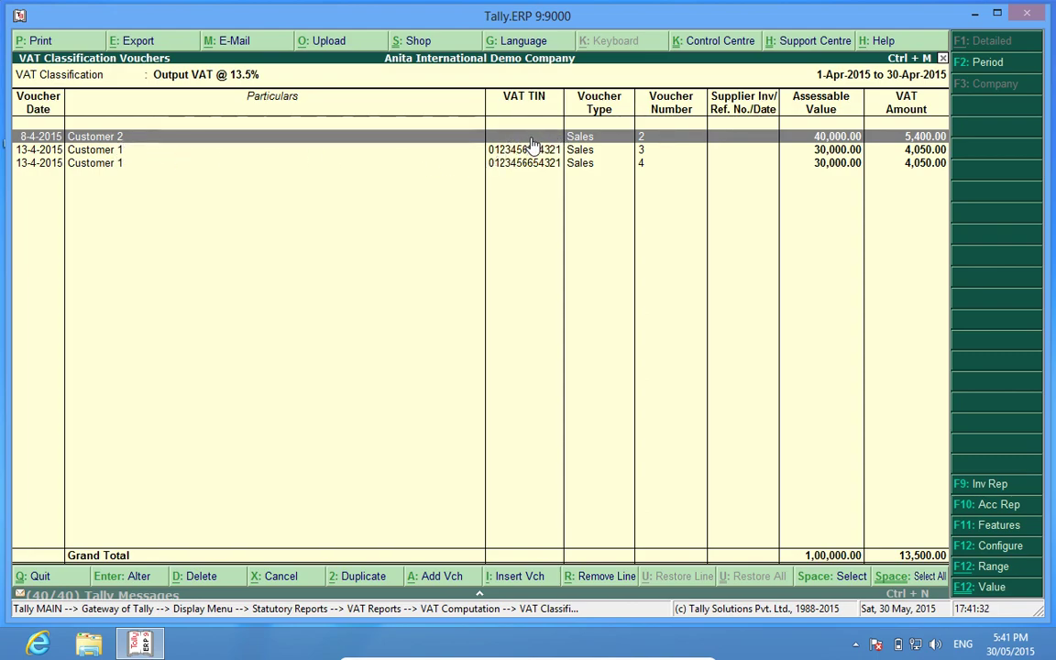
key(Escape)
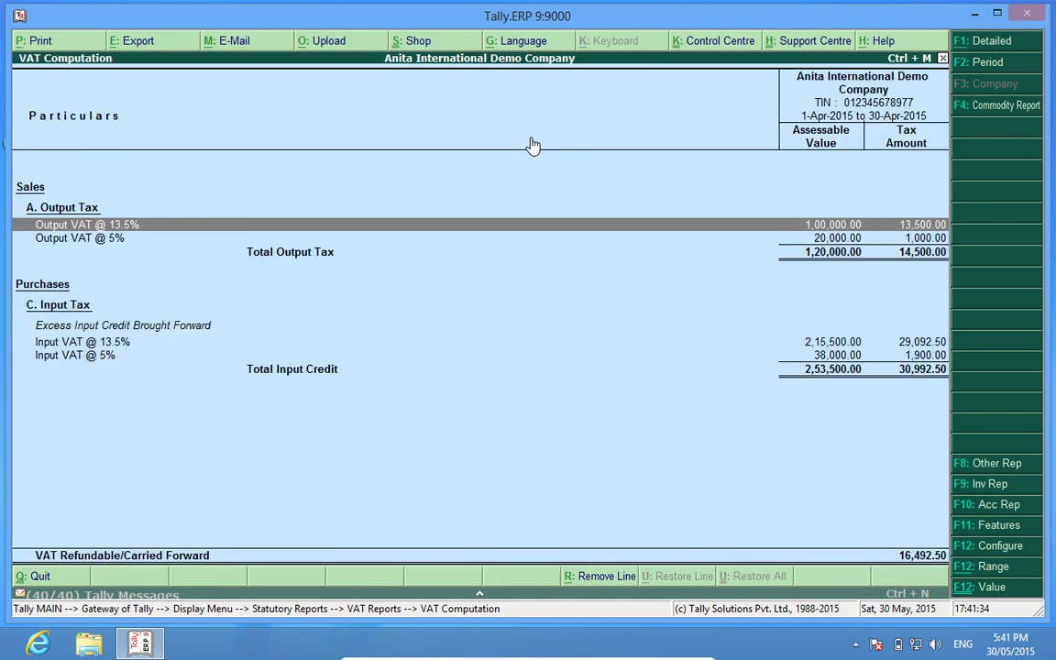
key(Escape)
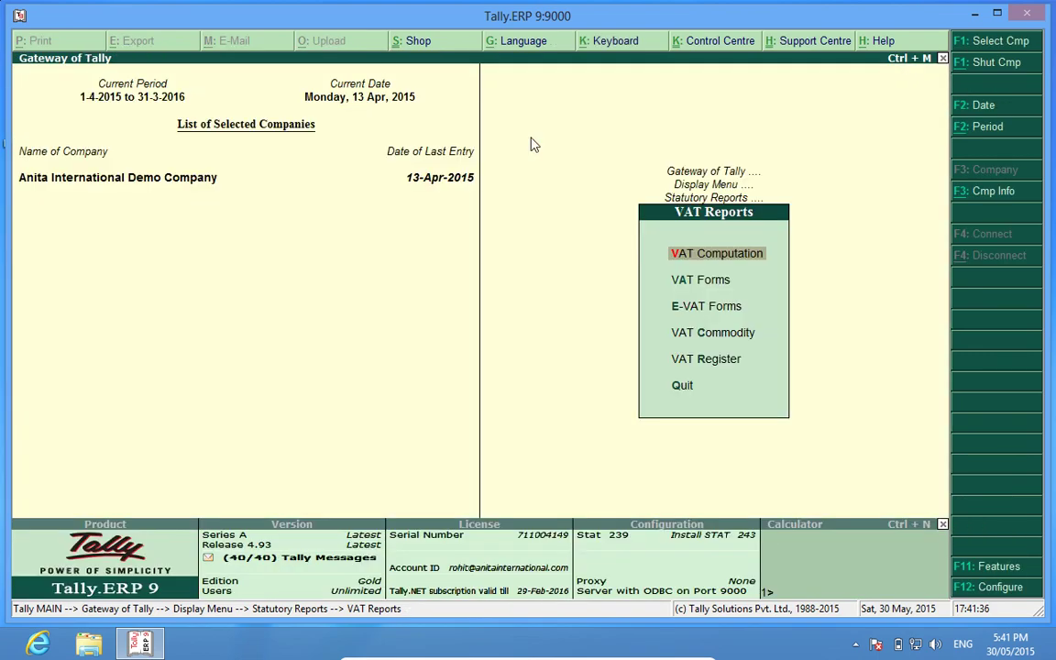
key(Escape)
key(Escape)
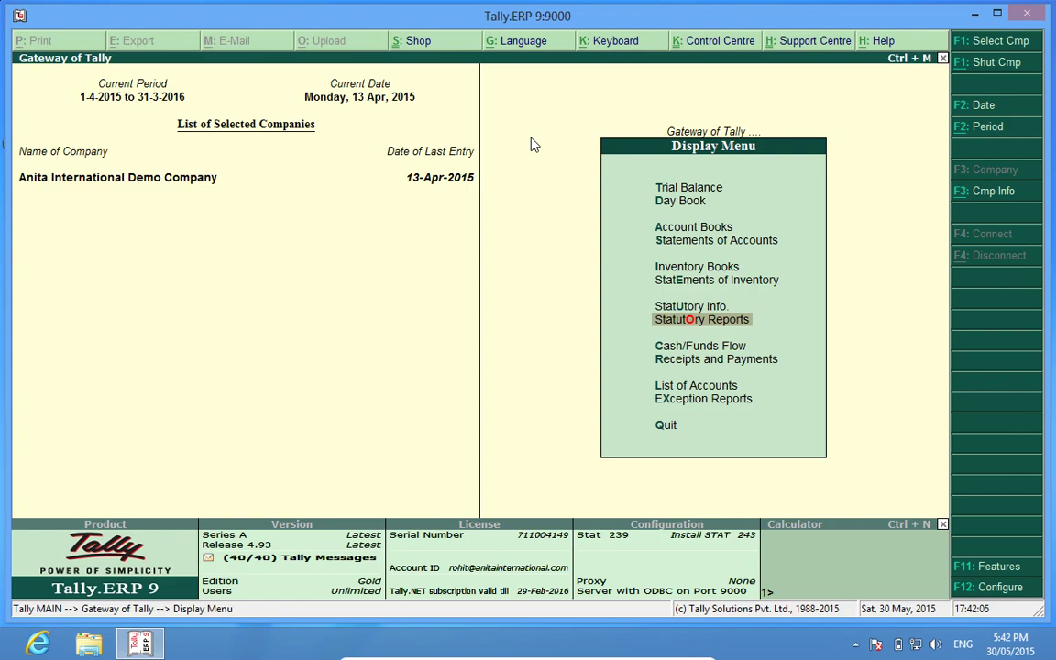
key(Escape)
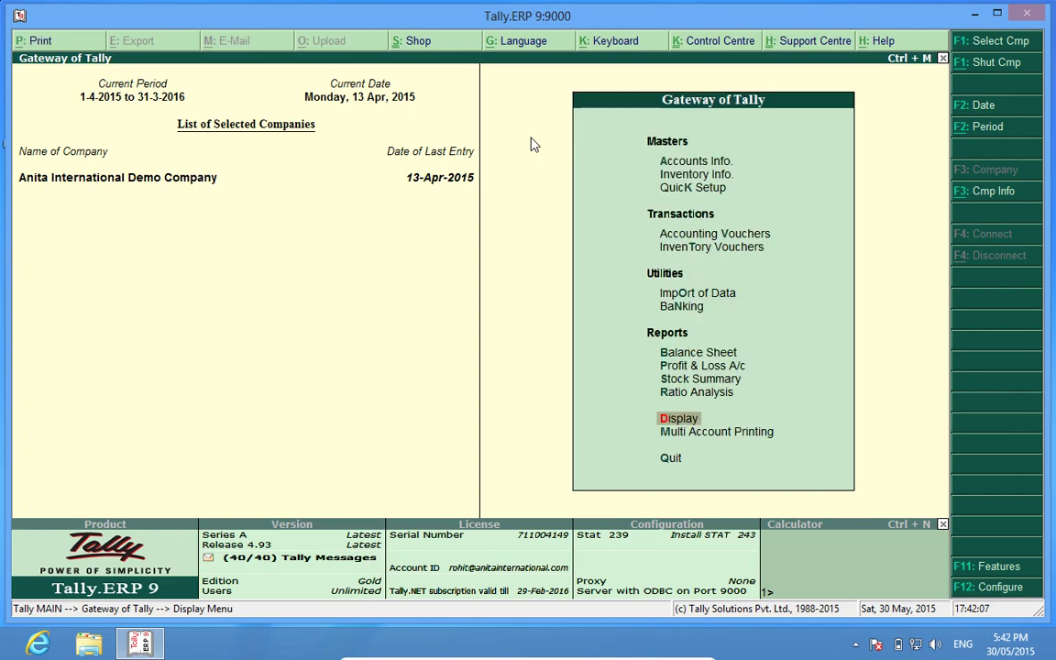
- View the Profit & Loss A/c, and return to the Gateway of Tally without quitting the program
key(Up)
key(Up)
key(Up)
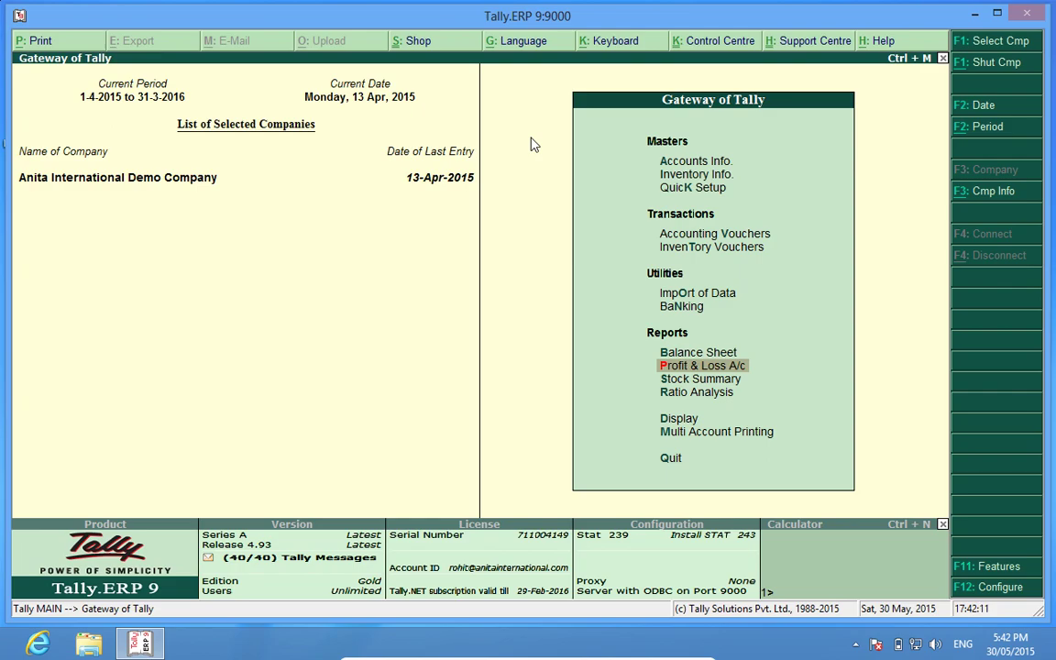
key(Return)
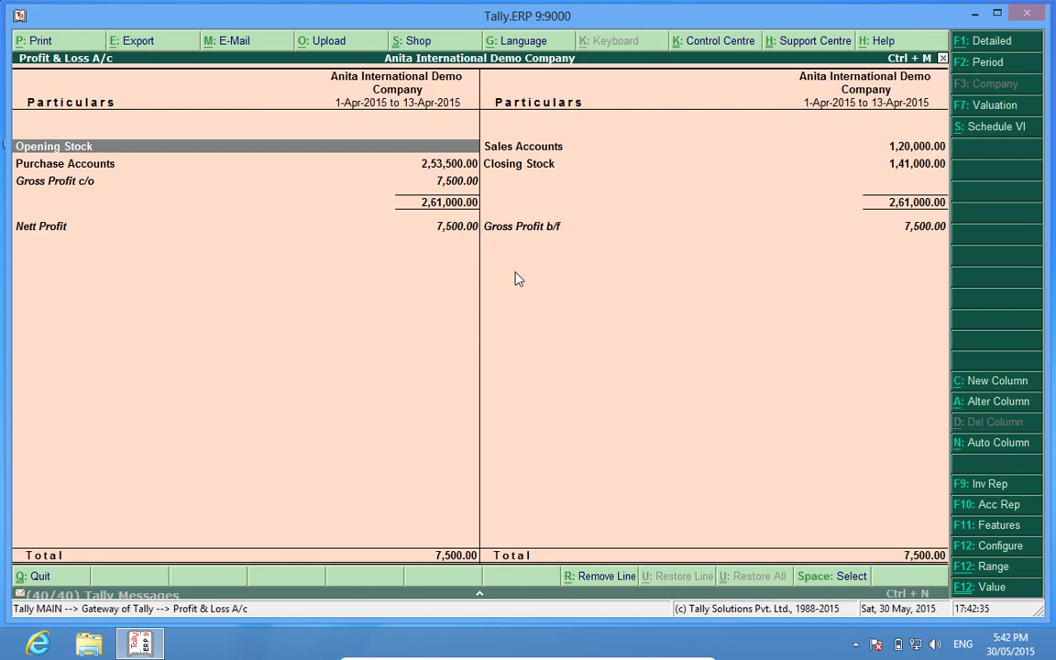
key(Escape)
key(Escape)
key(Escape)
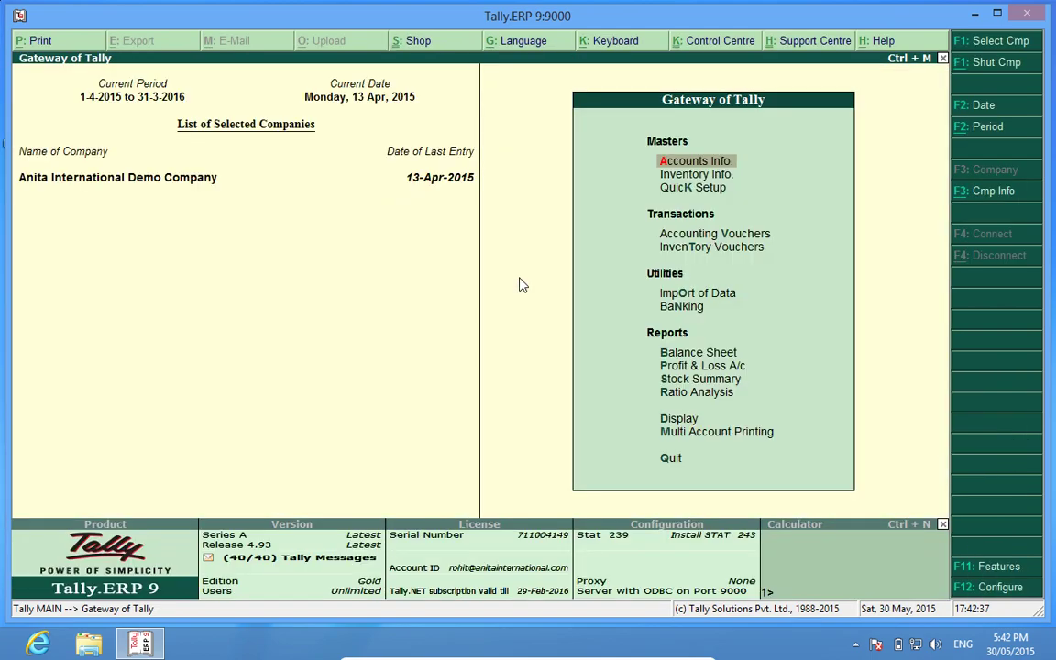
key(Escape)
key(n)
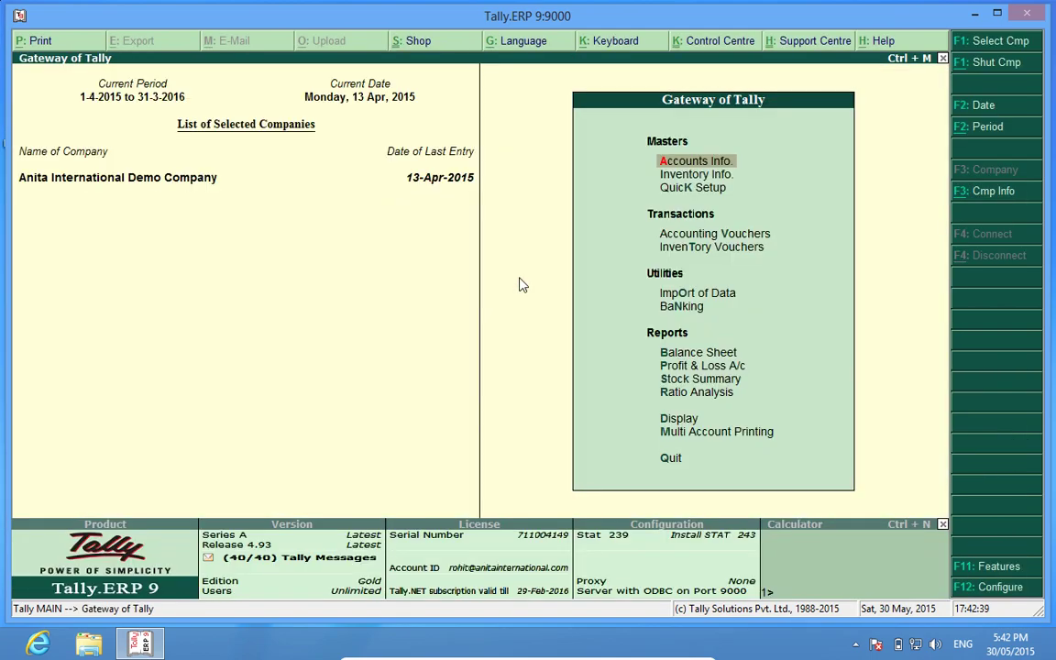